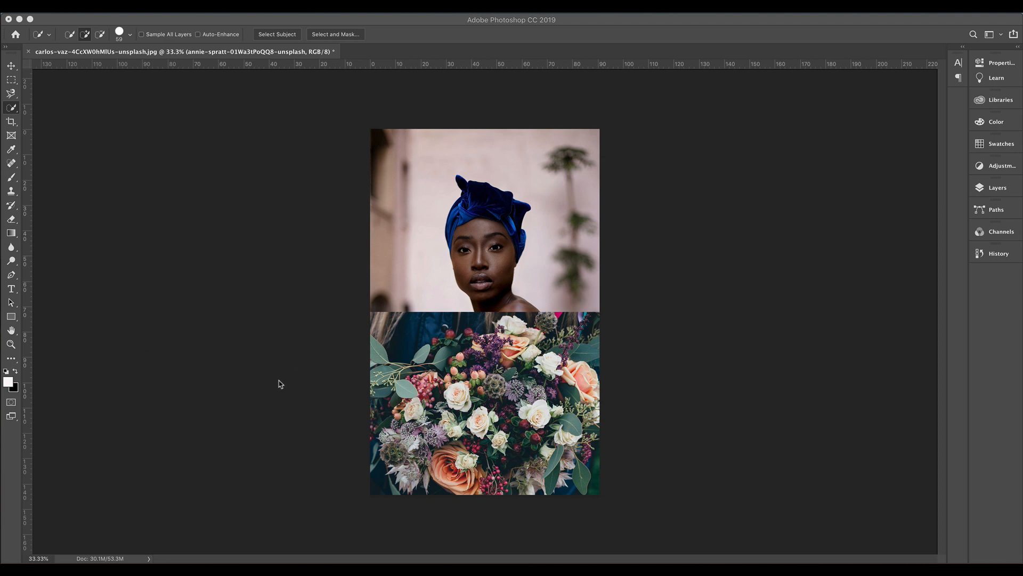
Hide the flower photo layer and unlock the Background layer with the portrait
{"action": "left_click", "coordinate": [970, 191]}
{"action": "left_click", "coordinate": [979, 189]}
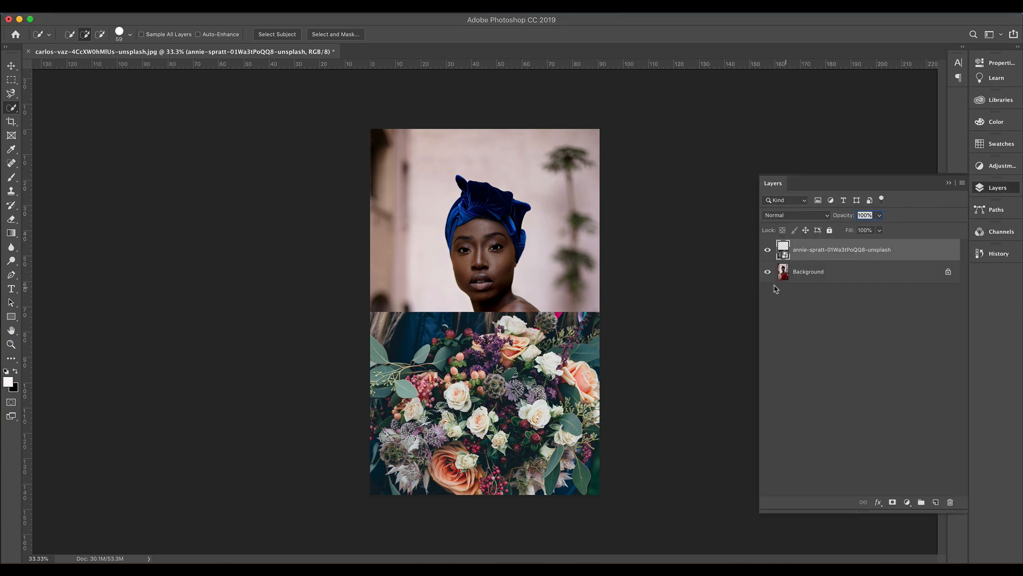
{"action": "left_click", "coordinate": [814, 273]}
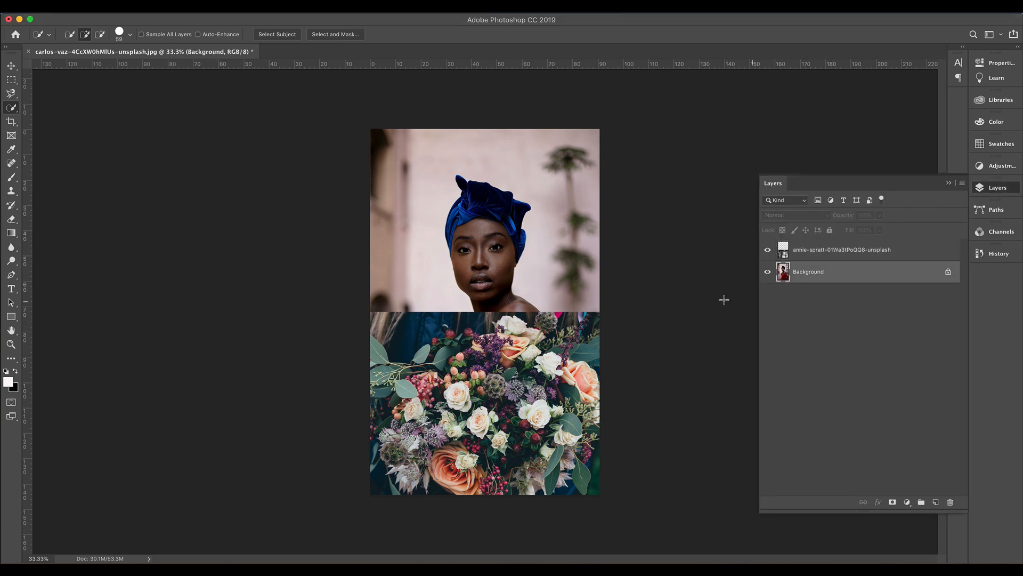
{"action": "left_click", "coordinate": [768, 249]}
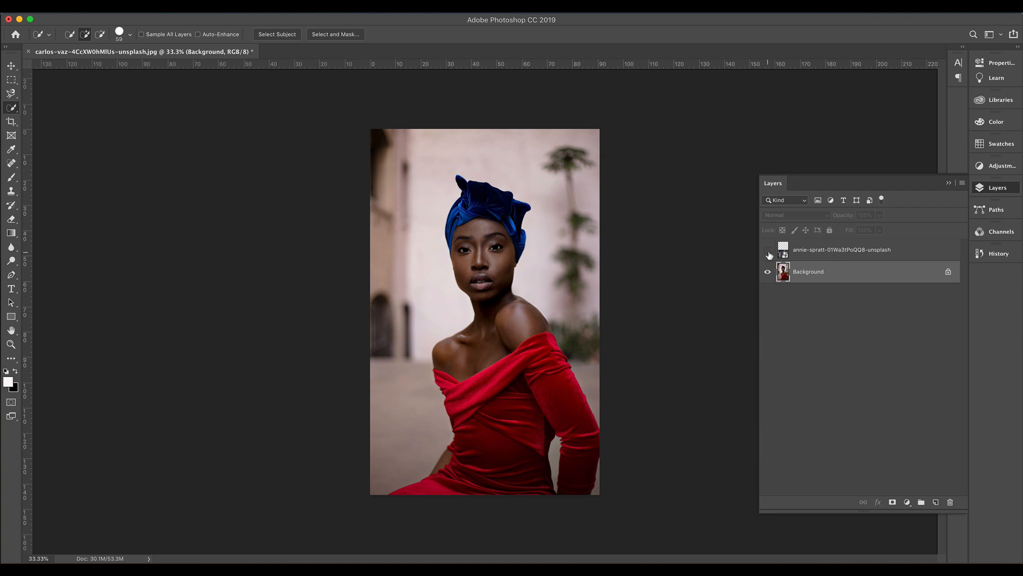
{"action": "left_click", "coordinate": [948, 271]}
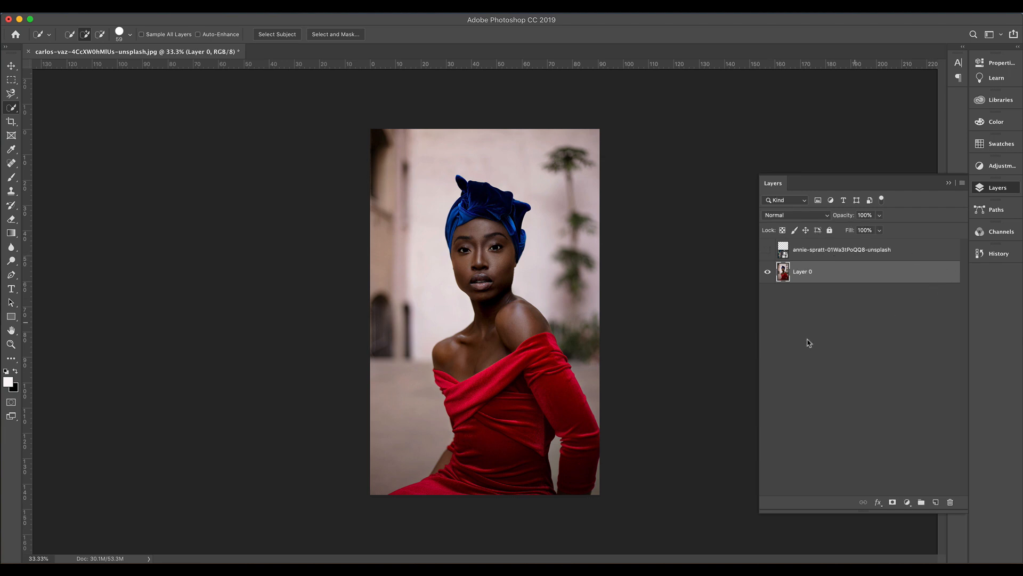
Show the flower photo layer in place of the portrait and rasterize it
{"action": "left_click", "coordinate": [767, 272]}
{"action": "left_click", "coordinate": [767, 249]}
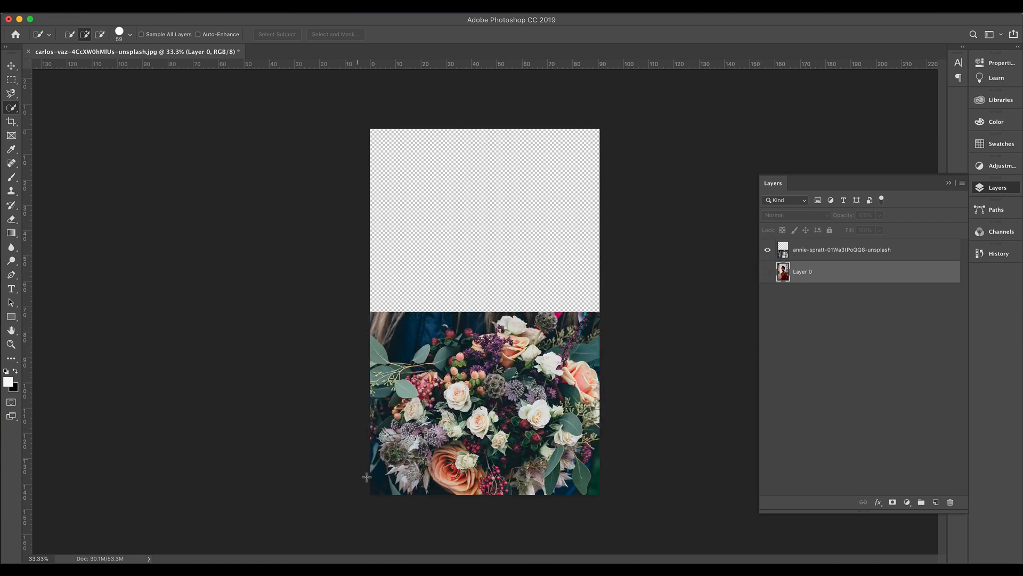
{"action": "left_click", "coordinate": [812, 253]}
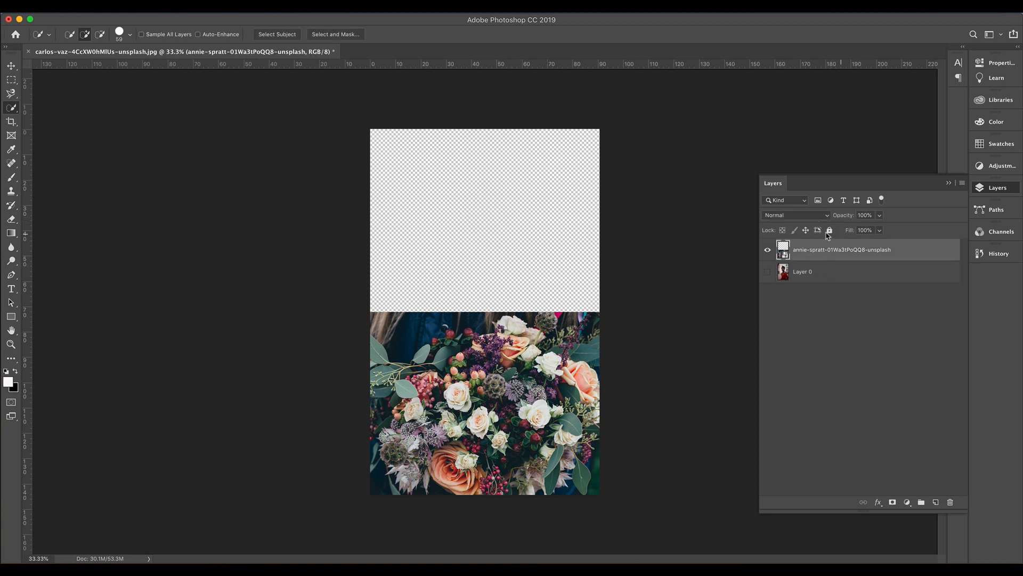
{"action": "right_click", "coordinate": [828, 255]}
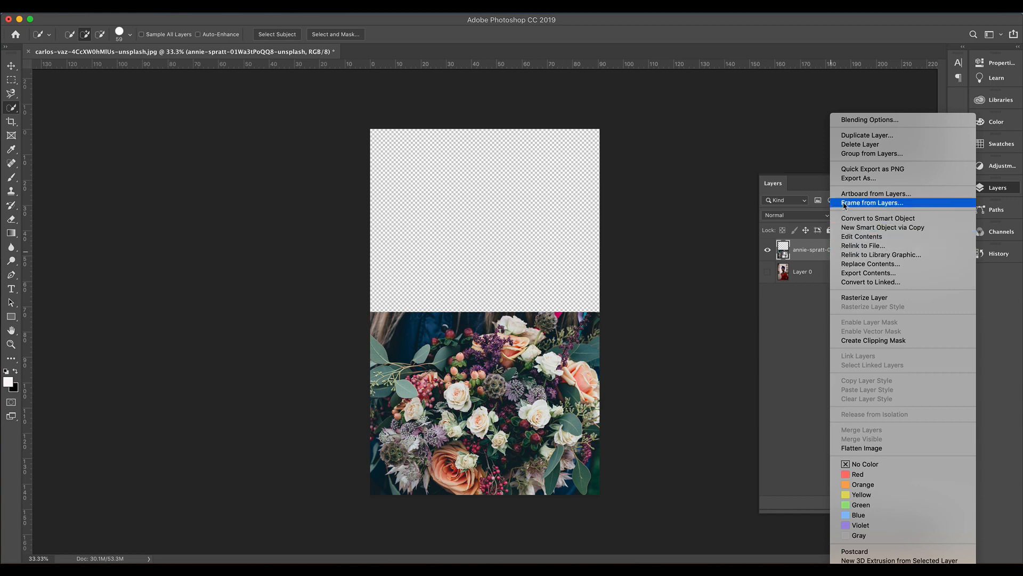
{"action": "left_click", "coordinate": [873, 298]}
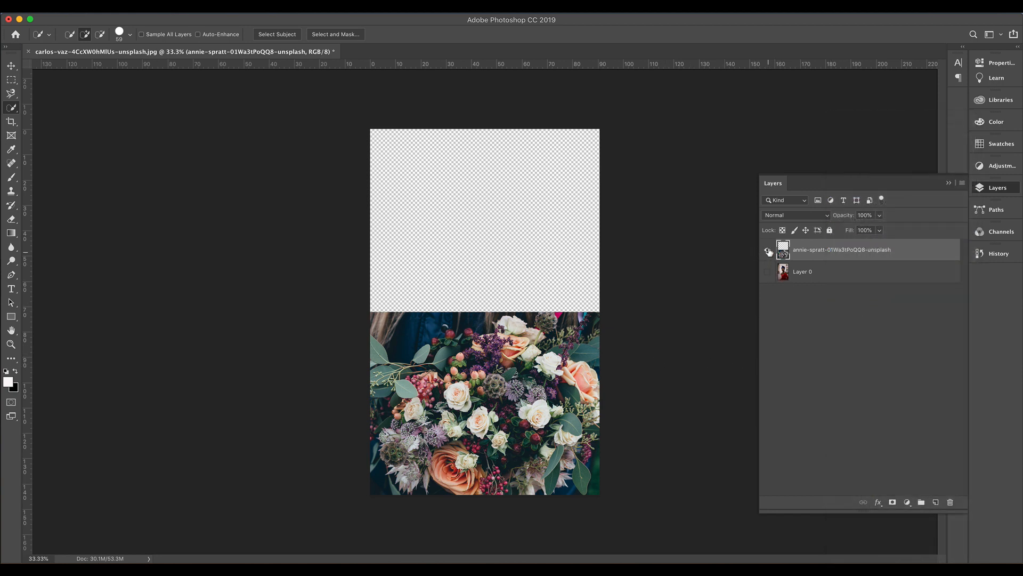
With only the portrait layer visible, quick-select the background including the gap beside the arm, and invert the selection to the woman
{"action": "left_click", "coordinate": [767, 272]}
{"action": "left_click", "coordinate": [768, 250]}
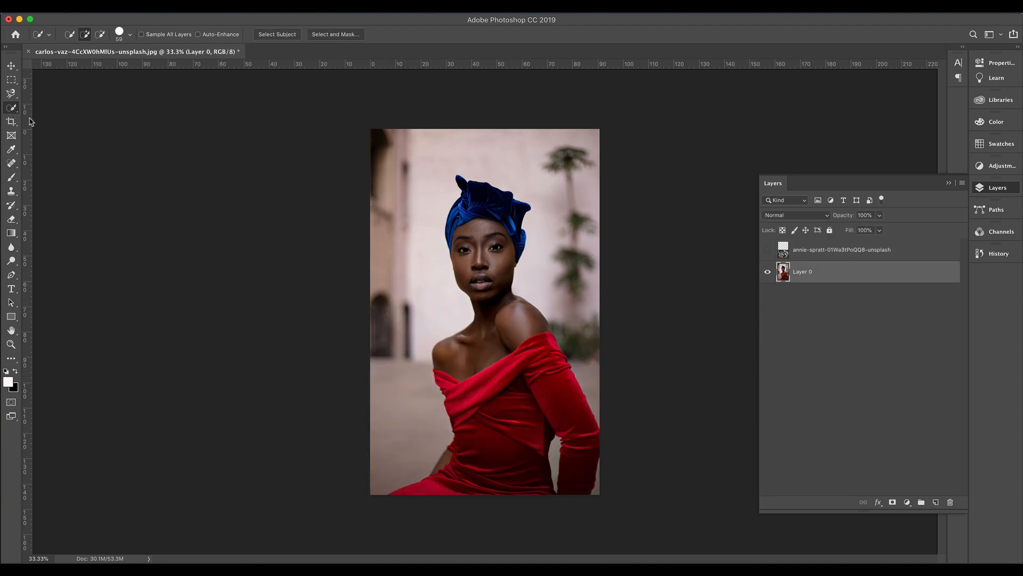
{"action": "mouse_move", "coordinate": [377, 488]}
{"action": "left_mouse_down"}
{"action": "mouse_move", "coordinate": [430, 446]}
{"action": "mouse_move", "coordinate": [416, 342]}
{"action": "mouse_move", "coordinate": [461, 310]}
{"action": "mouse_move", "coordinate": [441, 264]}
{"action": "mouse_move", "coordinate": [441, 205]}
{"action": "mouse_move", "coordinate": [468, 176]}
{"action": "mouse_move", "coordinate": [531, 193]}
{"action": "mouse_move", "coordinate": [531, 227]}
{"action": "mouse_move", "coordinate": [592, 341]}
{"action": "mouse_move", "coordinate": [606, 433]}
{"action": "mouse_move", "coordinate": [596, 499]}
{"action": "left_mouse_up"}
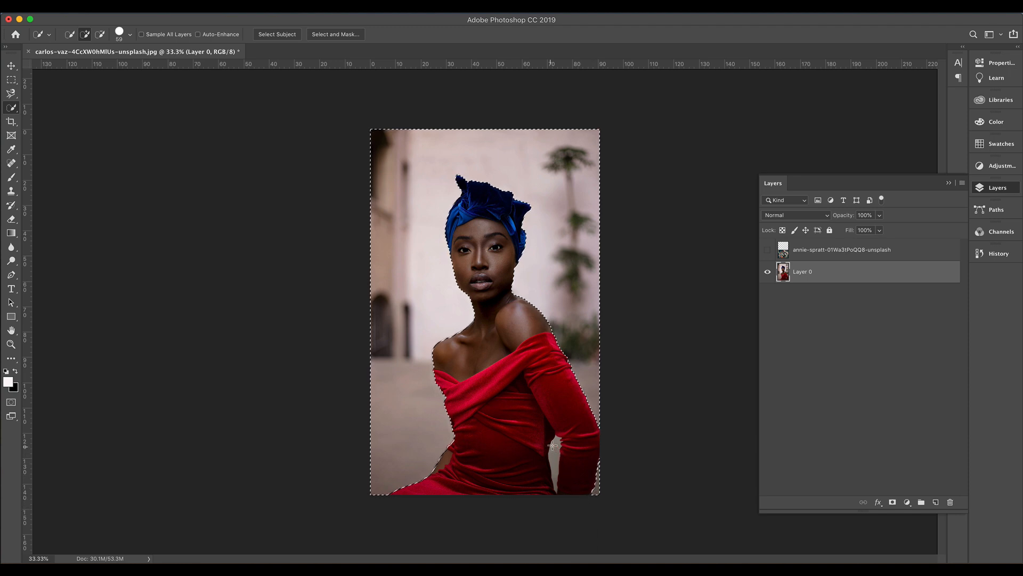
{"action": "left_click", "coordinate": [553, 443]}
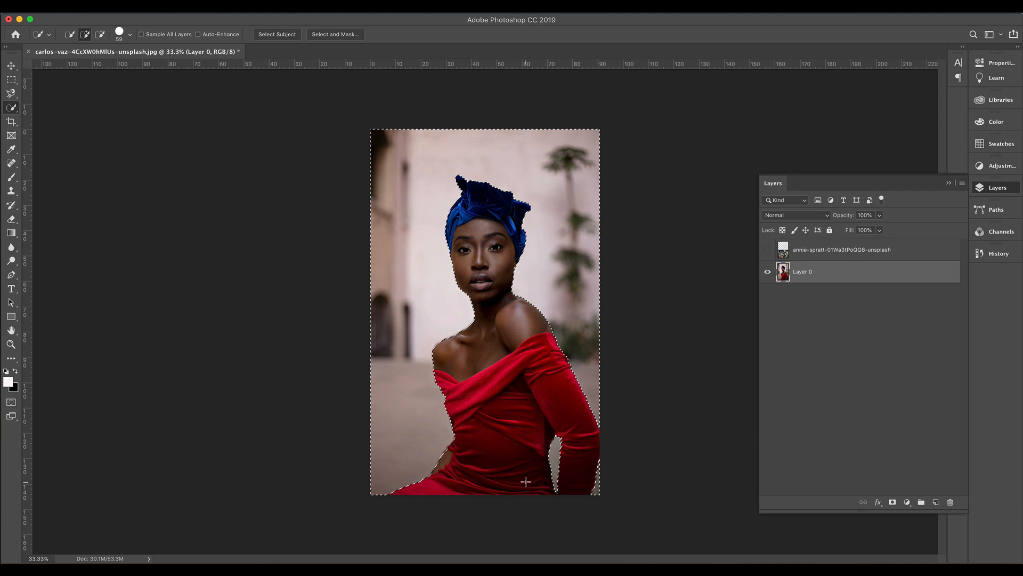
{"action": "key", "text": "super+shift+i"}
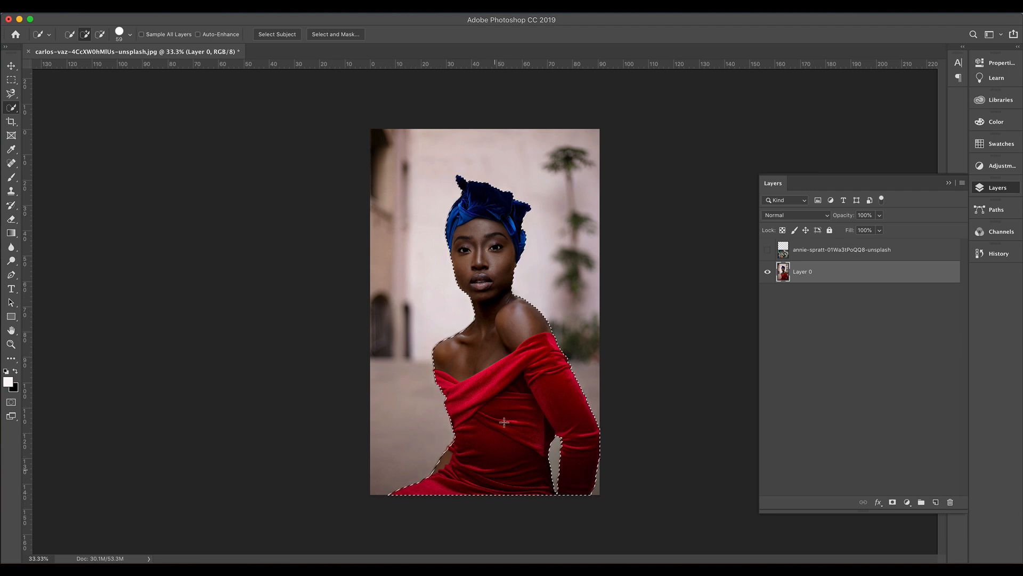
Bring the selection into Select and Mask, using the Overlay view at 62% opacity for masked areas
{"action": "left_click", "coordinate": [344, 34]}
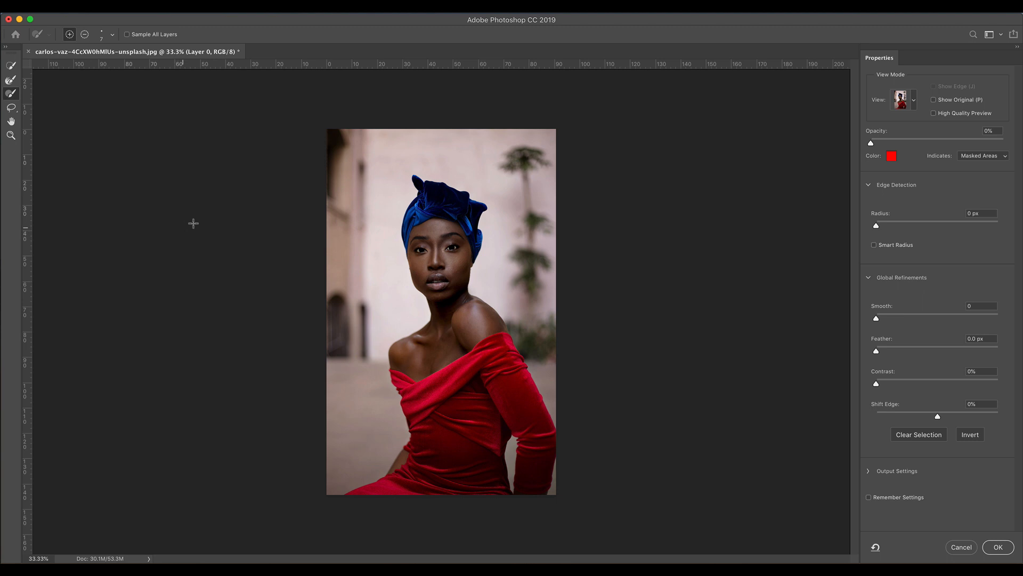
{"action": "left_click", "coordinate": [912, 103]}
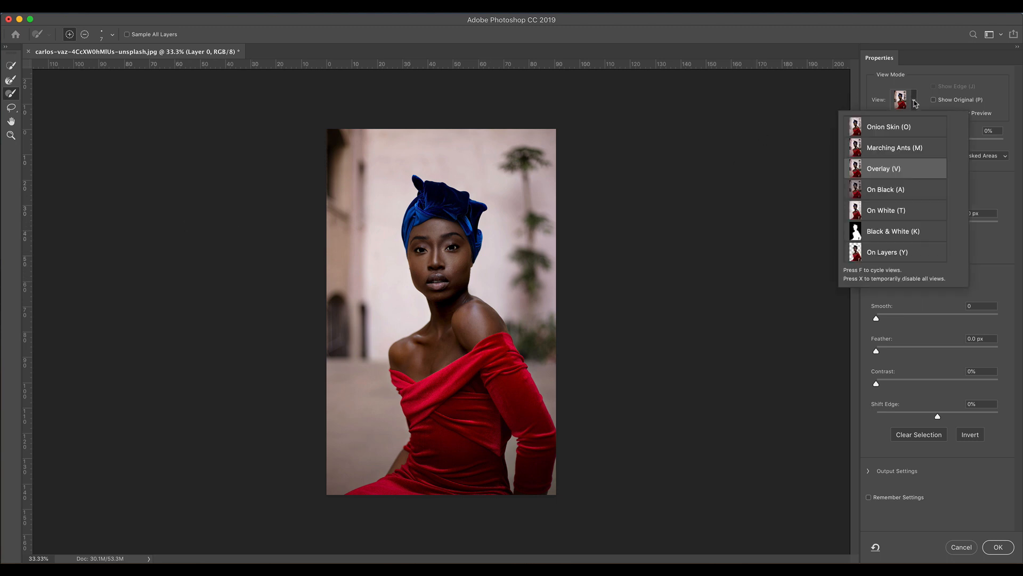
{"action": "left_click", "coordinate": [893, 170]}
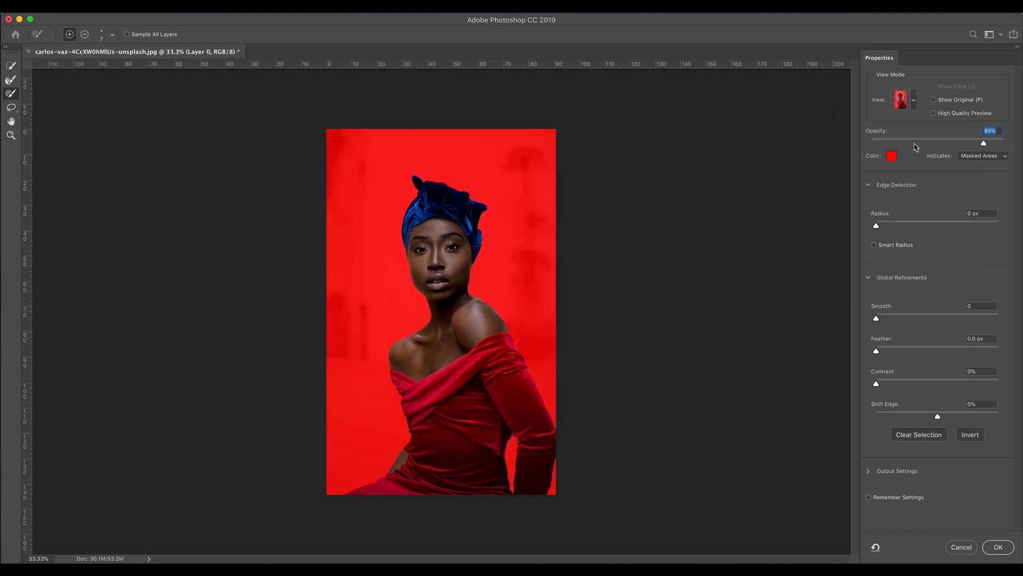
{"action": "left_click_drag", "start_coordinate": [986, 145], "coordinate": [1007, 145]}
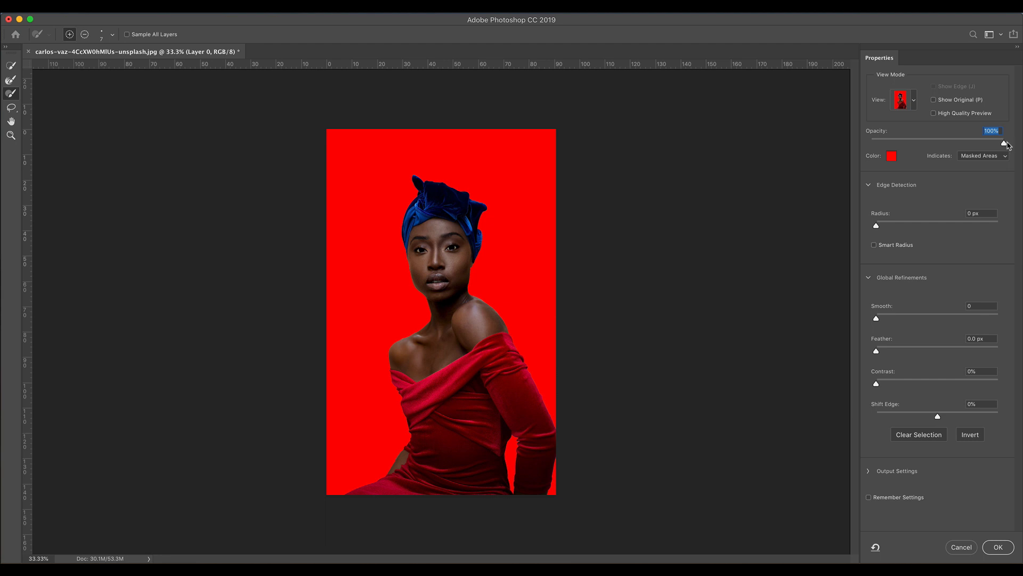
{"action": "left_click_drag", "start_coordinate": [1007, 145], "coordinate": [940, 146]}
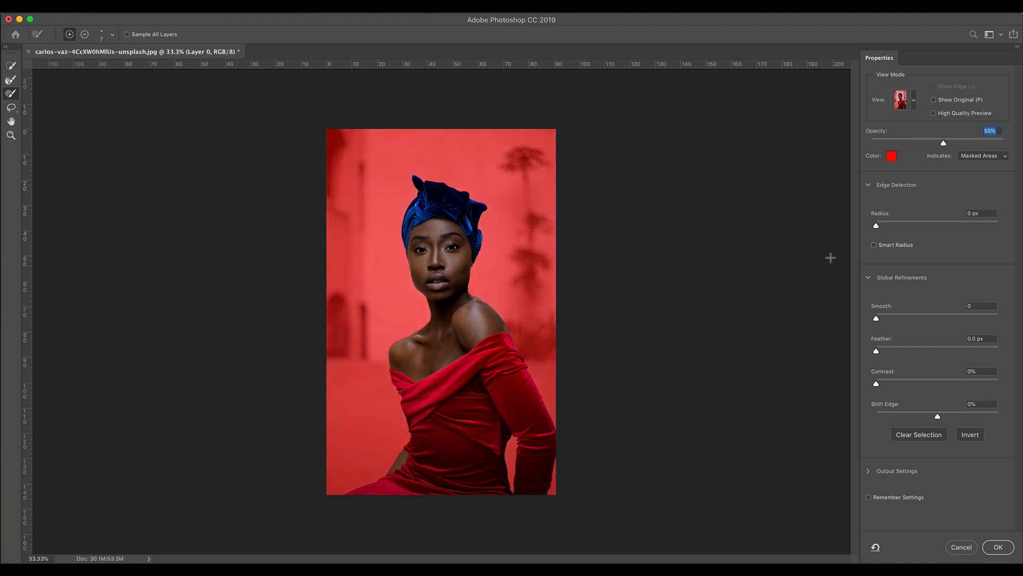
{"action": "left_click_drag", "start_coordinate": [944, 144], "coordinate": [953, 144]}
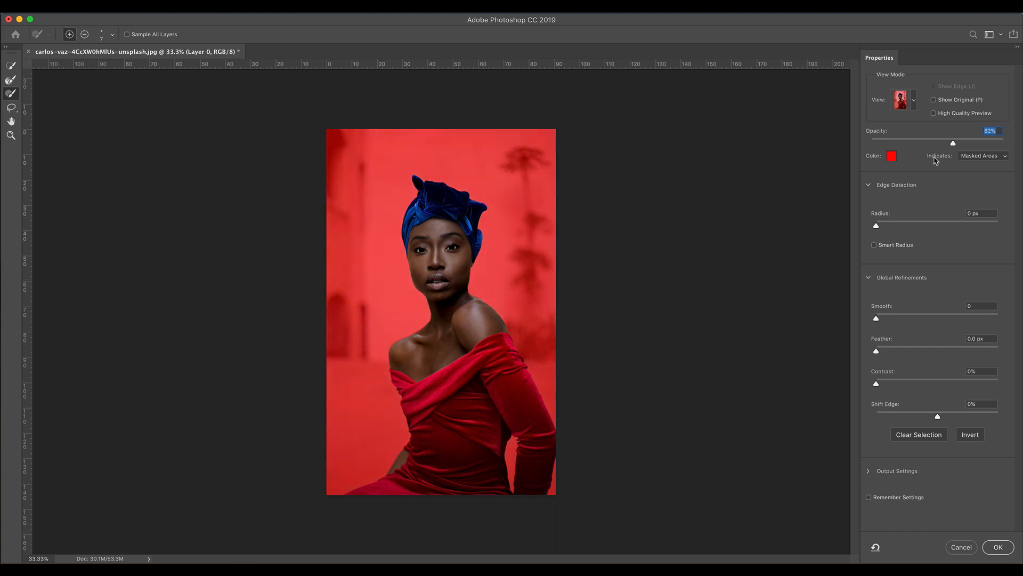
Subtract the leftover sliver of background along the outer edge of the forearm with the 7 px brush
{"action": "key", "text": "super+equal"}
{"action": "key", "text": "super+equal"}
{"action": "key", "text": "super+equal"}
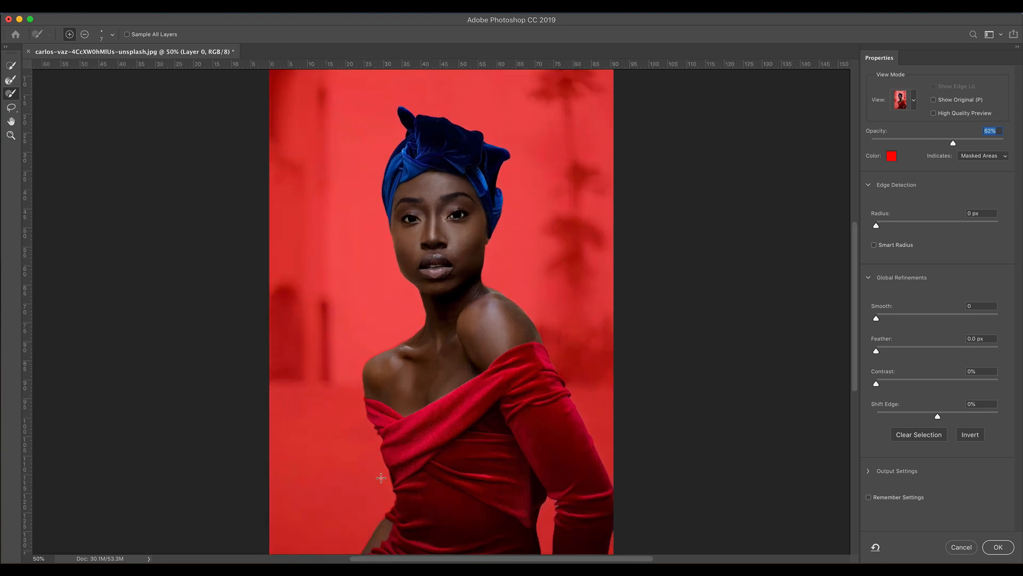
{"action": "key", "text": "super+equal"}
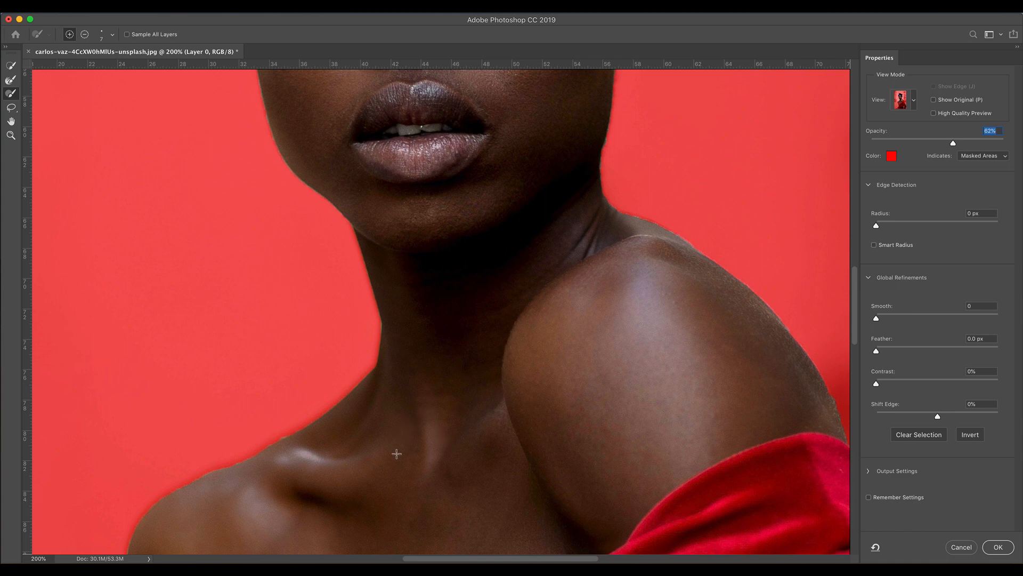
{"action": "mouse_move", "coordinate": [376, 469]}
{"action": "left_mouse_down"}
{"action": "mouse_move", "coordinate": [408, 342]}
{"action": "mouse_move", "coordinate": [375, 398]}
{"action": "mouse_move", "coordinate": [498, 363]}
{"action": "mouse_move", "coordinate": [523, 320]}
{"action": "left_mouse_up"}
{"action": "scroll", "coordinate": [408, 341], "scroll_direction": "down", "scroll_amount": 15}
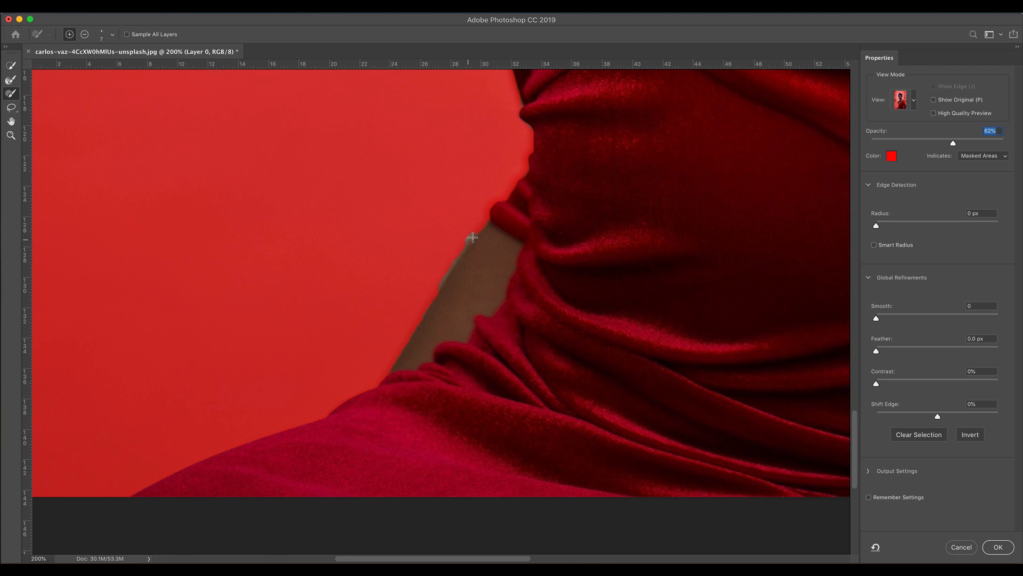
{"action": "left_click", "coordinate": [85, 34]}
{"action": "left_click_drag", "start_coordinate": [458, 251], "coordinate": [475, 231]}
Subtract a small scribble on the forearm and paint that area back into the selection
{"action": "mouse_move", "coordinate": [450, 266]}
{"action": "left_mouse_down"}
{"action": "mouse_move", "coordinate": [434, 294]}
{"action": "mouse_move", "coordinate": [463, 273]}
{"action": "left_mouse_up"}
{"action": "left_click_drag", "start_coordinate": [486, 294], "coordinate": [472, 283]}
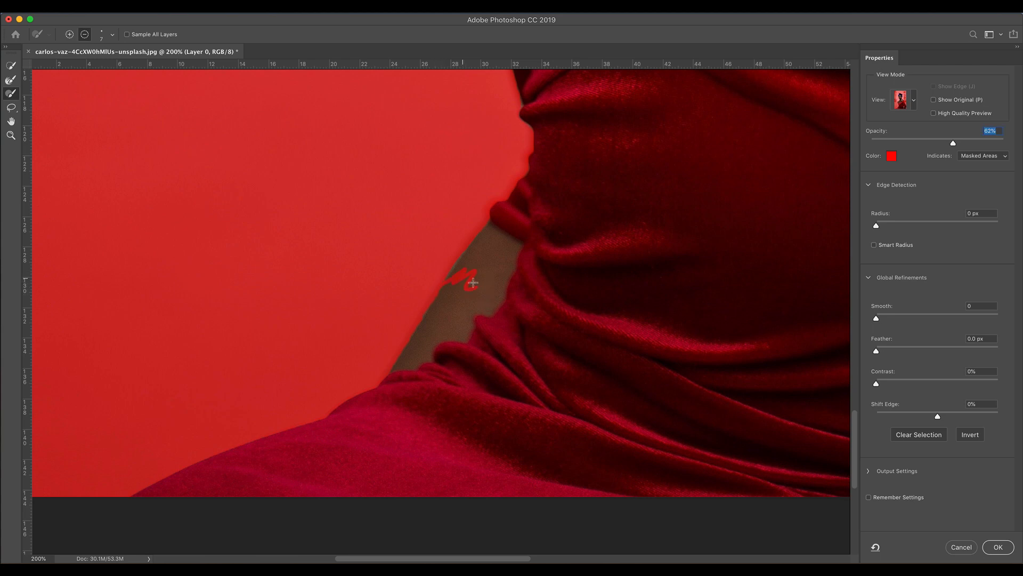
{"action": "left_click", "coordinate": [69, 34]}
{"action": "mouse_move", "coordinate": [475, 289]}
{"action": "left_mouse_down"}
{"action": "mouse_move", "coordinate": [464, 283]}
{"action": "mouse_move", "coordinate": [479, 264]}
{"action": "mouse_move", "coordinate": [469, 264]}
{"action": "mouse_move", "coordinate": [441, 295]}
{"action": "left_mouse_up"}
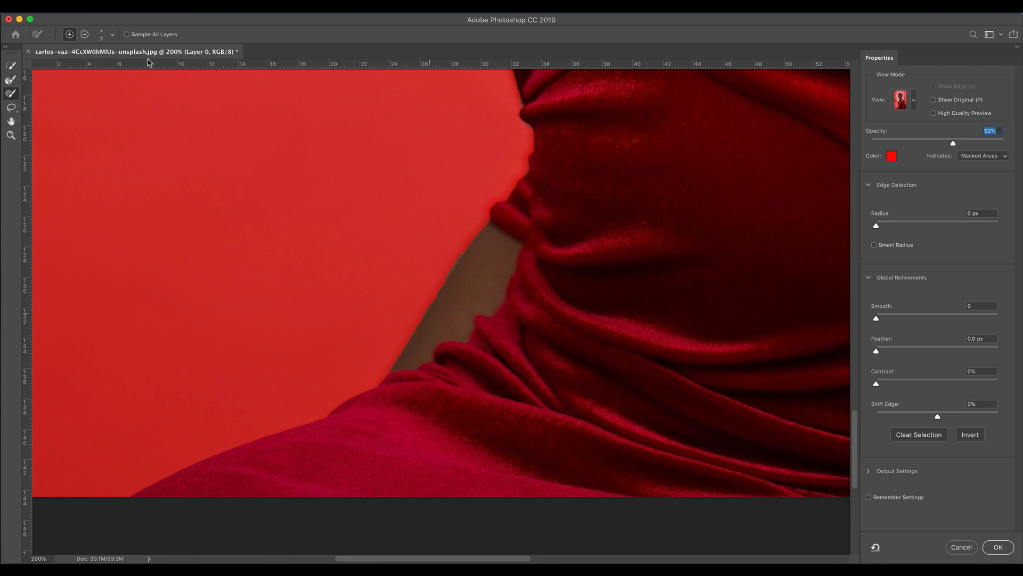
Subtract a patch at the dress edge below the forearm with a 78 px brush and add it back
{"action": "left_click", "coordinate": [83, 37]}
{"action": "left_click", "coordinate": [112, 36]}
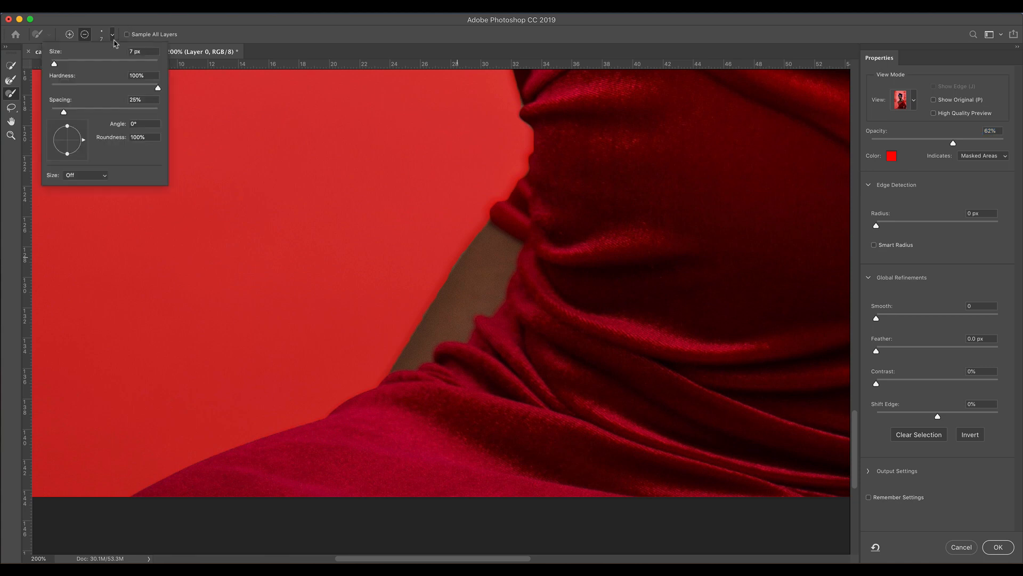
{"action": "left_click_drag", "start_coordinate": [55, 65], "coordinate": [94, 66]}
{"action": "left_click_drag", "start_coordinate": [344, 421], "coordinate": [395, 416]}
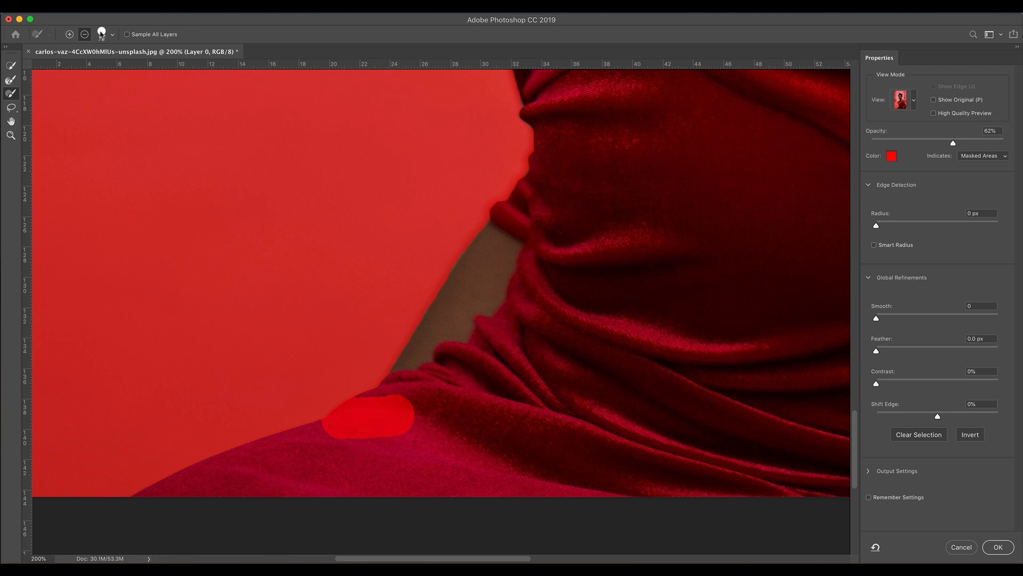
{"action": "left_click", "coordinate": [69, 34]}
{"action": "mouse_move", "coordinate": [420, 431]}
{"action": "left_mouse_down"}
{"action": "mouse_move", "coordinate": [402, 393]}
{"action": "mouse_move", "coordinate": [328, 432]}
{"action": "left_mouse_up"}
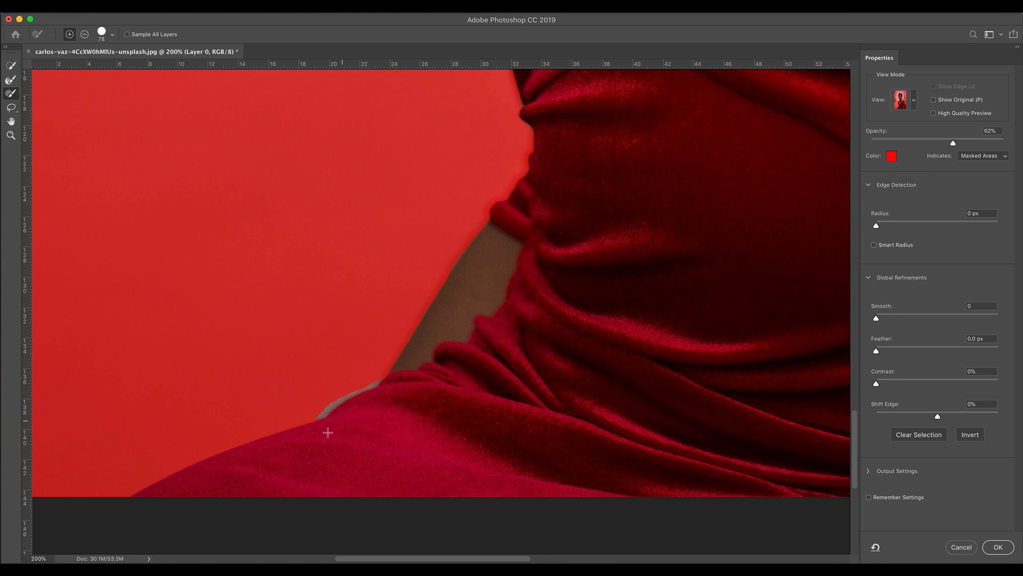
Try a softer brush by lowering its hardness and adding one dab on the masked background
{"action": "left_click", "coordinate": [112, 35]}
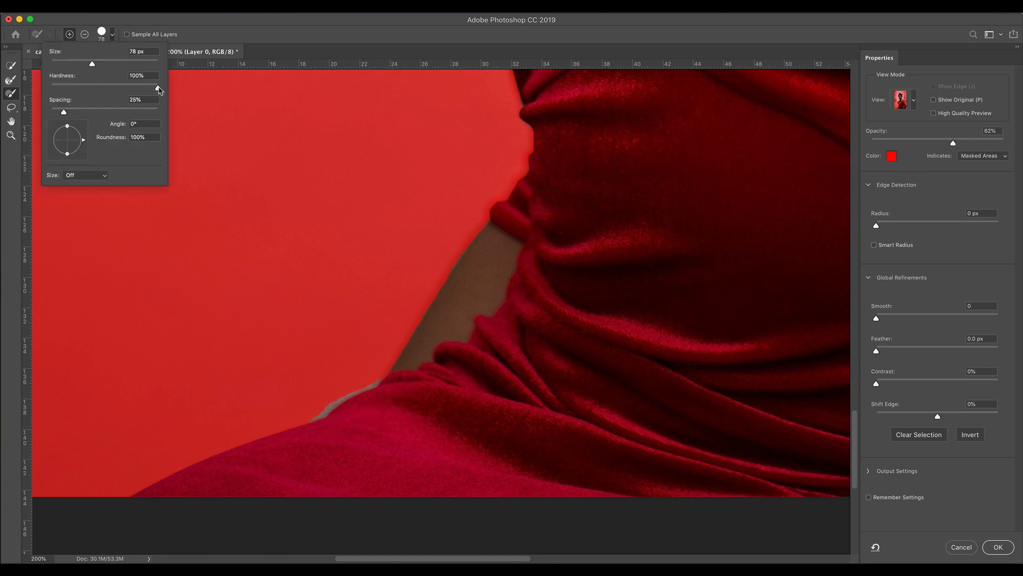
{"action": "left_click_drag", "start_coordinate": [158, 88], "coordinate": [75, 89]}
{"action": "left_click", "coordinate": [201, 101]}
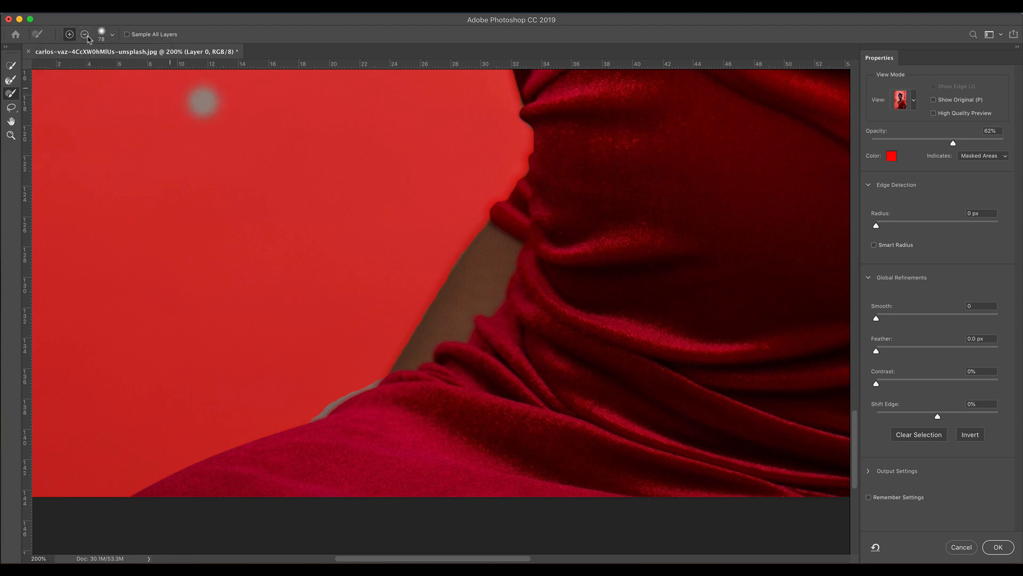
Set the brush hardness to 87%, test it with a dab on the background, and subtract both test dabs
{"action": "left_click", "coordinate": [113, 36]}
{"action": "left_click_drag", "start_coordinate": [77, 88], "coordinate": [144, 89]}
{"action": "left_click", "coordinate": [241, 101]}
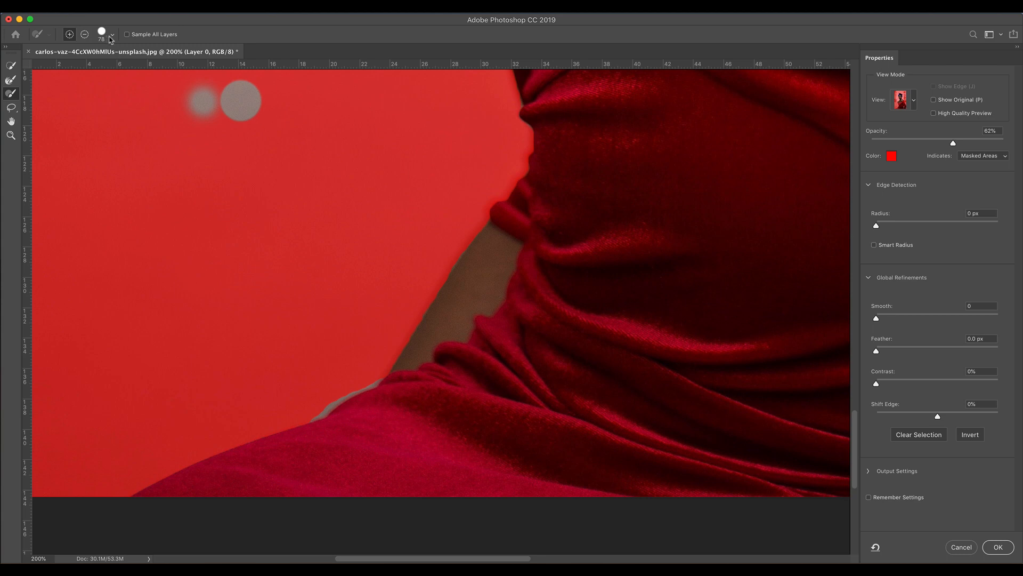
{"action": "left_click", "coordinate": [84, 35]}
{"action": "mouse_move", "coordinate": [270, 101]}
{"action": "left_mouse_down"}
{"action": "mouse_move", "coordinate": [257, 108]}
{"action": "mouse_move", "coordinate": [214, 91]}
{"action": "mouse_move", "coordinate": [155, 98]}
{"action": "left_mouse_up"}
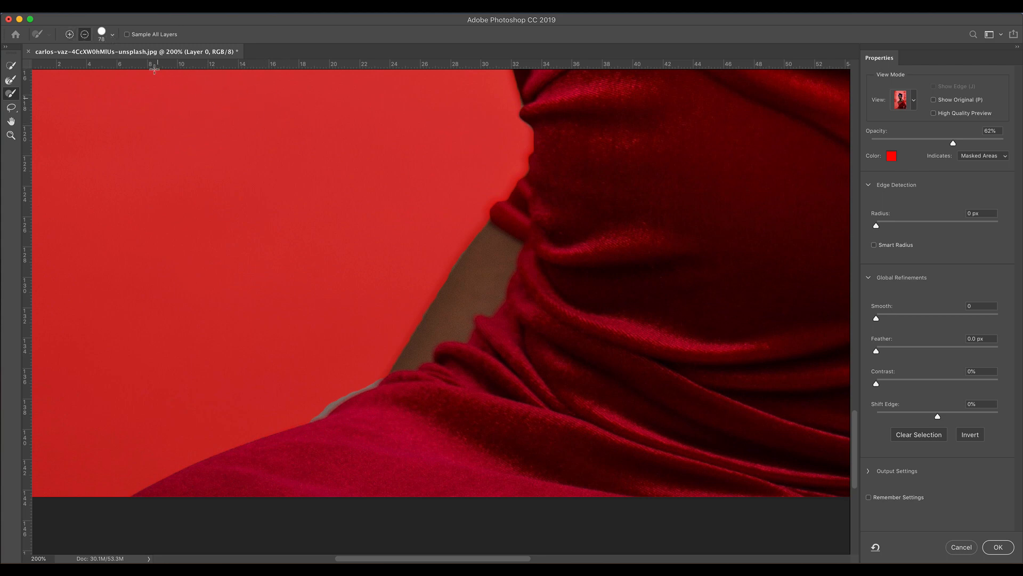
Set the brush size to 9 px and subtract the leftover background along the dress edge below the forearm
{"action": "left_click", "coordinate": [112, 34]}
{"action": "left_click_drag", "start_coordinate": [102, 64], "coordinate": [57, 64]}
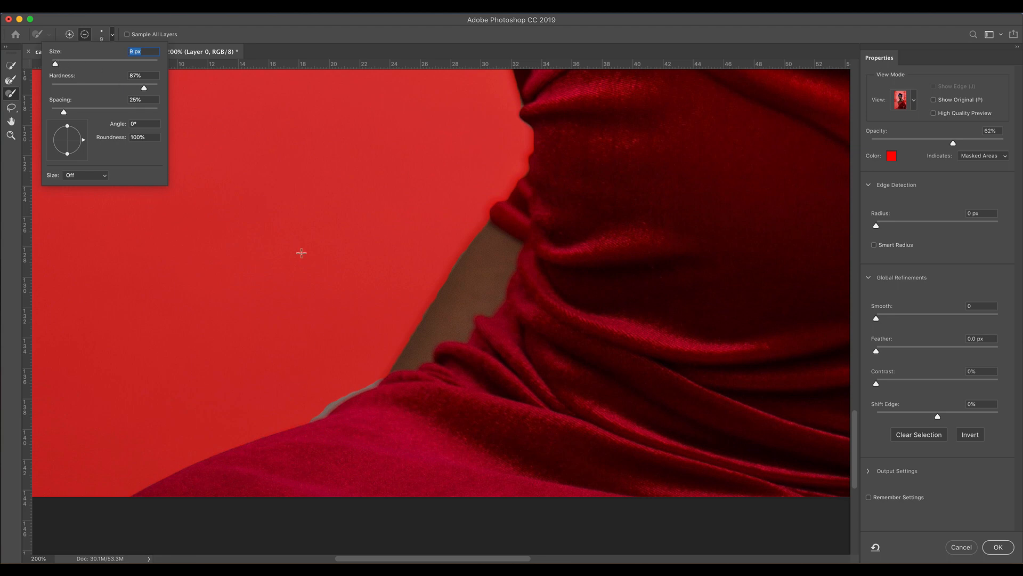
{"action": "left_click", "coordinate": [315, 393]}
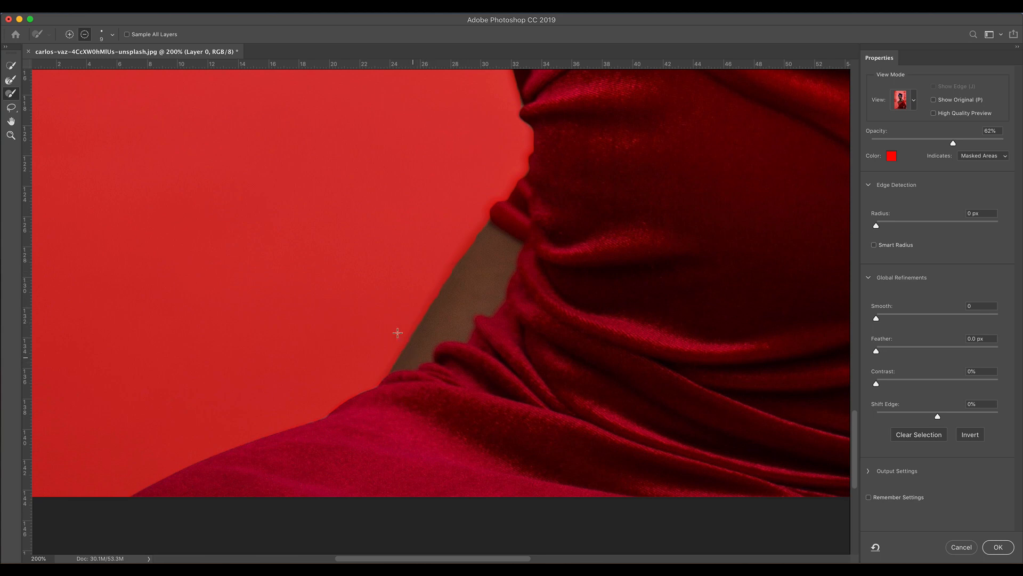
Examine the mask edge along the dress, bare shoulder, neck and jaw up to the face
{"action": "left_click_drag", "start_coordinate": [460, 408], "coordinate": [613, 423]}
{"action": "key", "text": "super+r"}
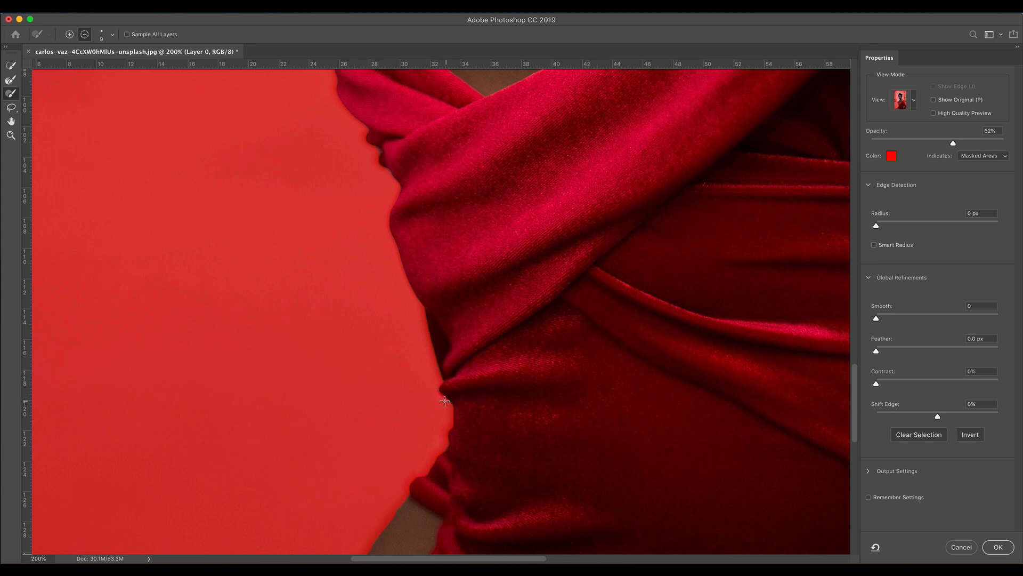
{"action": "scroll", "coordinate": [425, 222], "scroll_direction": "up", "scroll_amount": 5}
{"action": "scroll", "coordinate": [425, 222], "scroll_direction": "left", "scroll_amount": 3}
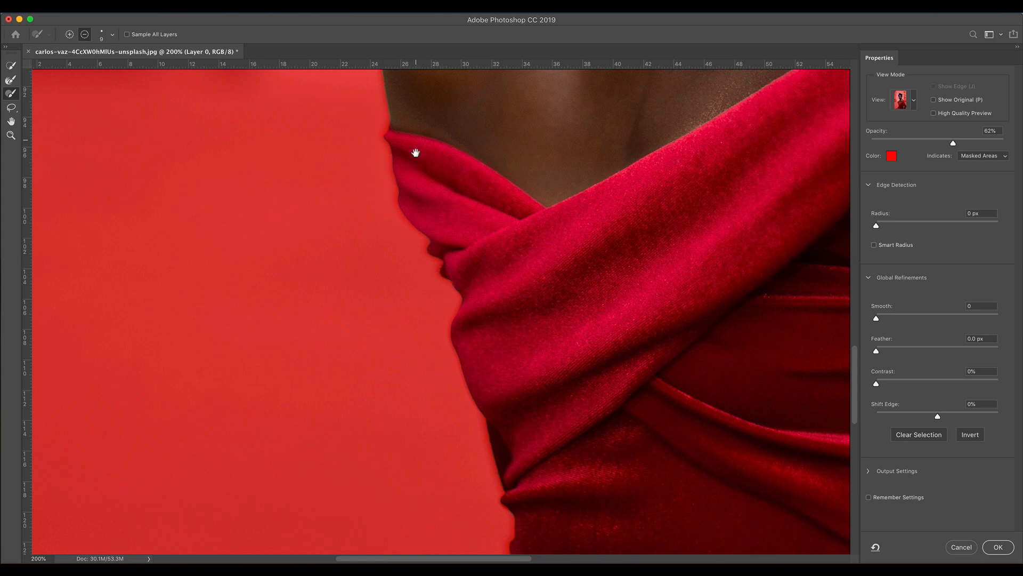
{"action": "left_click_drag", "start_coordinate": [416, 153], "coordinate": [349, 401]}
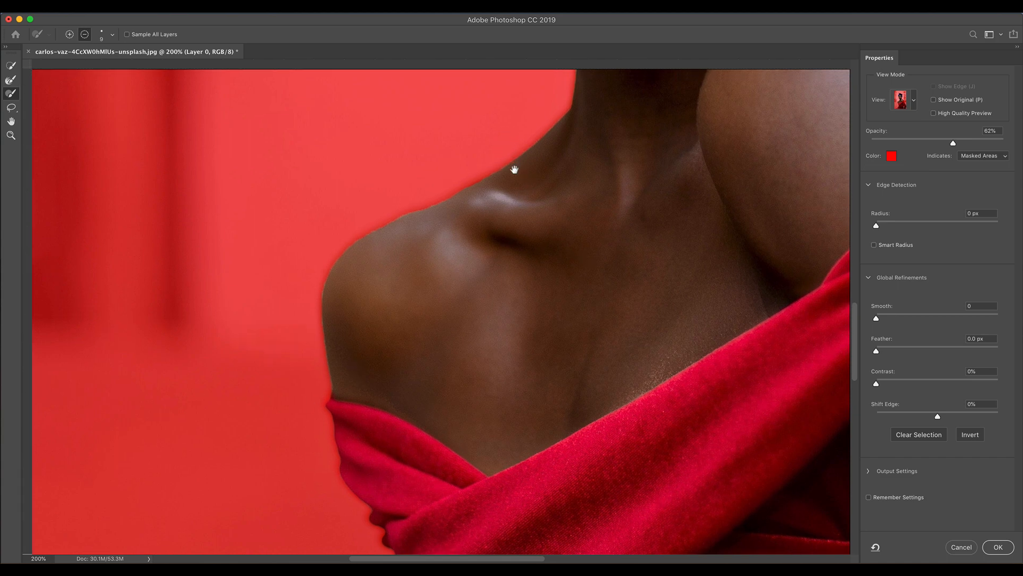
{"action": "left_click_drag", "start_coordinate": [516, 169], "coordinate": [420, 331]}
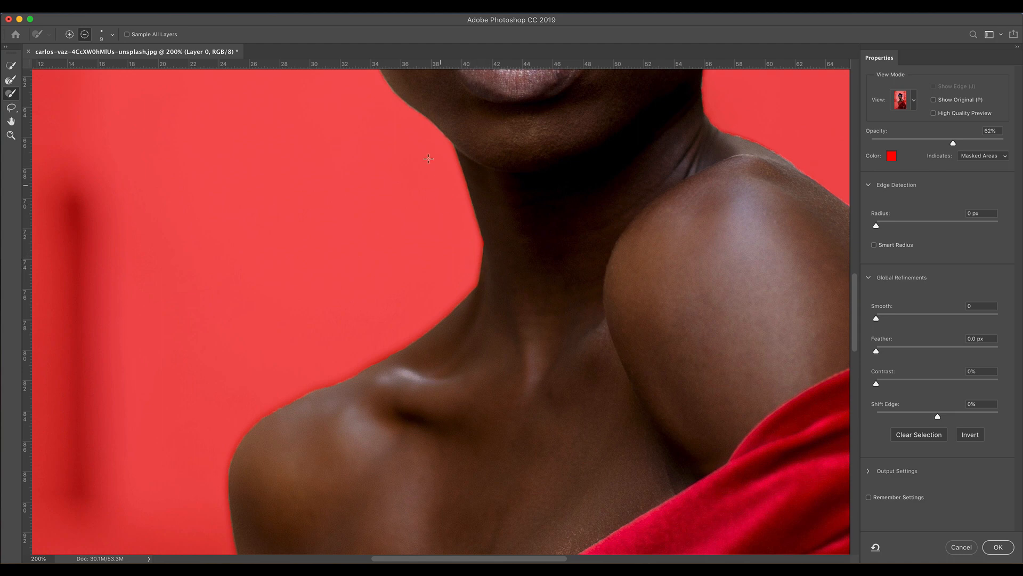
{"action": "mouse_move", "coordinate": [414, 176]}
{"action": "left_mouse_down"}
{"action": "mouse_move", "coordinate": [438, 315]}
{"action": "mouse_move", "coordinate": [440, 411]}
{"action": "left_mouse_up"}
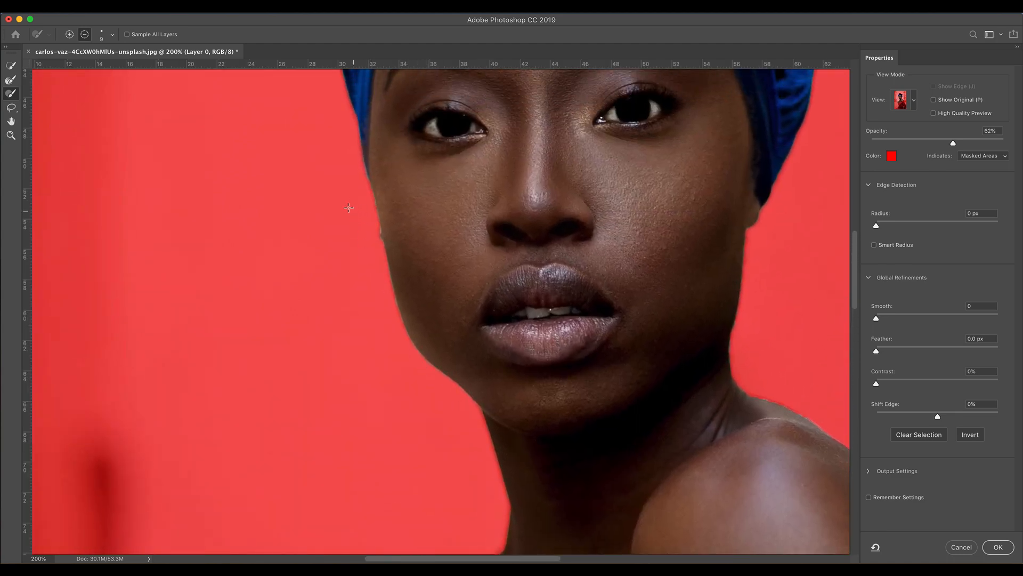
{"action": "key", "text": "super+plus"}
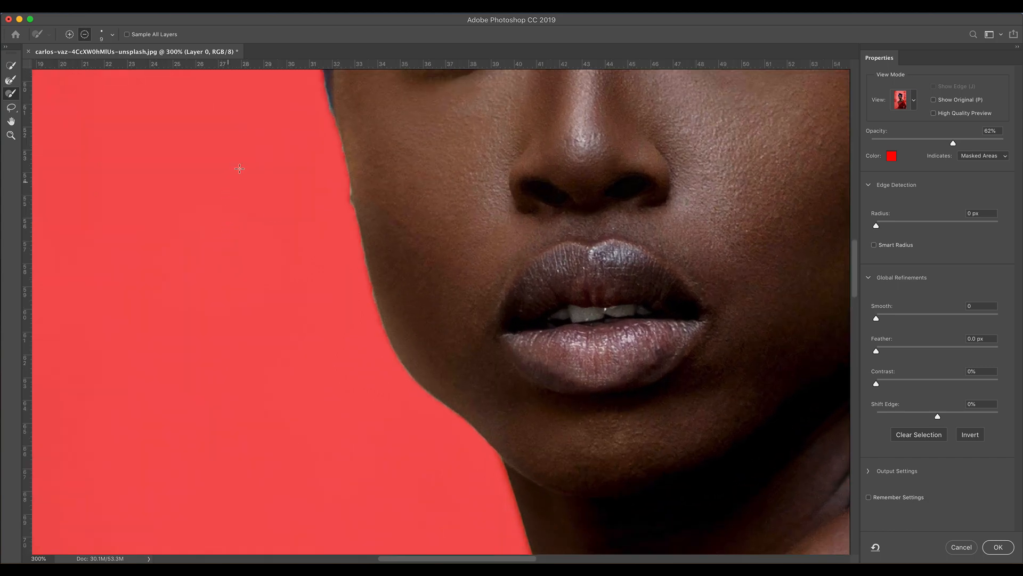
{"action": "scroll", "coordinate": [302, 203], "scroll_direction": "up", "scroll_amount": 5}
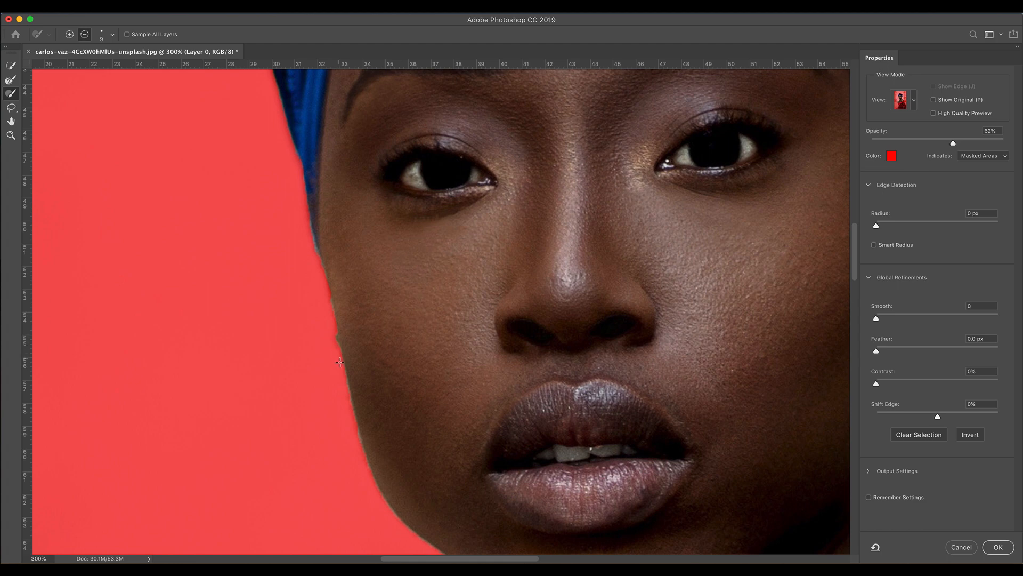
Subtract the leftover background fringe along the cheek edge with the 9 px brush and check the result on the upper body
{"action": "left_click_drag", "start_coordinate": [340, 363], "coordinate": [346, 372]}
{"action": "key", "text": "super+equal"}
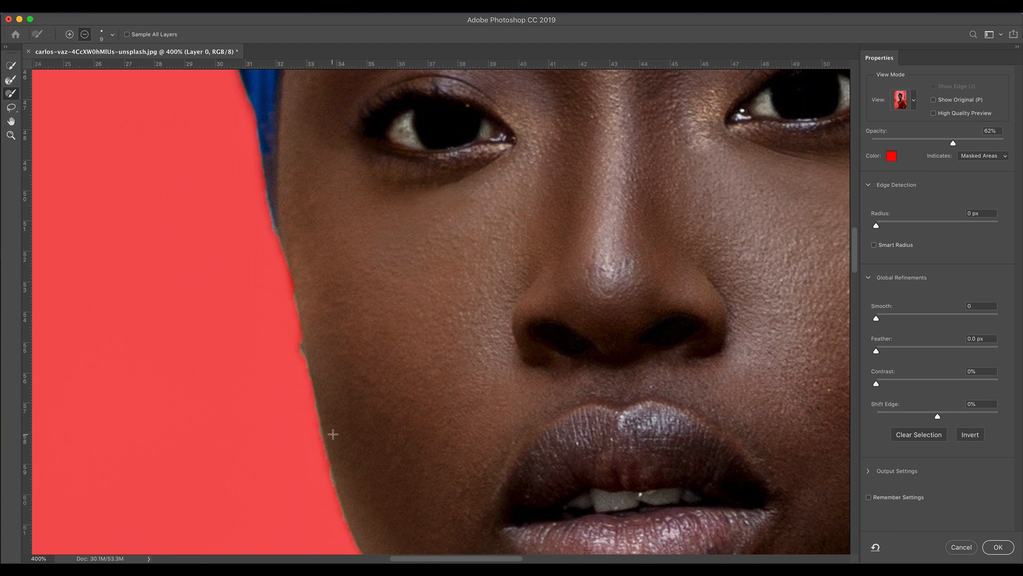
{"action": "key", "text": "super+plus"}
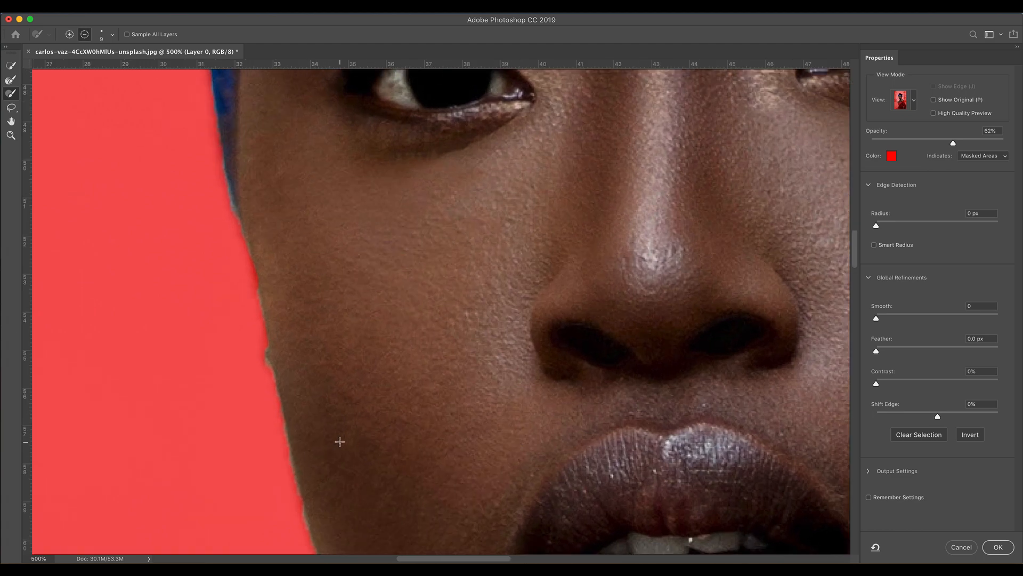
{"action": "key", "text": "super+plus"}
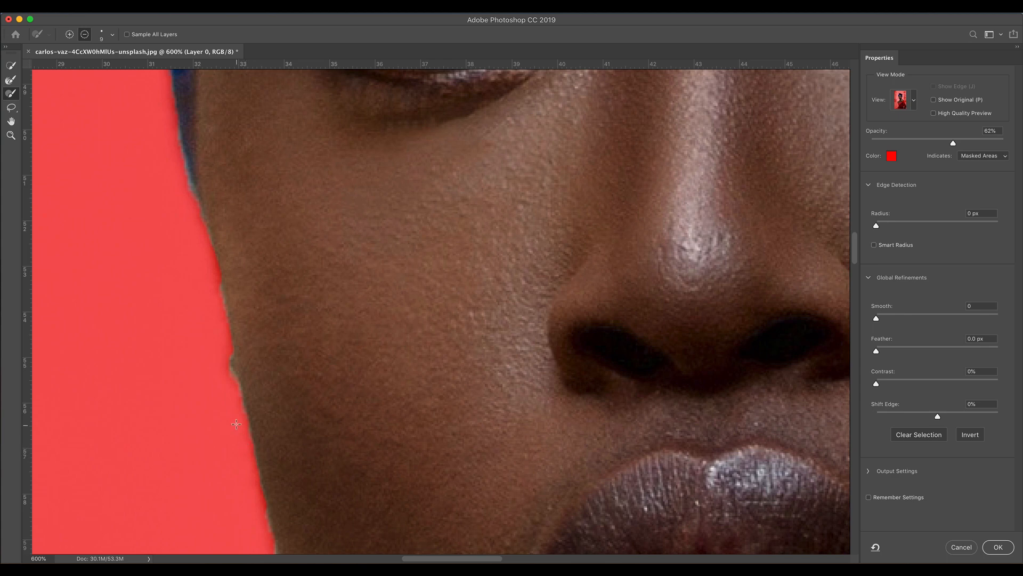
{"action": "scroll", "coordinate": [253, 414], "scroll_direction": "down", "scroll_amount": 3}
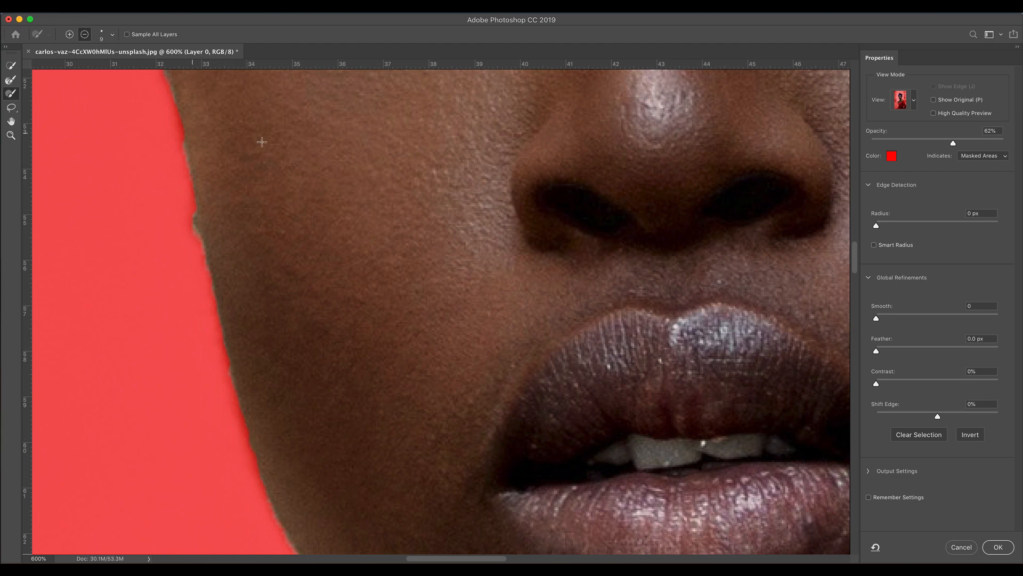
{"action": "key", "text": "super+minus"}
{"action": "key", "text": "super+minus"}
{"action": "key", "text": "super+minus"}
{"action": "key", "text": "super+minus"}
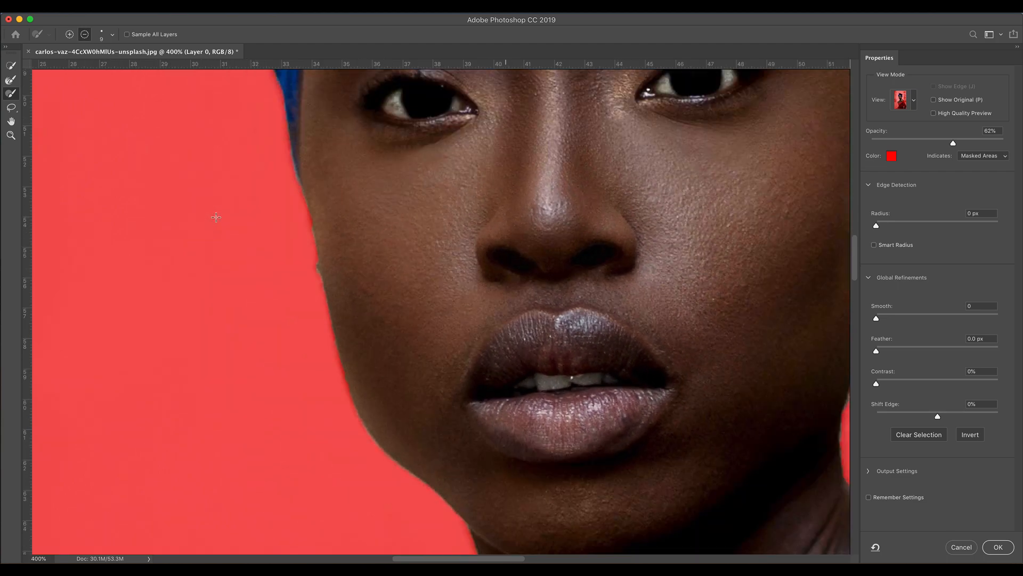
{"action": "key", "text": "super+minus"}
{"action": "key", "text": "super+minus"}
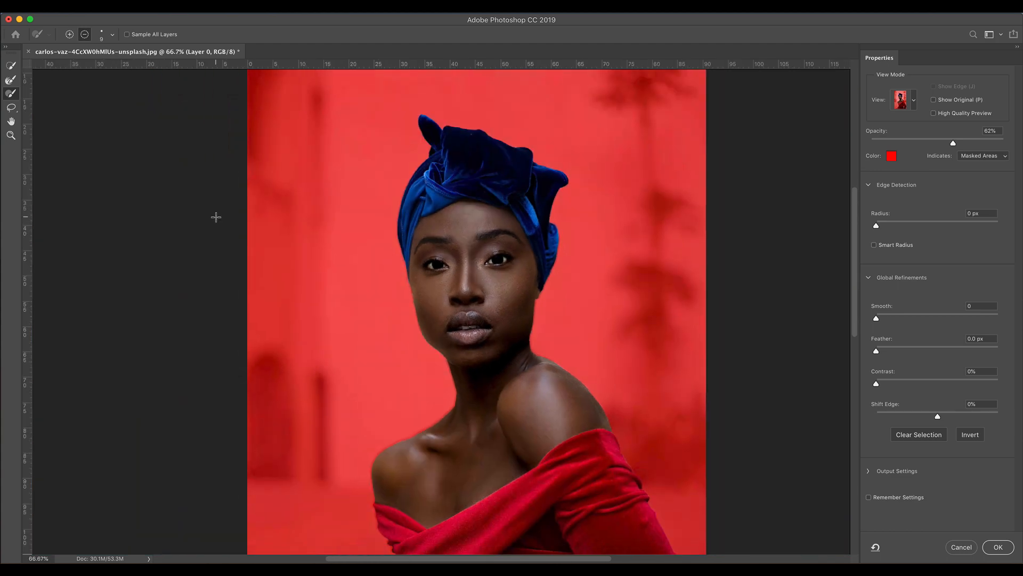
Subtract the remaining background fringe where the blue headscarf meets the temple
{"action": "key", "text": "super+plus"}
{"action": "key", "text": "super+plus"}
{"action": "key", "text": "super+plus"}
{"action": "key", "text": "super+plus"}
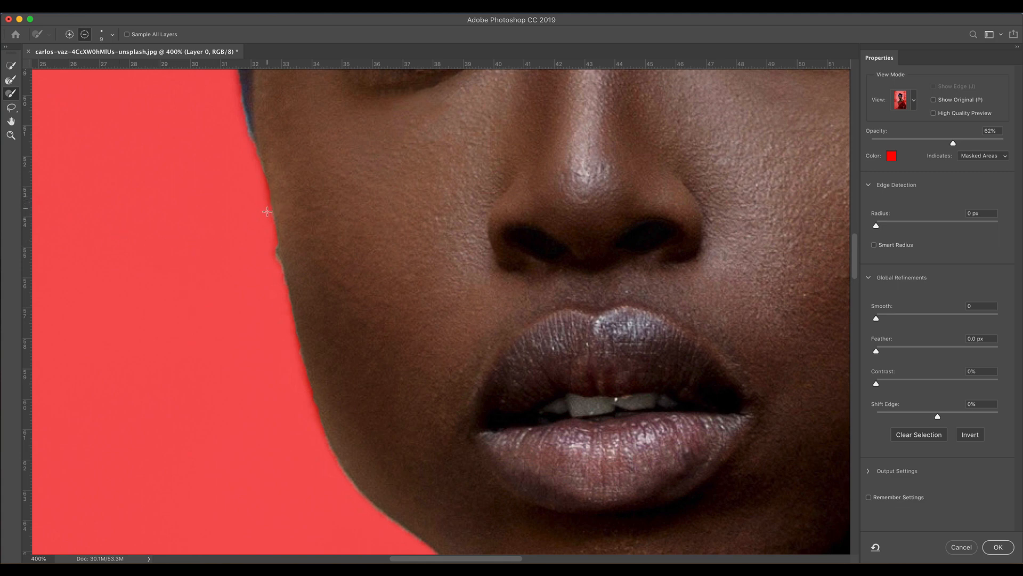
{"action": "scroll", "coordinate": [255, 126], "scroll_direction": "up", "scroll_amount": 5}
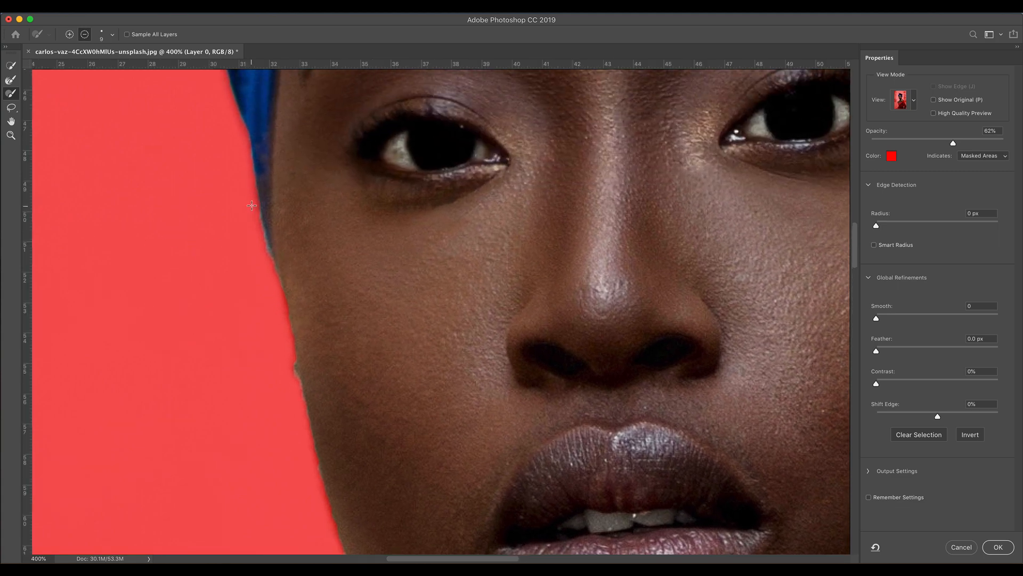
{"action": "mouse_move", "coordinate": [257, 218]}
{"action": "left_mouse_down"}
{"action": "mouse_move", "coordinate": [268, 251]}
{"action": "mouse_move", "coordinate": [259, 220]}
{"action": "left_mouse_up"}
Clean the top edge of the headscarf by subtracting the leftover pale background along its folds
{"action": "left_click_drag", "start_coordinate": [256, 121], "coordinate": [332, 520]}
{"action": "left_click_drag", "start_coordinate": [382, 158], "coordinate": [288, 464]}
{"action": "mouse_move", "coordinate": [444, 157]}
{"action": "left_mouse_down"}
{"action": "mouse_move", "coordinate": [416, 279]}
{"action": "mouse_move", "coordinate": [400, 279]}
{"action": "left_mouse_up"}
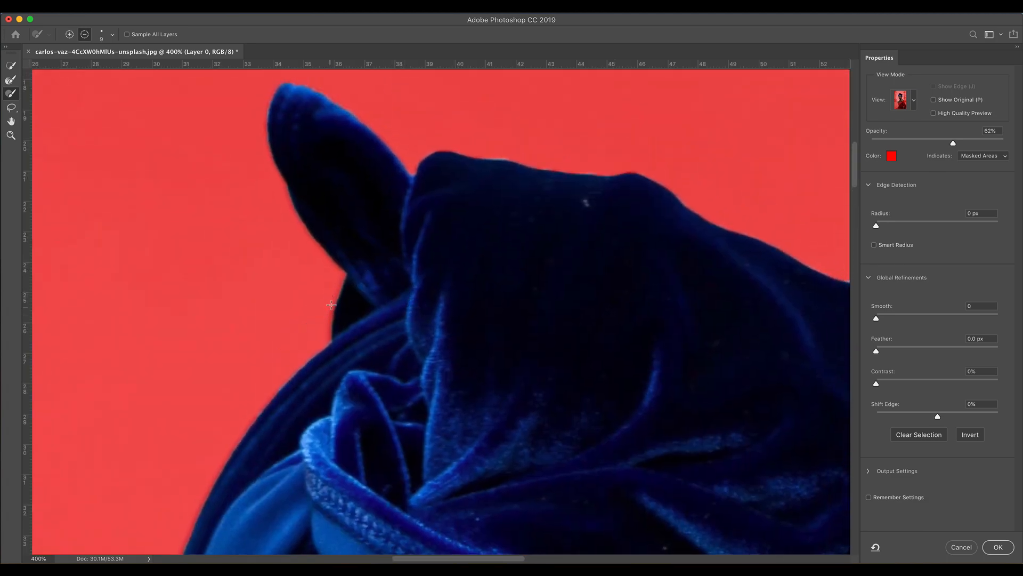
{"action": "left_click_drag", "start_coordinate": [483, 160], "coordinate": [459, 161]}
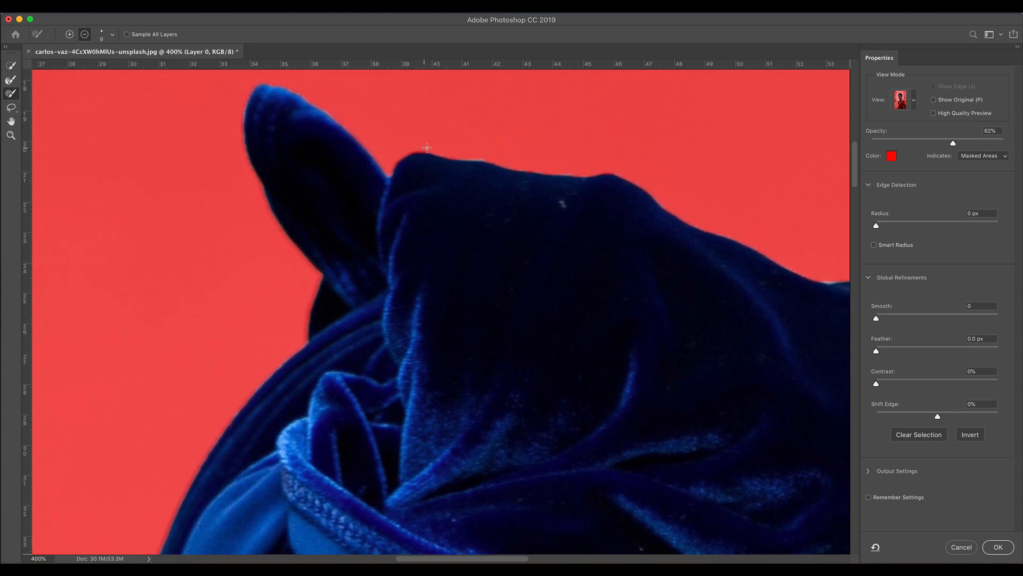
{"action": "left_click_drag", "start_coordinate": [471, 157], "coordinate": [550, 170]}
{"action": "left_click_drag", "start_coordinate": [704, 361], "coordinate": [443, 333]}
{"action": "left_click_drag", "start_coordinate": [372, 152], "coordinate": [395, 170]}
{"action": "left_click", "coordinate": [70, 34]}
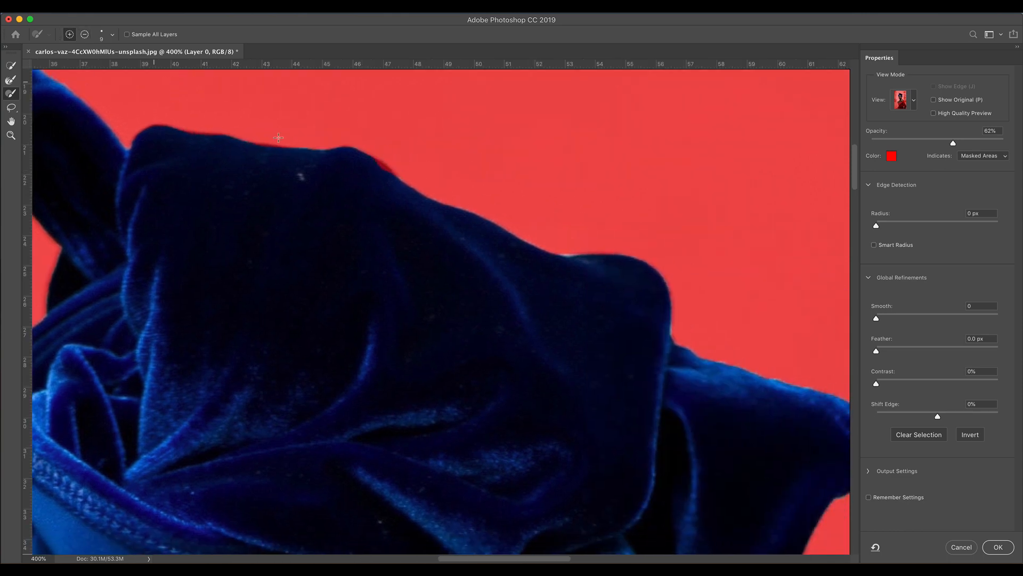
{"action": "mouse_move", "coordinate": [512, 229]}
{"action": "left_mouse_down"}
{"action": "mouse_move", "coordinate": [543, 244]}
{"action": "mouse_move", "coordinate": [631, 249]}
{"action": "mouse_move", "coordinate": [749, 363]}
{"action": "mouse_move", "coordinate": [540, 342]}
{"action": "left_mouse_up"}
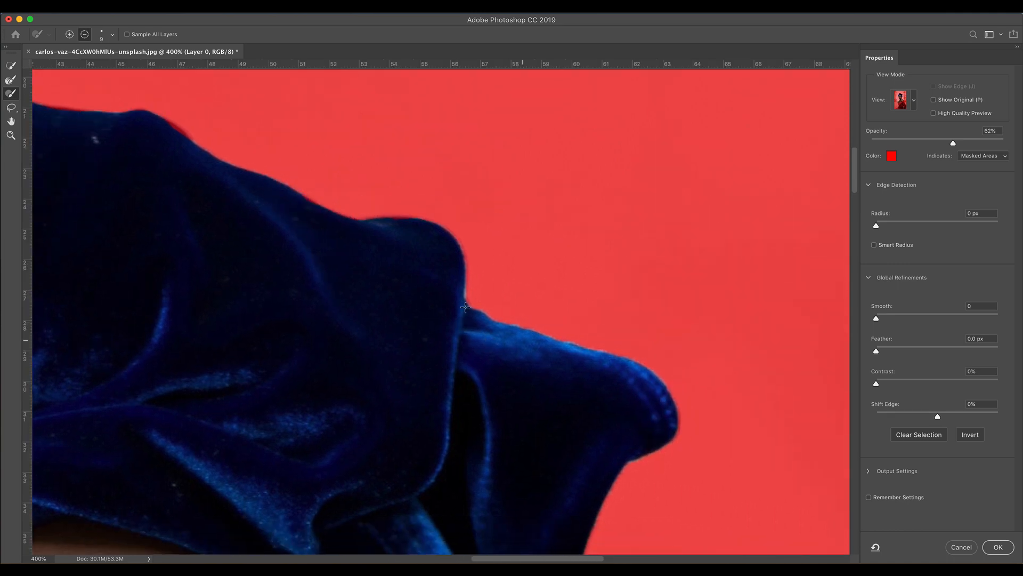
Touch up the selection edge on the raised shoulder just above the red sleeve
{"action": "left_click_drag", "start_coordinate": [613, 501], "coordinate": [551, 218]}
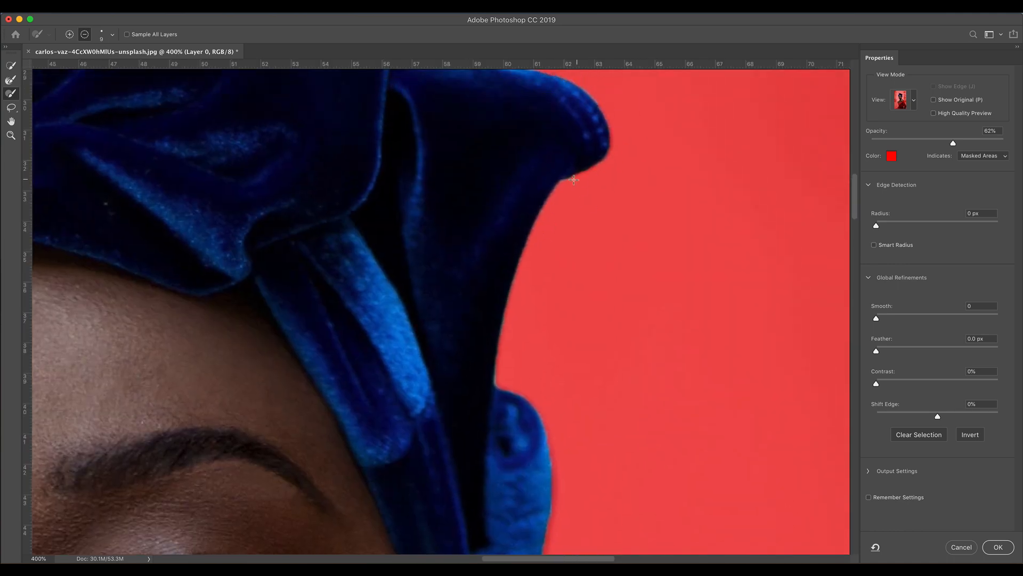
{"action": "left_click_drag", "start_coordinate": [581, 440], "coordinate": [521, 340]}
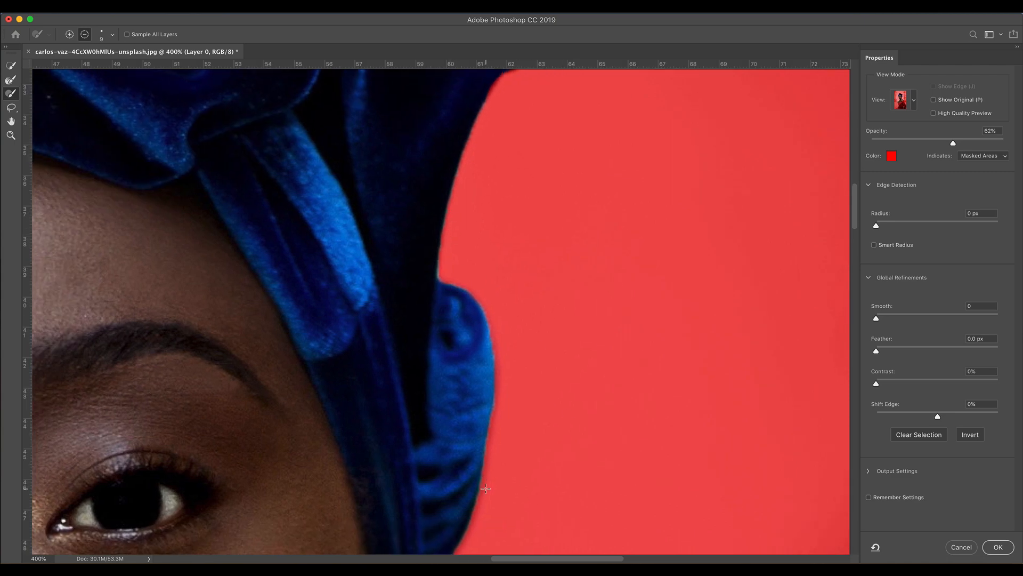
{"action": "scroll", "coordinate": [469, 373], "scroll_direction": "down", "scroll_amount": 10}
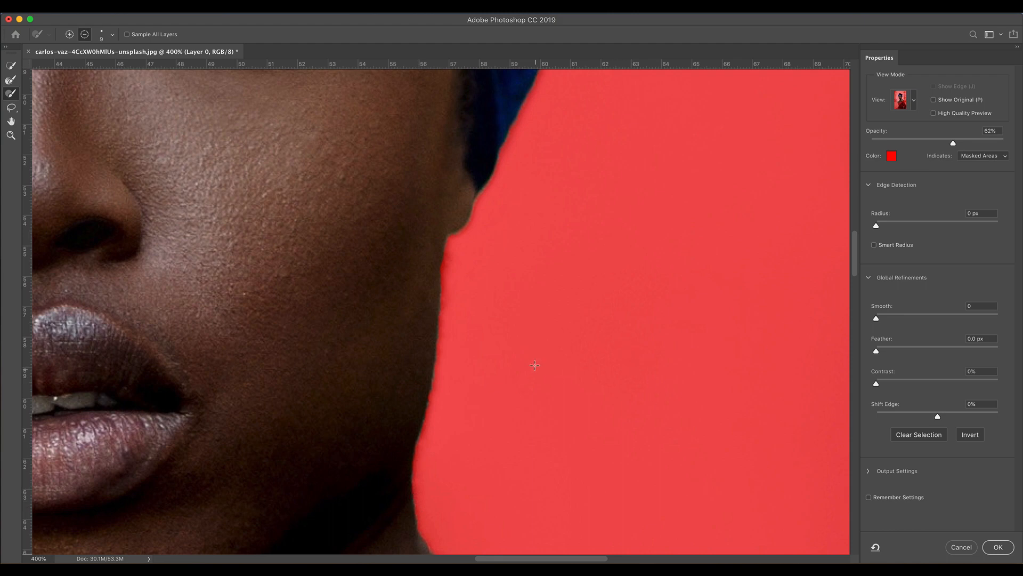
{"action": "scroll", "coordinate": [405, 341], "scroll_direction": "down", "scroll_amount": 5}
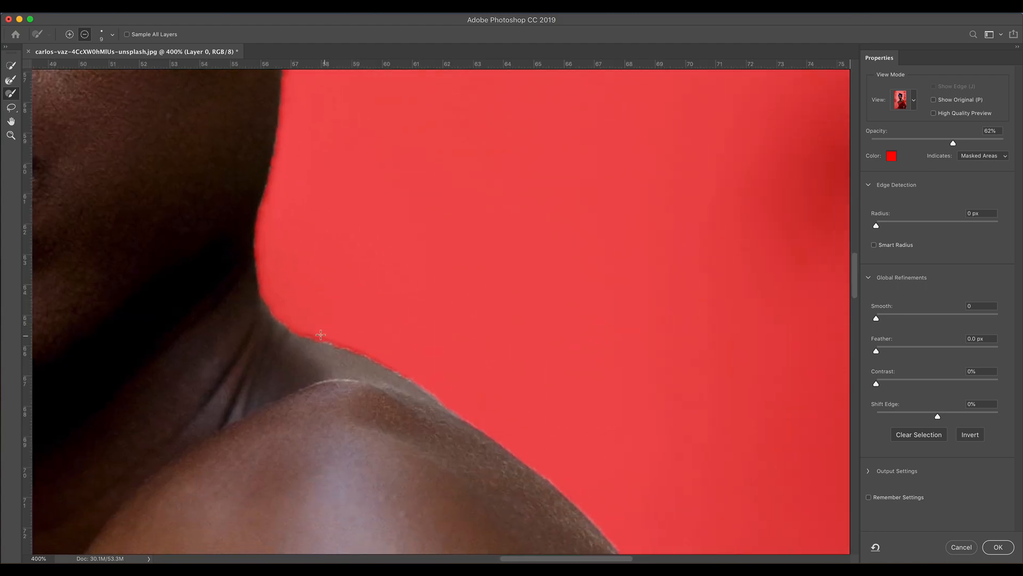
{"action": "scroll", "coordinate": [340, 352], "scroll_direction": "down", "scroll_amount": 5}
{"action": "scroll", "coordinate": [340, 352], "scroll_direction": "right", "scroll_amount": 5}
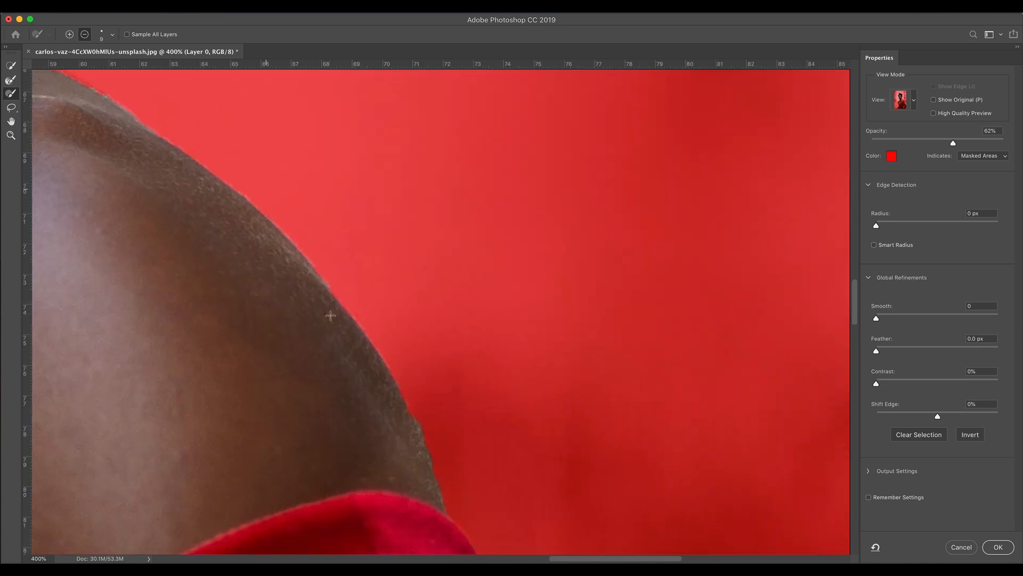
{"action": "left_click_drag", "start_coordinate": [415, 407], "coordinate": [431, 459]}
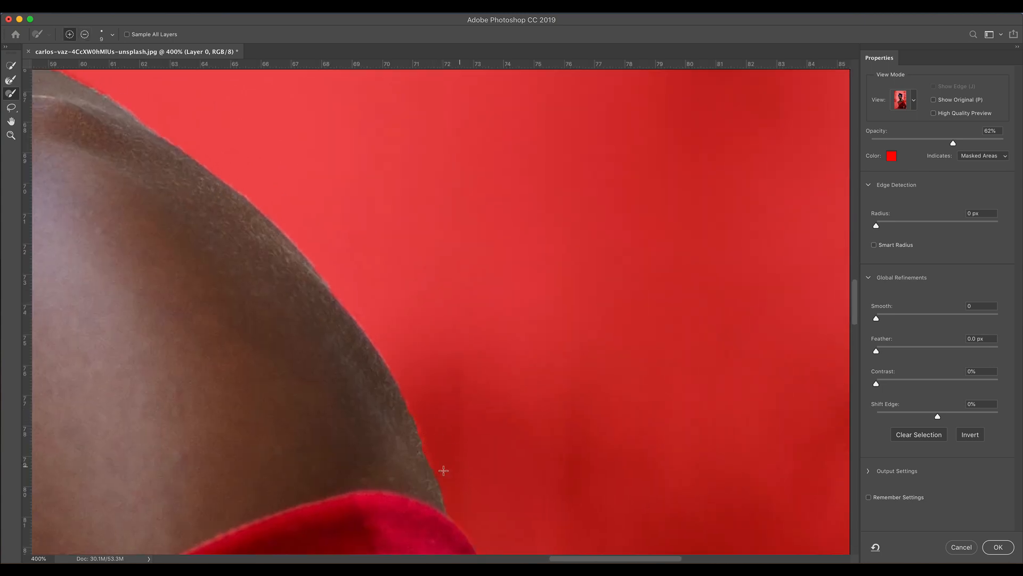
Try subtracting a short stroke at the sleeve's outer edge and undo it
{"action": "scroll", "coordinate": [504, 372], "scroll_direction": "down", "scroll_amount": 10}
{"action": "scroll", "coordinate": [504, 373], "scroll_direction": "right", "scroll_amount": 8}
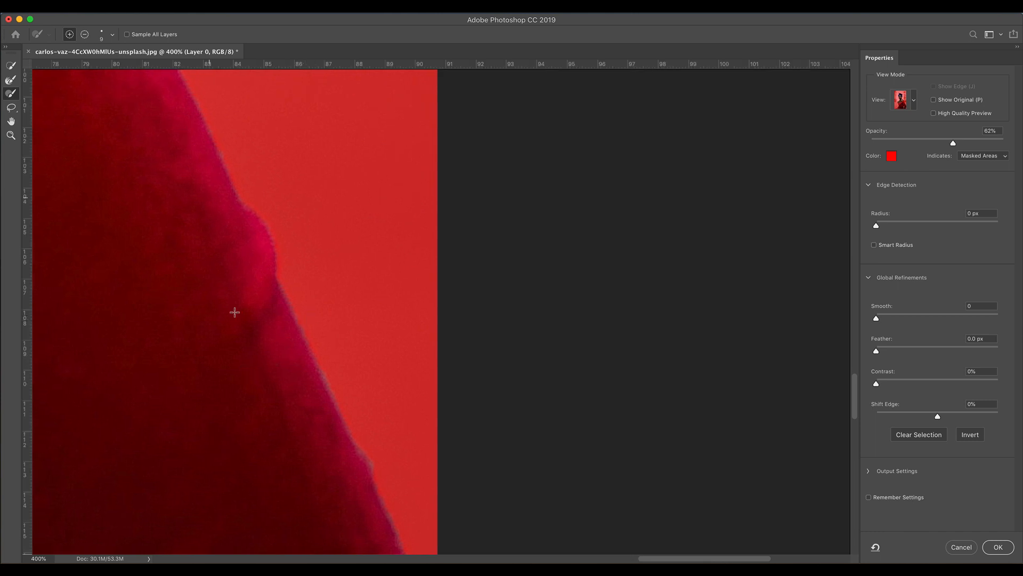
{"action": "left_click", "coordinate": [85, 34]}
{"action": "left_click_drag", "start_coordinate": [338, 424], "coordinate": [342, 410]}
{"action": "key", "text": "super+z"}
{"action": "scroll", "coordinate": [307, 429], "scroll_direction": "down", "scroll_amount": 5}
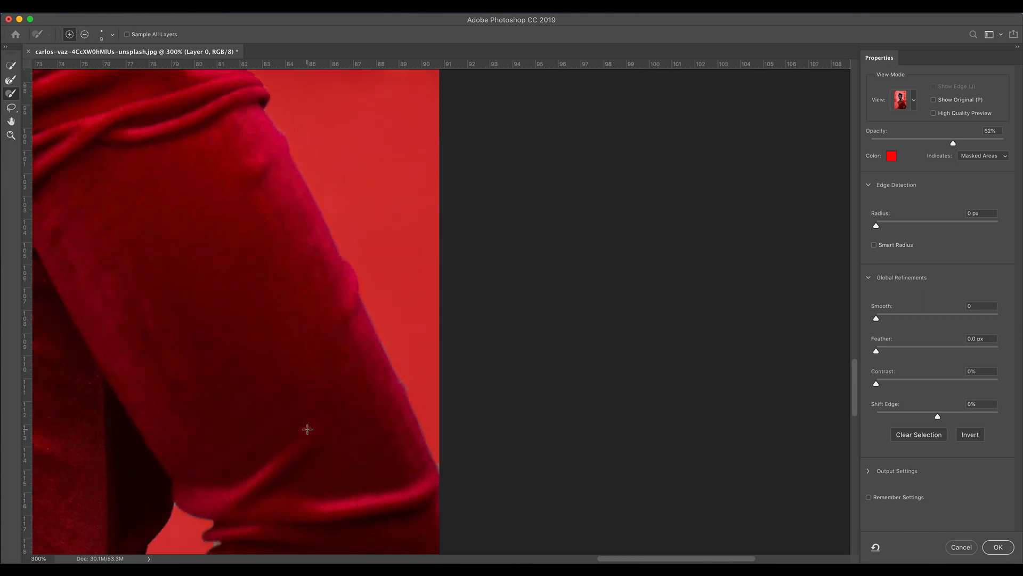
Examine the selection around the sleeve and the gap inside the arm, and review the whole masked portrait
{"action": "left_click_drag", "start_coordinate": [425, 445], "coordinate": [447, 371]}
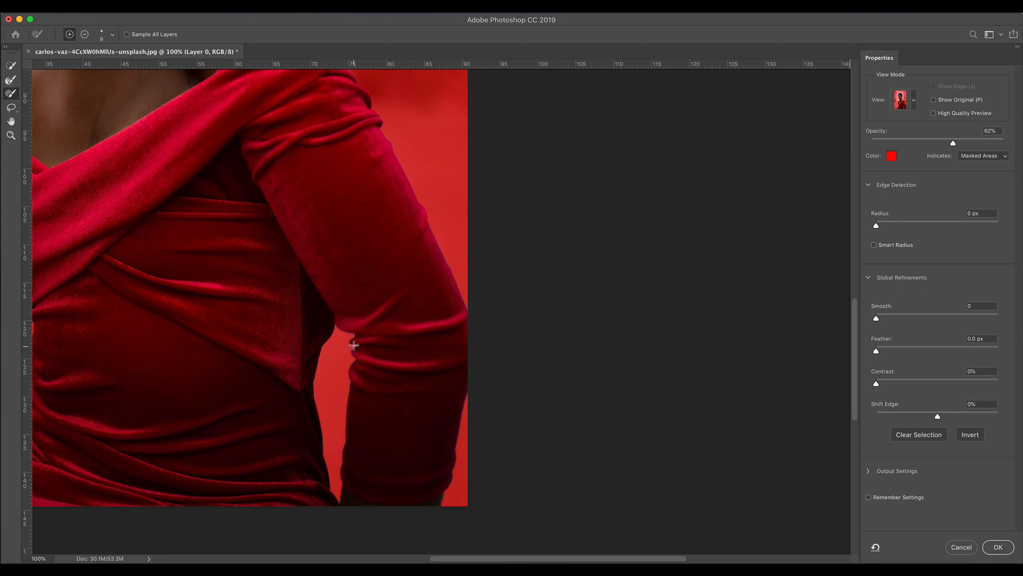
{"action": "left_click", "coordinate": [84, 34]}
{"action": "key", "text": "super+plus"}
{"action": "key", "text": "super+plus"}
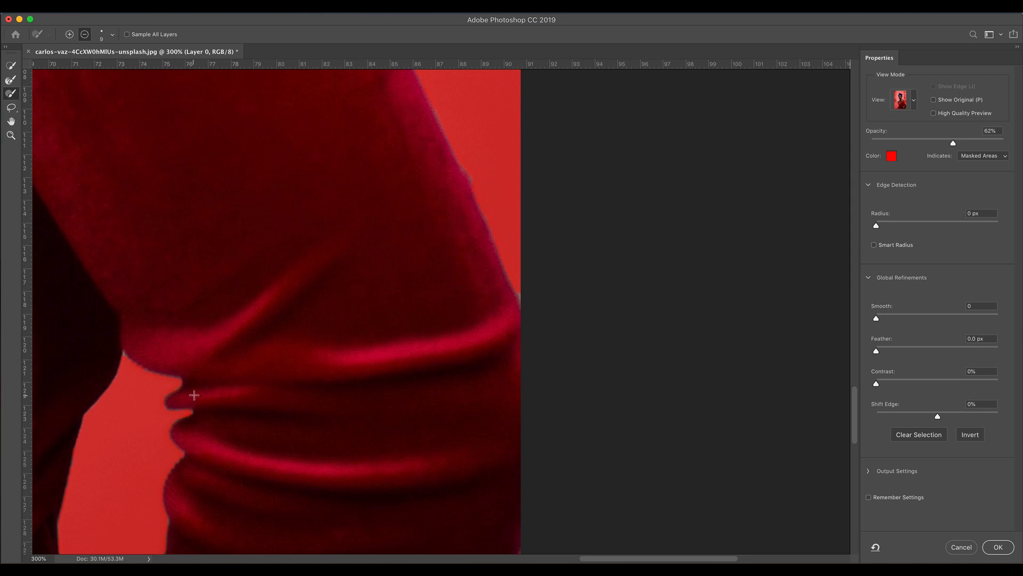
{"action": "key", "text": "super+minus"}
{"action": "key", "text": "super+minus"}
{"action": "key", "text": "super+minus"}
{"action": "key", "text": "super+minus"}
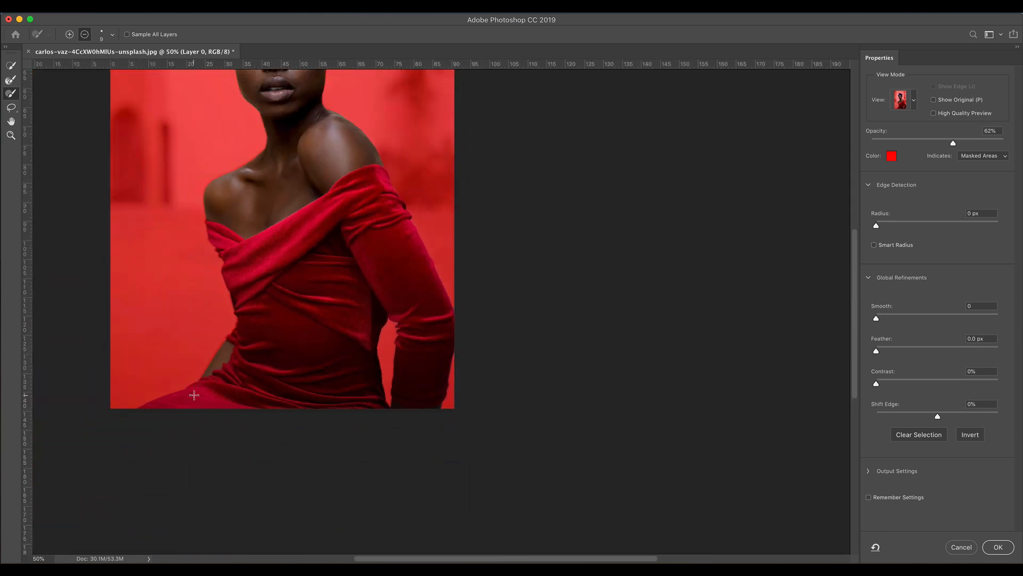
{"action": "left_click_drag", "start_coordinate": [427, 244], "coordinate": [543, 378]}
{"action": "key", "text": "super+minus"}
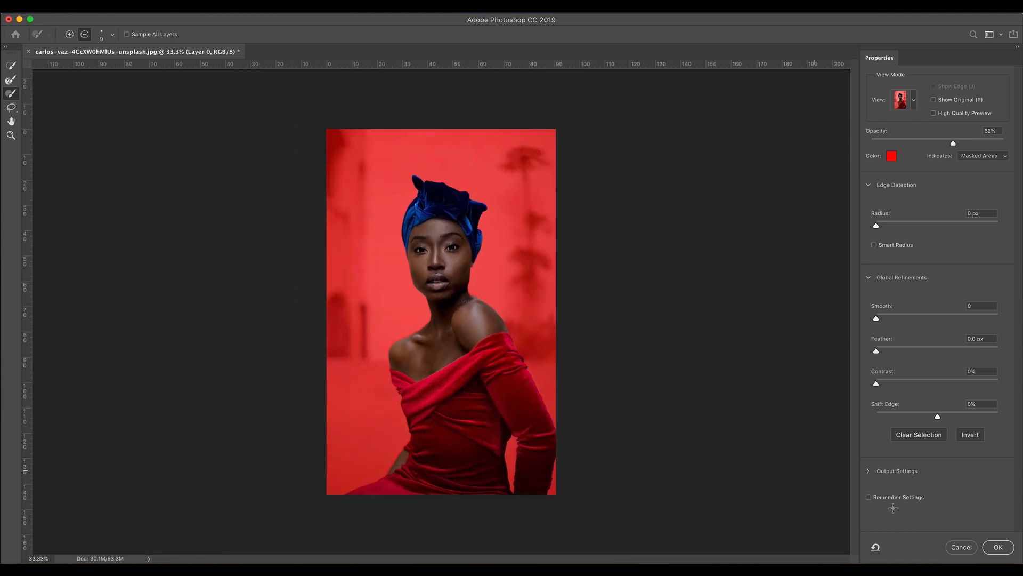
Apply the refined selection and copy the selected woman to a new layer
{"action": "left_click", "coordinate": [998, 547]}
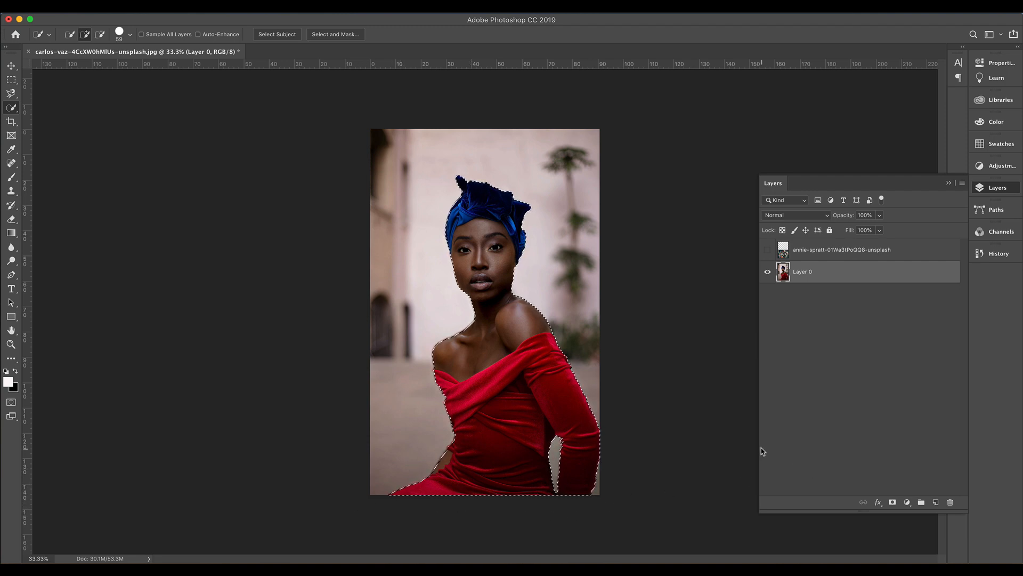
{"action": "key", "text": "super+j"}
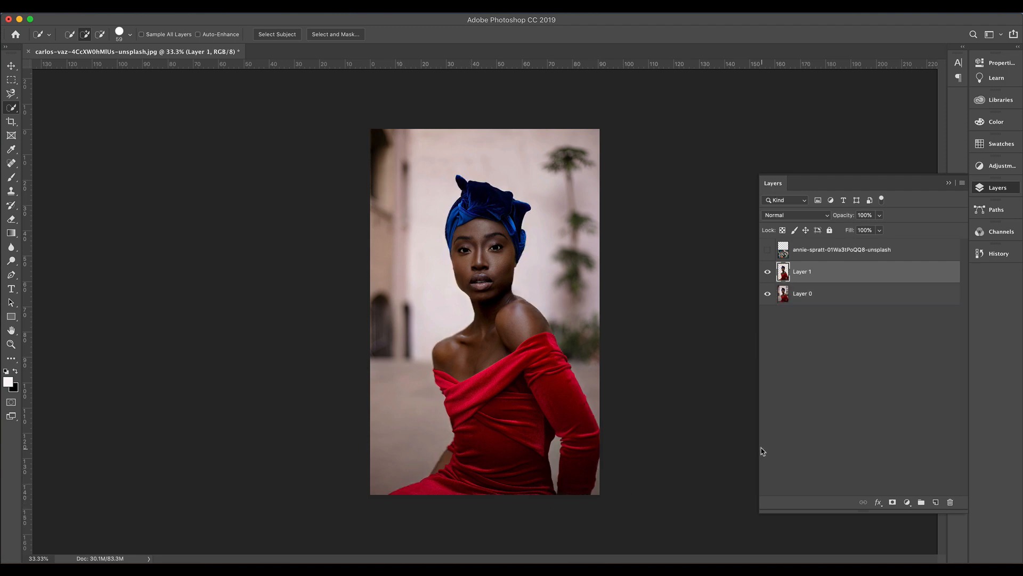
Check the cutout with Layer 0 hidden, and switch visibility from Layer 1 back to Layer 0
{"action": "left_click", "coordinate": [768, 293]}
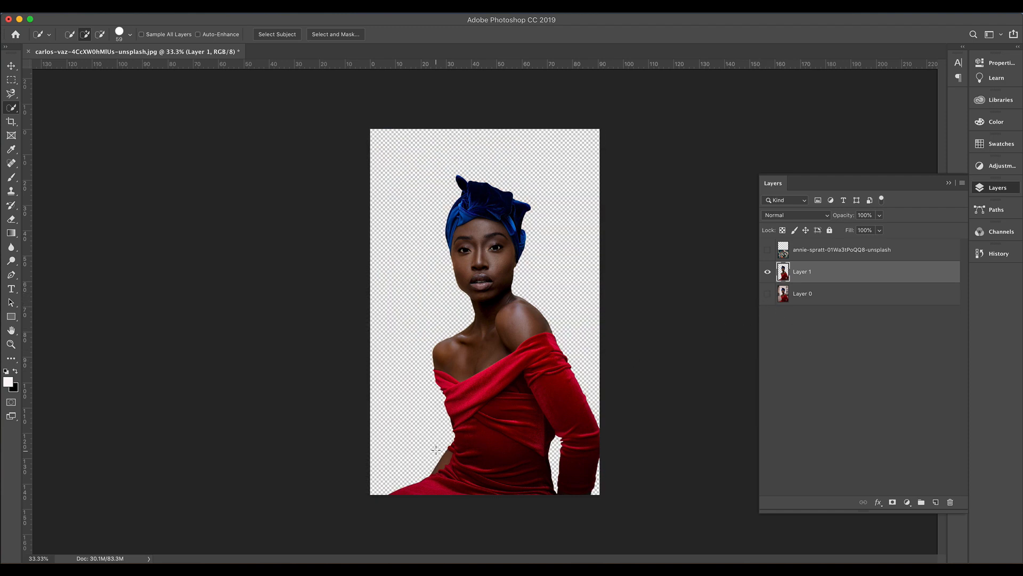
{"action": "left_click", "coordinate": [768, 272]}
{"action": "left_click", "coordinate": [767, 294]}
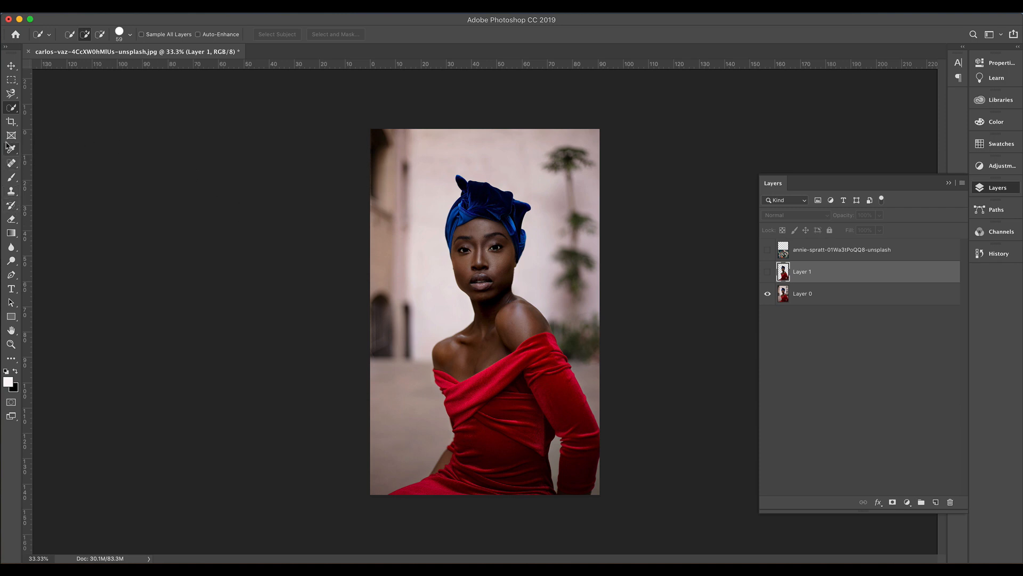
Try tracing the dress's lower hem and the edge past the bare arm up to the waist with a Pen path on Layer 0
{"action": "left_click", "coordinate": [11, 275]}
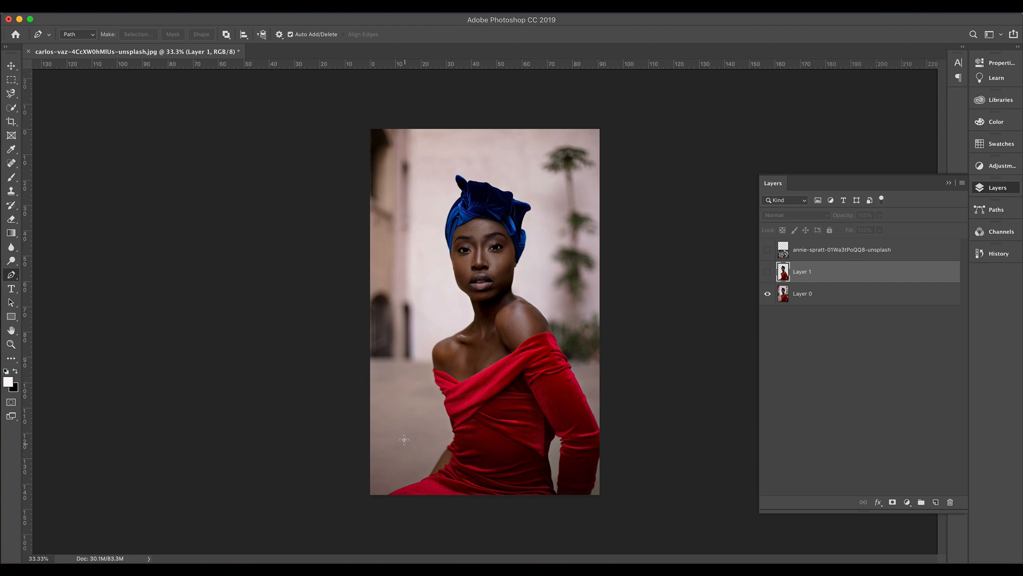
{"action": "key", "text": "super+1"}
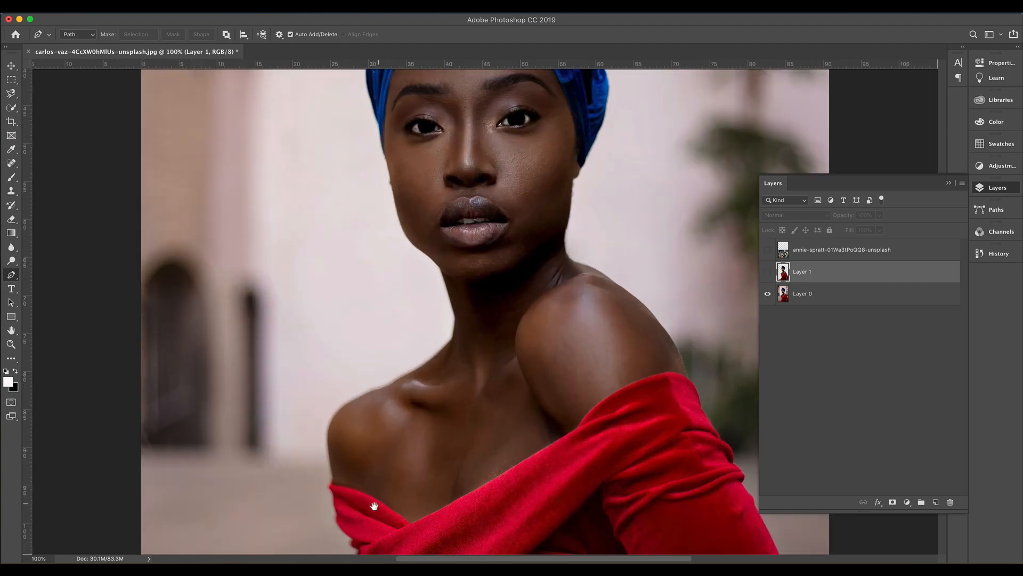
{"action": "left_click_drag", "start_coordinate": [373, 504], "coordinate": [319, 422]}
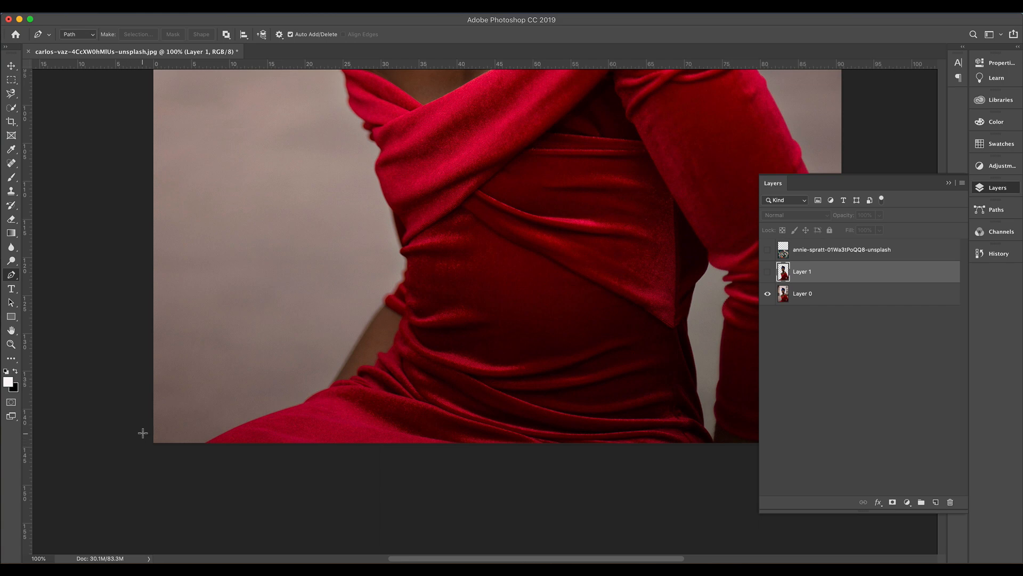
{"action": "left_click", "coordinate": [202, 441]}
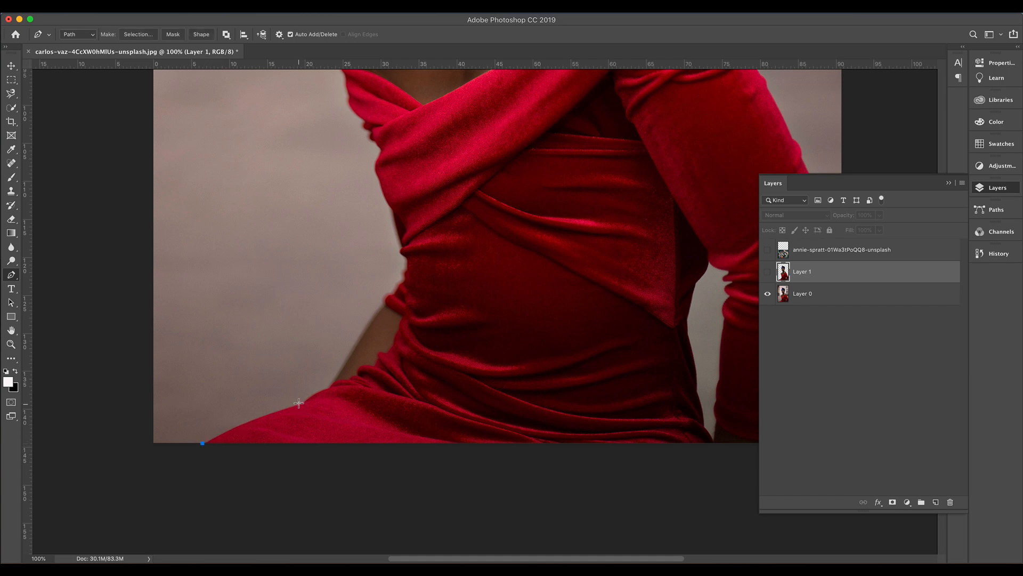
{"action": "left_click_drag", "start_coordinate": [298, 403], "coordinate": [337, 385]}
{"action": "left_click_drag", "start_coordinate": [339, 383], "coordinate": [341, 382]}
{"action": "left_click_drag", "start_coordinate": [349, 390], "coordinate": [310, 394]}
{"action": "left_click", "coordinate": [384, 305]}
{"action": "left_click_drag", "start_coordinate": [388, 304], "coordinate": [391, 301]}
{"action": "left_click_drag", "start_coordinate": [392, 292], "coordinate": [407, 294]}
{"action": "left_click", "coordinate": [404, 273]}
{"action": "left_click", "coordinate": [403, 252]}
{"action": "left_click_drag", "start_coordinate": [404, 272], "coordinate": [409, 259]}
{"action": "key", "text": "Return"}
Show Layer 1, hide Layer 0 and review the woman's cutout
{"action": "left_click", "coordinate": [768, 272]}
{"action": "left_click", "coordinate": [768, 294]}
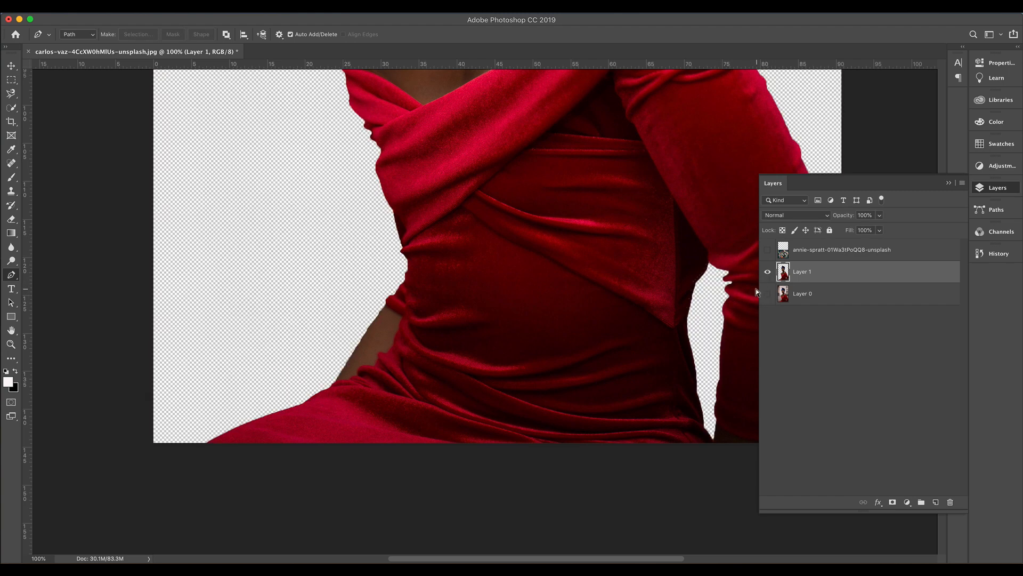
{"action": "key", "text": "super+minus"}
{"action": "key", "text": "super+minus"}
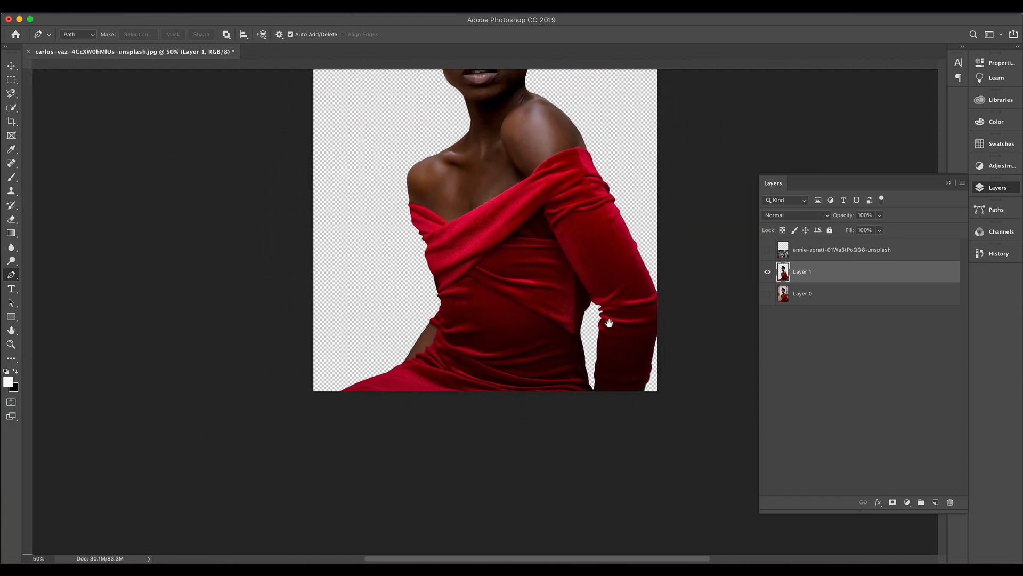
{"action": "left_click_drag", "start_coordinate": [609, 324], "coordinate": [585, 418]}
{"action": "key", "text": "super+r"}
{"action": "key", "text": "super+plus"}
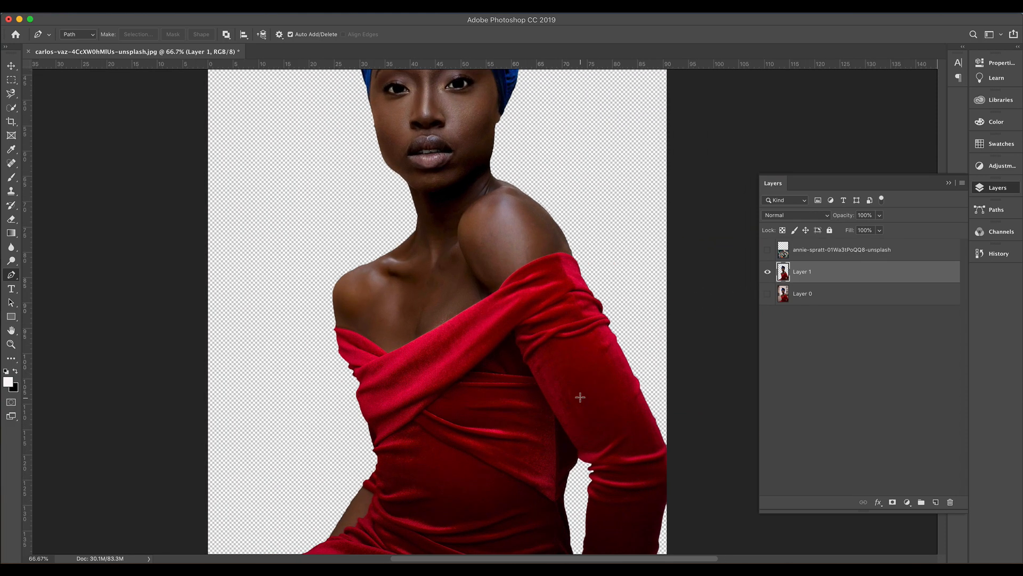
{"action": "key", "text": "super+minus"}
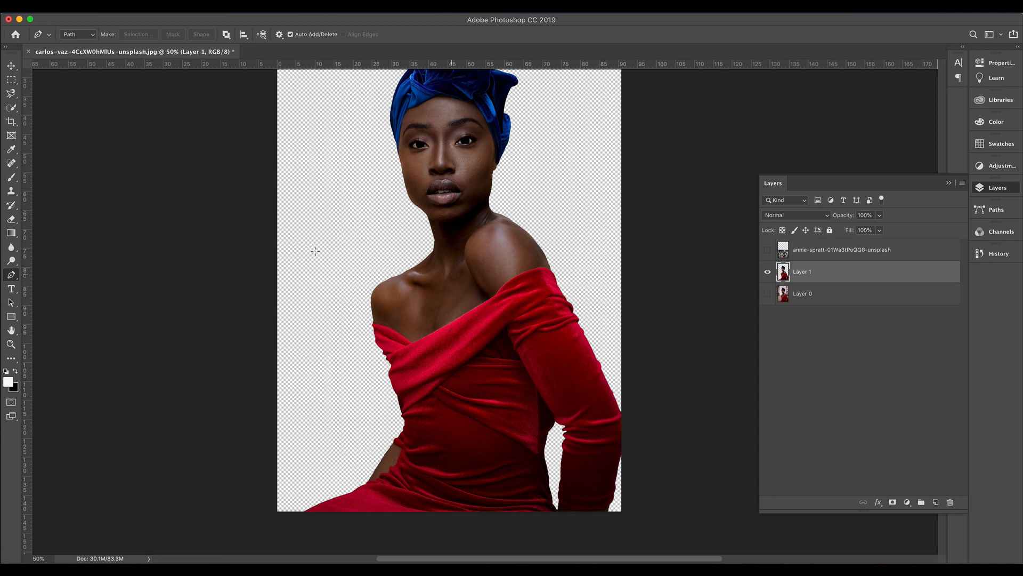
Select the whole red dress on Layer 1 with the Quick Selection tool, subtracting the bare arm beside the waist
{"action": "left_click", "coordinate": [12, 107]}
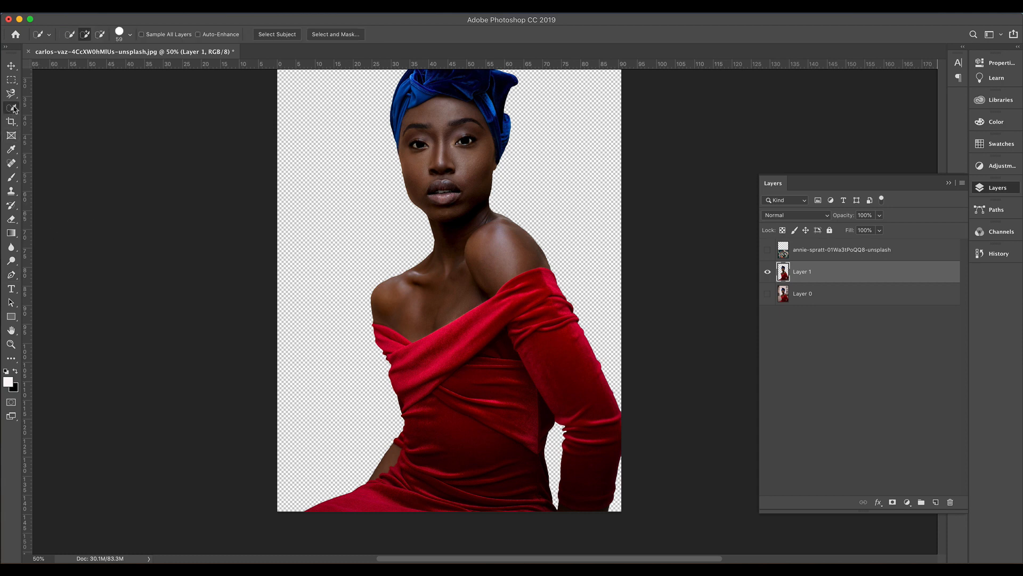
{"action": "right_click", "coordinate": [14, 109]}
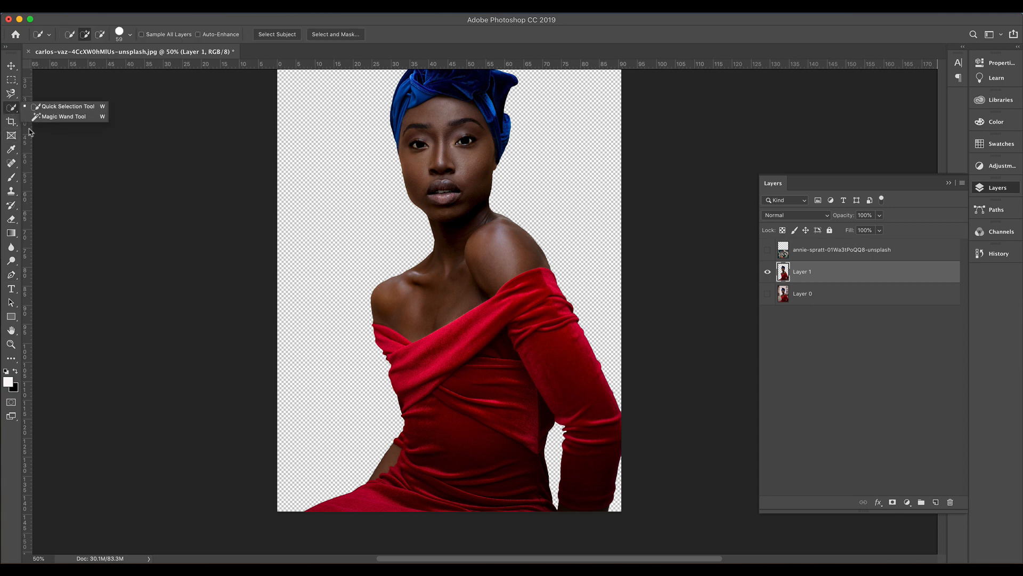
{"action": "left_click", "coordinate": [75, 108]}
{"action": "mouse_move", "coordinate": [319, 510]}
{"action": "left_mouse_down"}
{"action": "mouse_move", "coordinate": [464, 493]}
{"action": "mouse_move", "coordinate": [536, 506]}
{"action": "mouse_move", "coordinate": [520, 445]}
{"action": "mouse_move", "coordinate": [523, 392]}
{"action": "mouse_move", "coordinate": [480, 360]}
{"action": "mouse_move", "coordinate": [413, 363]}
{"action": "mouse_move", "coordinate": [508, 334]}
{"action": "mouse_move", "coordinate": [531, 310]}
{"action": "mouse_move", "coordinate": [583, 417]}
{"action": "mouse_move", "coordinate": [573, 496]}
{"action": "left_mouse_up"}
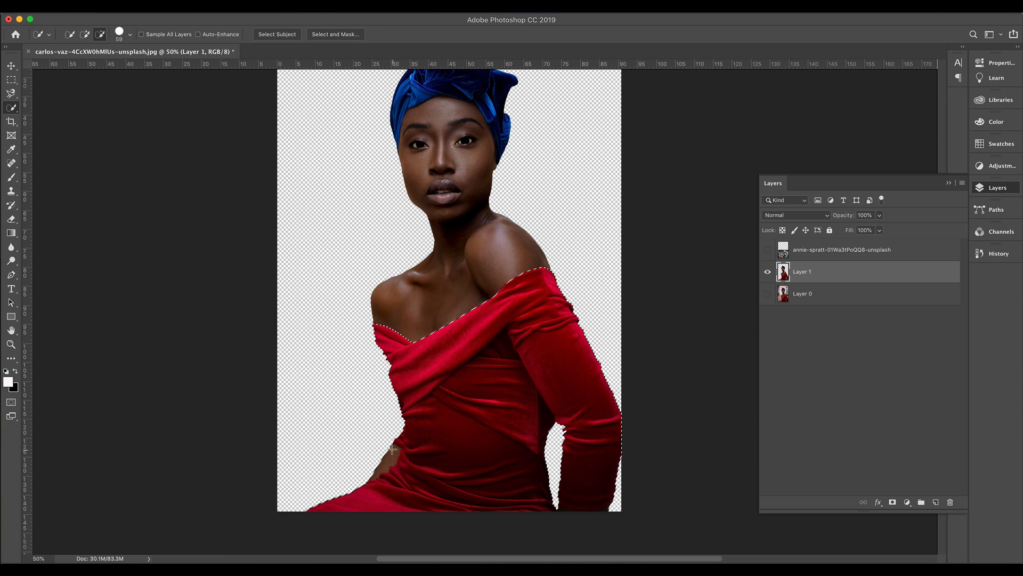
{"action": "left_click", "coordinate": [392, 451], "text": "alt"}
Hide Layer 1, show the flower photo layer and copy its dress-shaped selected area to a new layer
{"action": "left_click", "coordinate": [767, 271]}
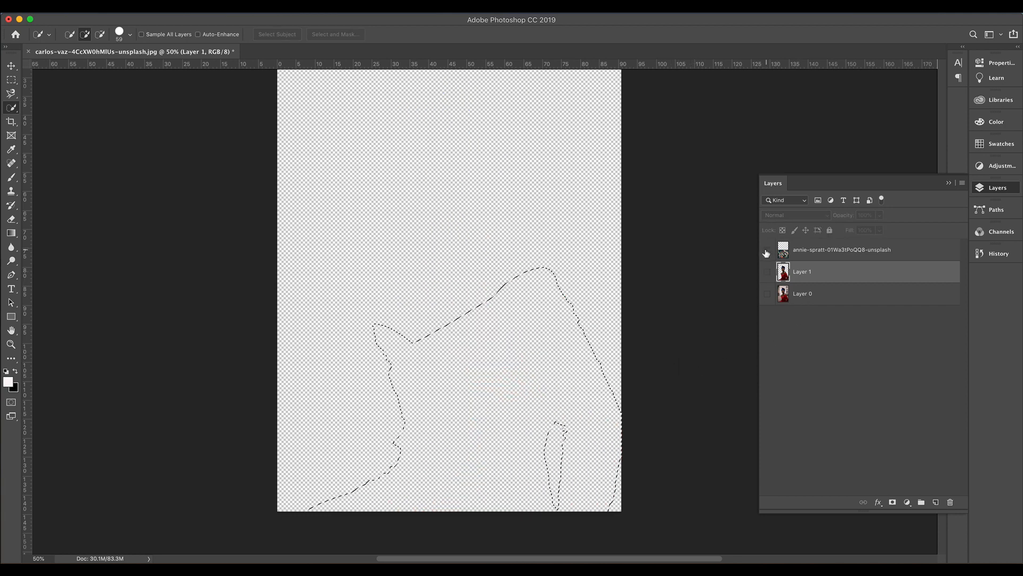
{"action": "left_click", "coordinate": [768, 250]}
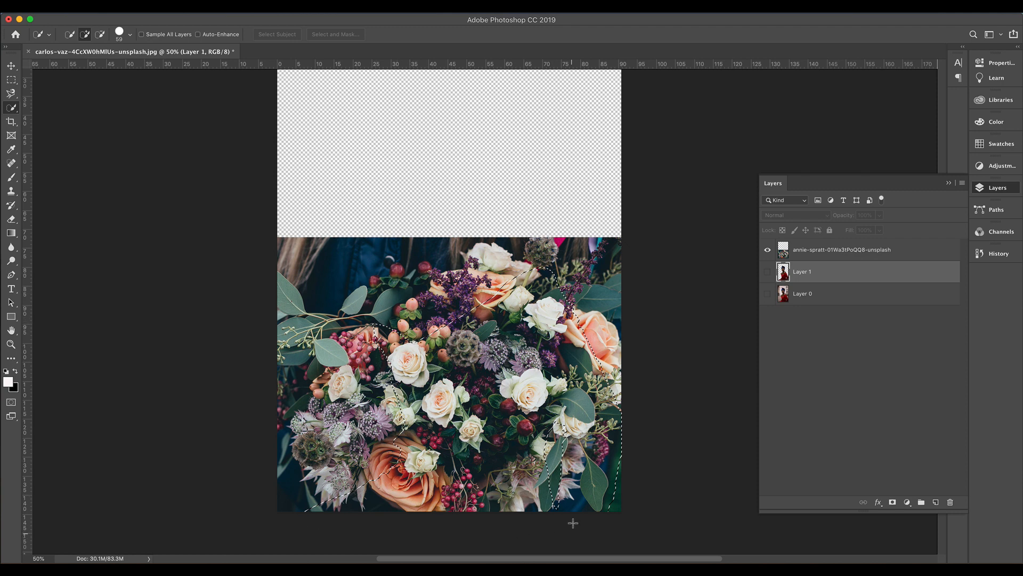
{"action": "left_click", "coordinate": [824, 251]}
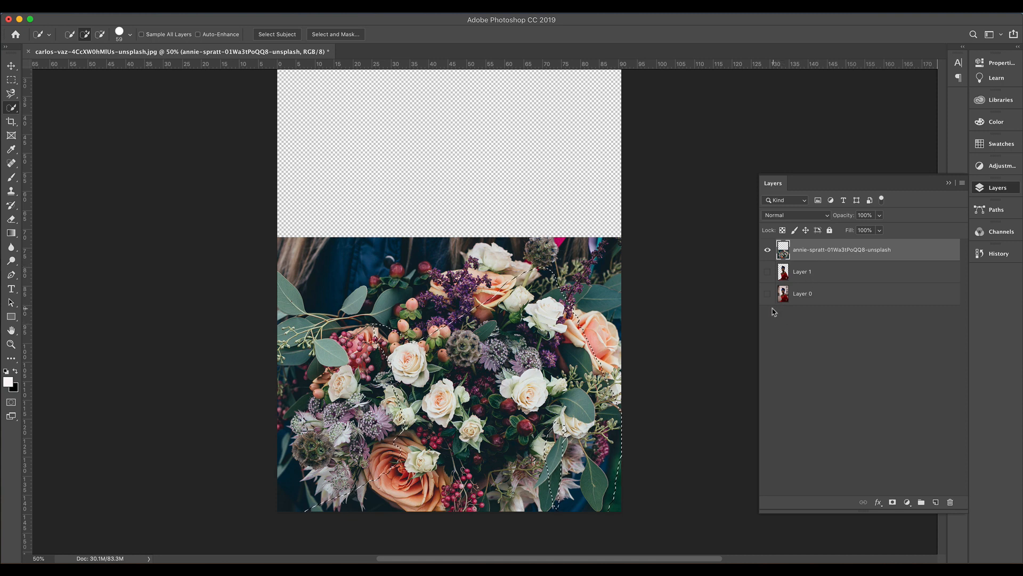
{"action": "key", "text": "super+j"}
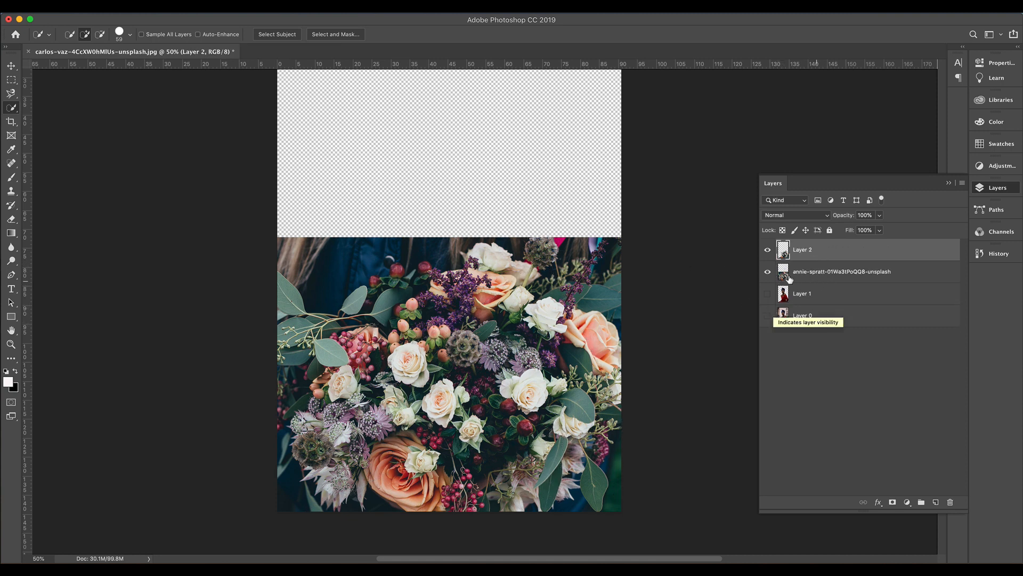
Hide the full flower photo layer and show Layer 1 beneath the floral dress cutout
{"action": "left_click", "coordinate": [768, 271]}
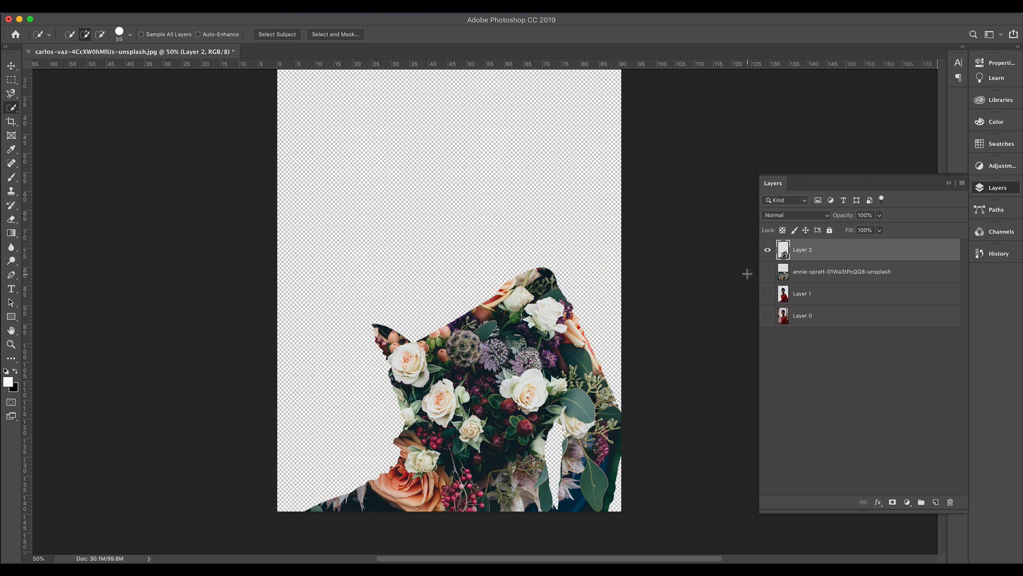
{"action": "left_click", "coordinate": [767, 293]}
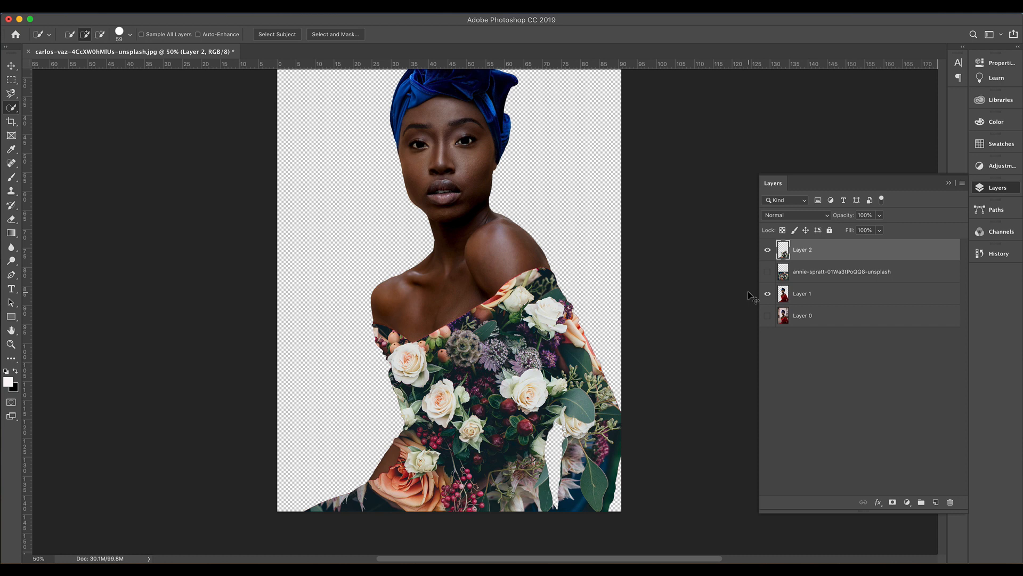
{"action": "key", "text": "super+minus"}
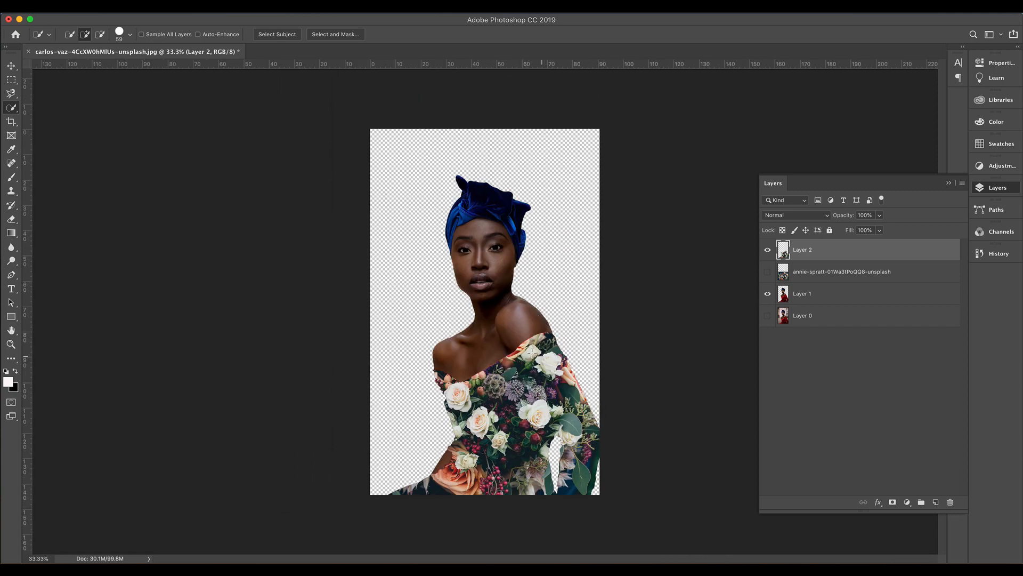
{"action": "key", "text": "super+plus"}
{"action": "key", "text": "super+plus"}
{"action": "key", "text": "super+plus"}
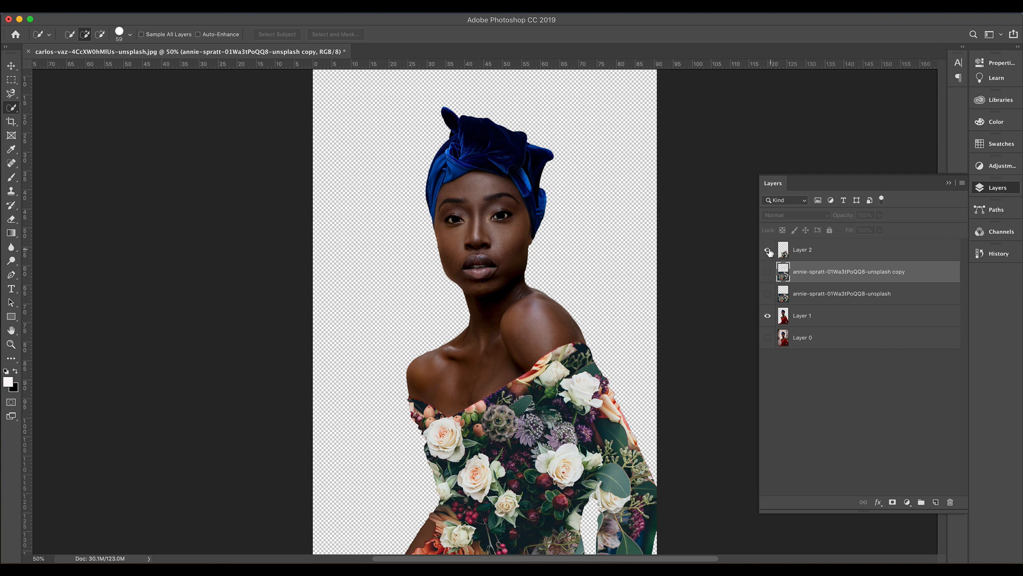
Select the floral dress area on Layer 2 with the Quick Selection tool, fitting the selection to its outline
{"action": "left_click", "coordinate": [809, 257]}
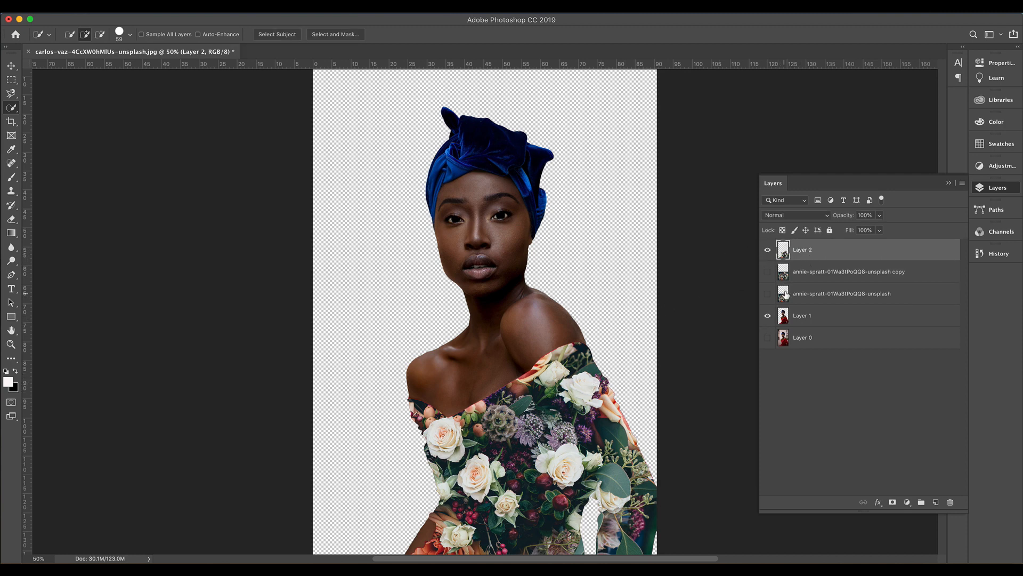
{"action": "scroll", "coordinate": [540, 447], "scroll_direction": "down", "scroll_amount": 5}
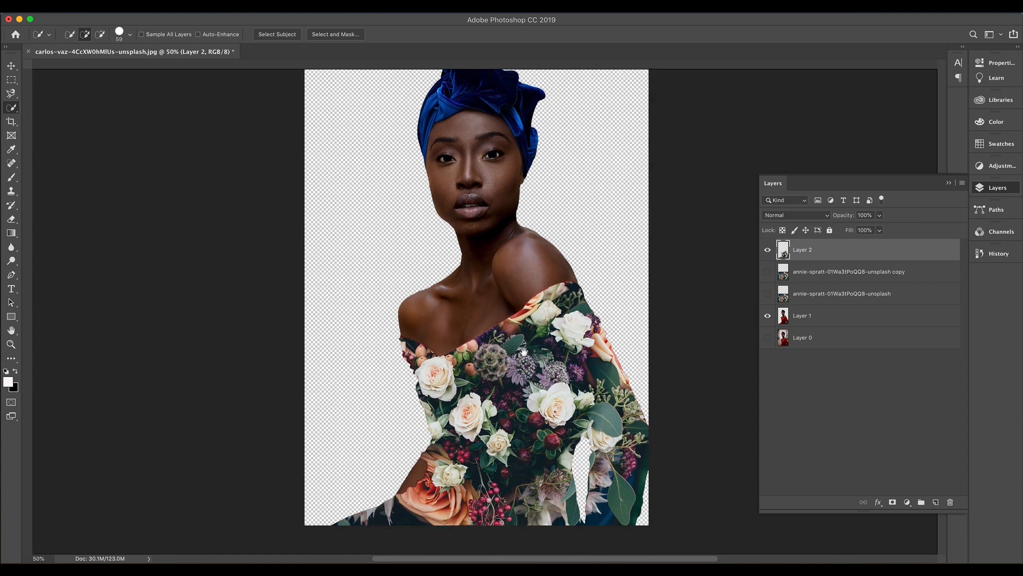
{"action": "right_click", "coordinate": [12, 108]}
{"action": "left_click", "coordinate": [55, 110]}
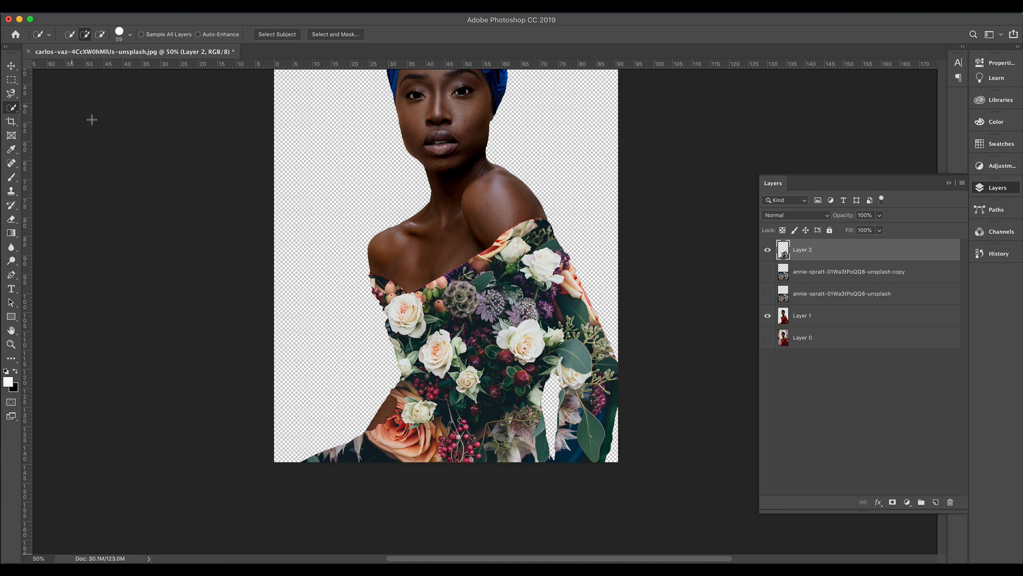
{"action": "mouse_move", "coordinate": [361, 452]}
{"action": "left_mouse_down"}
{"action": "mouse_move", "coordinate": [385, 442]}
{"action": "mouse_move", "coordinate": [576, 457]}
{"action": "mouse_move", "coordinate": [602, 446]}
{"action": "mouse_move", "coordinate": [558, 415]}
{"action": "mouse_move", "coordinate": [599, 323]}
{"action": "mouse_move", "coordinate": [552, 222]}
{"action": "mouse_move", "coordinate": [494, 221]}
{"action": "mouse_move", "coordinate": [424, 282]}
{"action": "mouse_move", "coordinate": [353, 267]}
{"action": "mouse_move", "coordinate": [386, 368]}
{"action": "mouse_move", "coordinate": [359, 412]}
{"action": "mouse_move", "coordinate": [356, 451]}
{"action": "mouse_move", "coordinate": [319, 467]}
{"action": "mouse_move", "coordinate": [364, 446]}
{"action": "mouse_move", "coordinate": [293, 461]}
{"action": "left_mouse_up"}
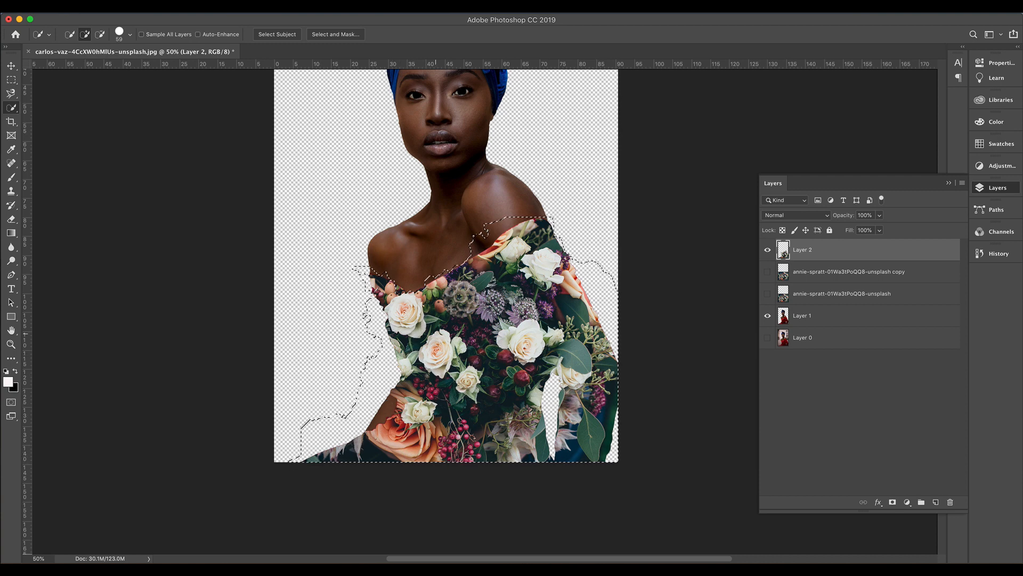
{"action": "mouse_move", "coordinate": [413, 290]}
{"action": "left_mouse_down"}
{"action": "mouse_move", "coordinate": [376, 270]}
{"action": "mouse_move", "coordinate": [368, 288]}
{"action": "mouse_move", "coordinate": [405, 328]}
{"action": "left_mouse_up"}
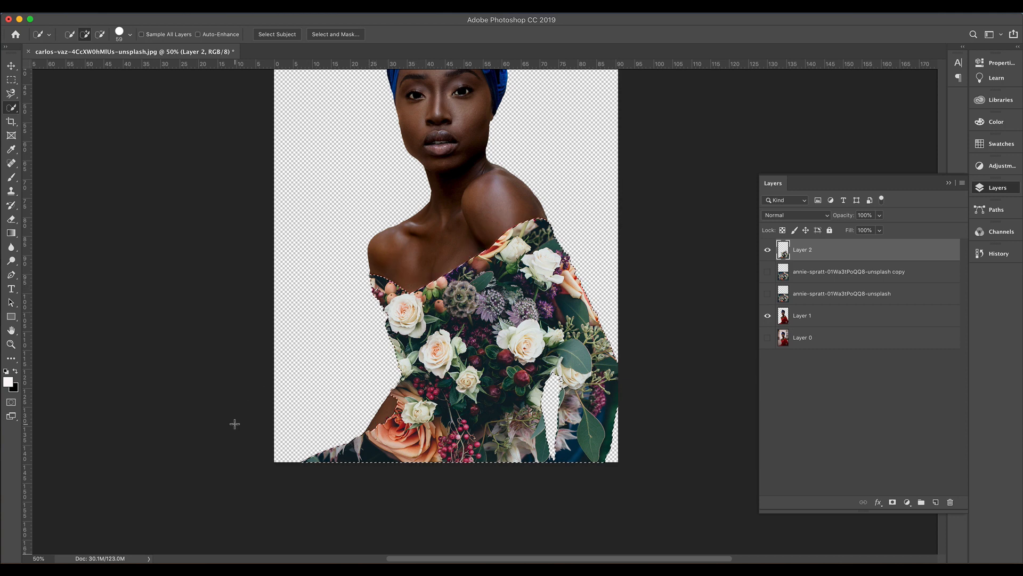
Make Layer 1 active and open the dress selection in Select and Mask
{"action": "left_click", "coordinate": [817, 317]}
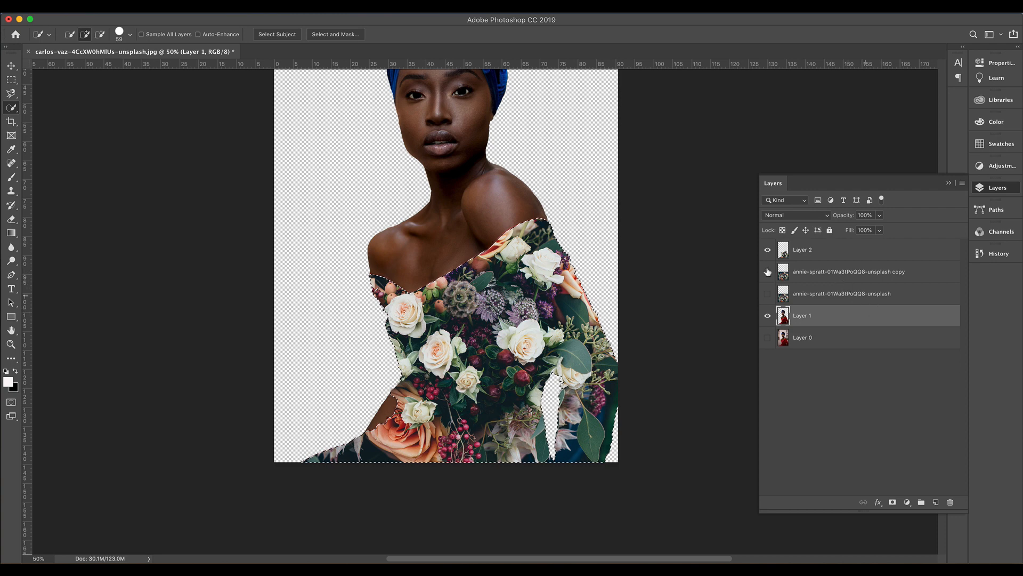
{"action": "left_click", "coordinate": [768, 272]}
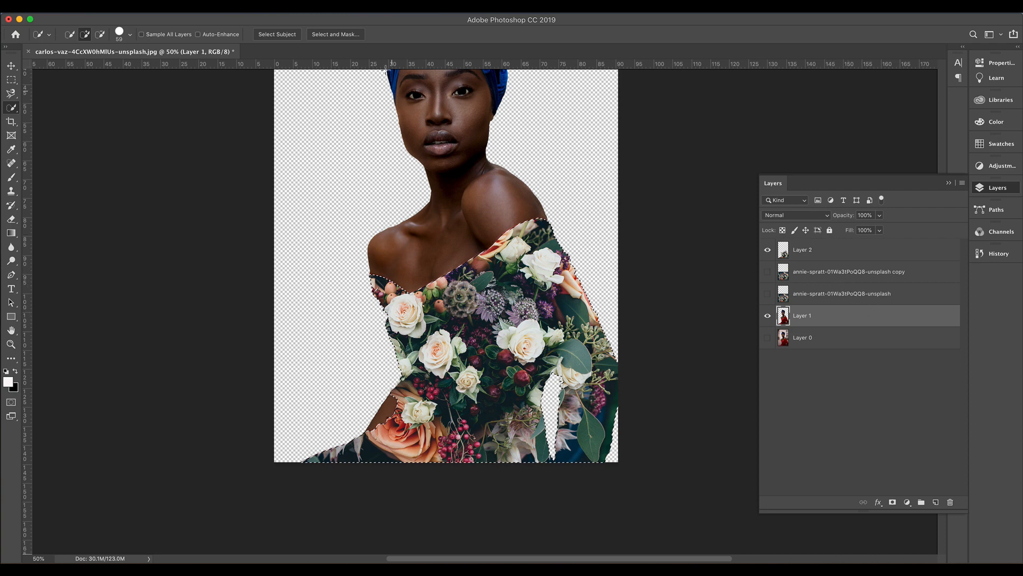
{"action": "left_click", "coordinate": [348, 37]}
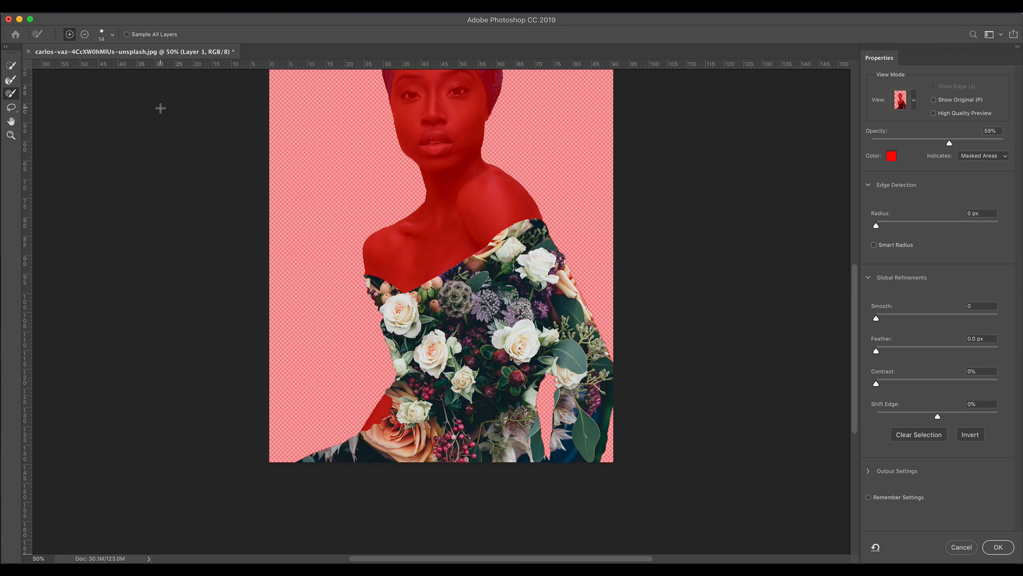
{"action": "key", "text": "super+plus"}
{"action": "key", "text": "super+plus"}
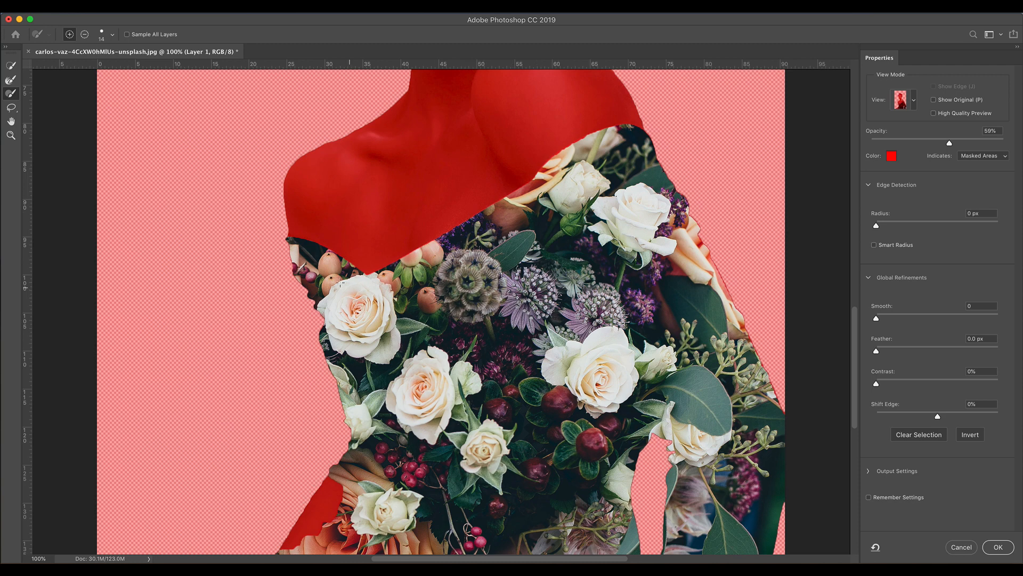
Change the mask overlay colour to bright green, 2aff00
{"action": "left_click", "coordinate": [890, 157]}
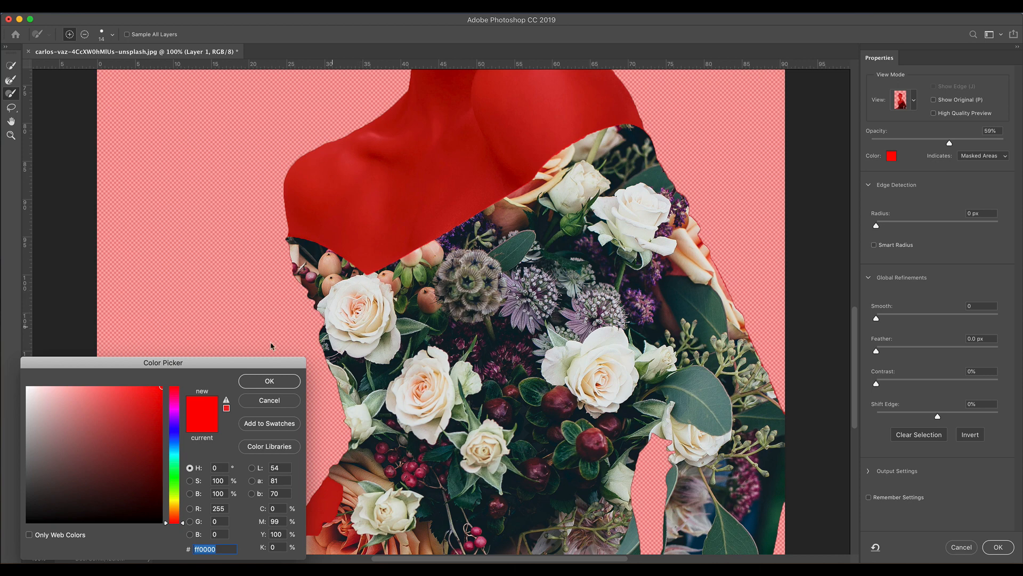
{"action": "left_click_drag", "start_coordinate": [182, 527], "coordinate": [167, 482]}
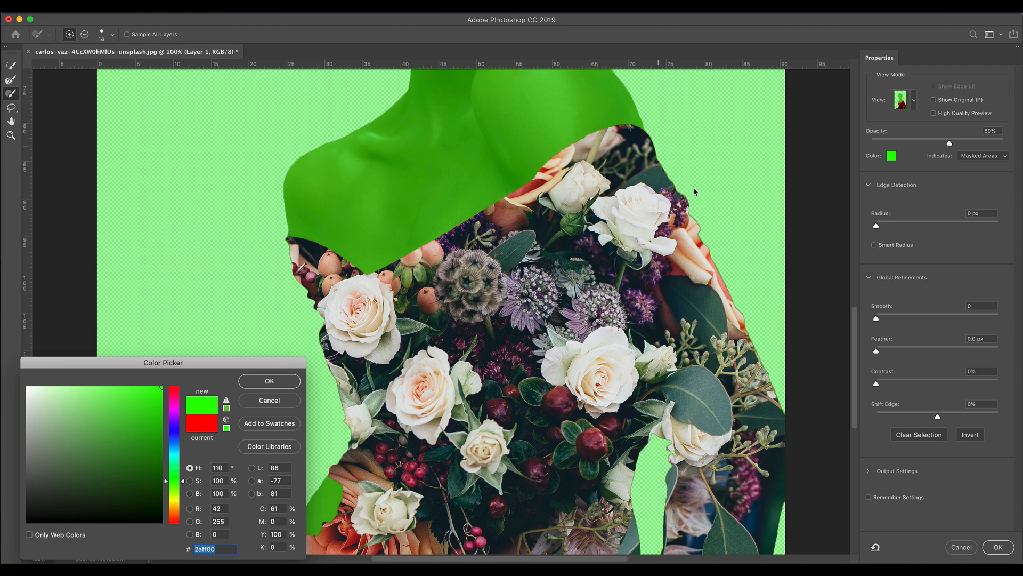
{"action": "left_click", "coordinate": [270, 381]}
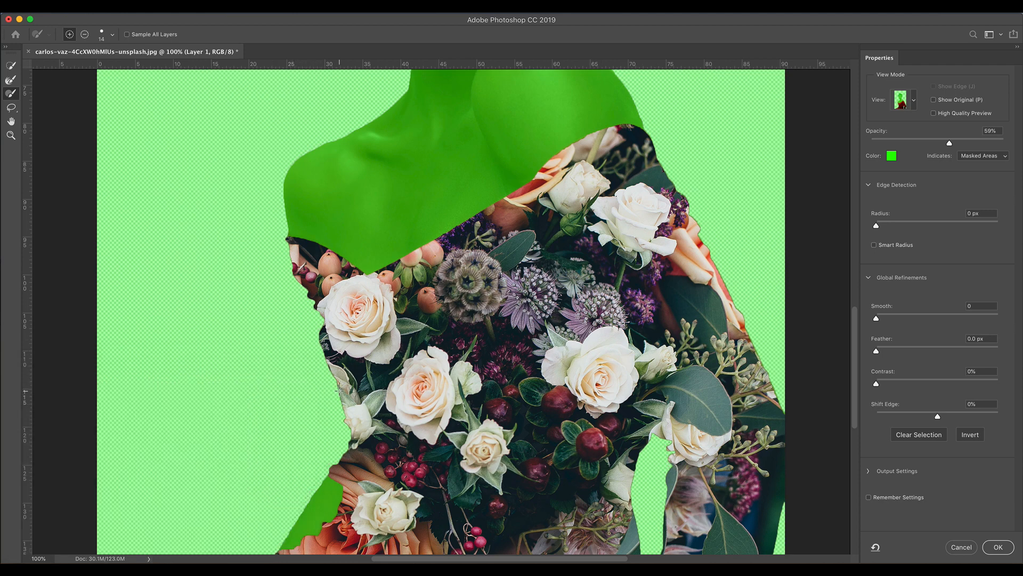
{"action": "key", "text": "super+plus"}
{"action": "key", "text": "super+plus"}
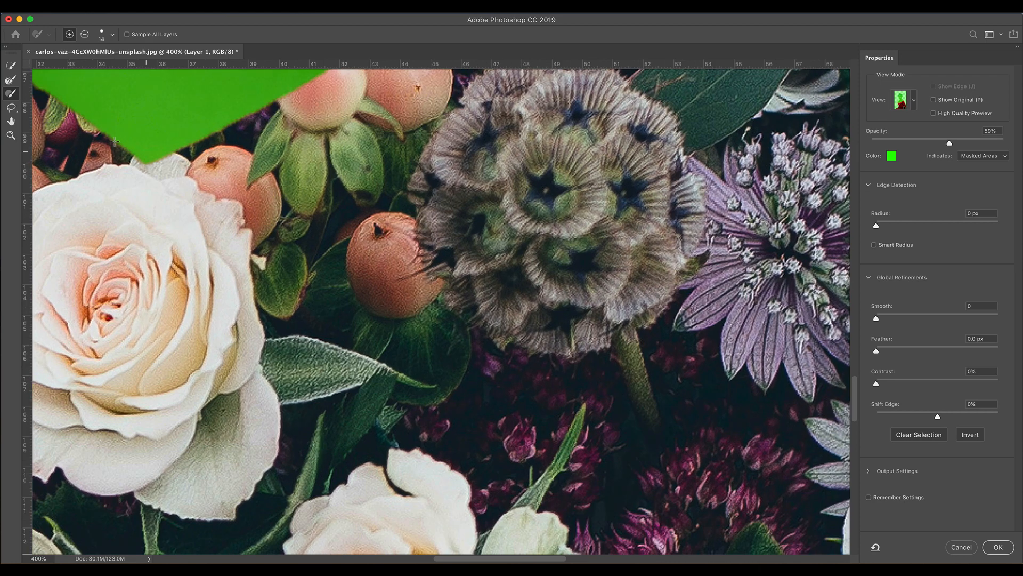
{"action": "left_click_drag", "start_coordinate": [118, 164], "coordinate": [435, 356]}
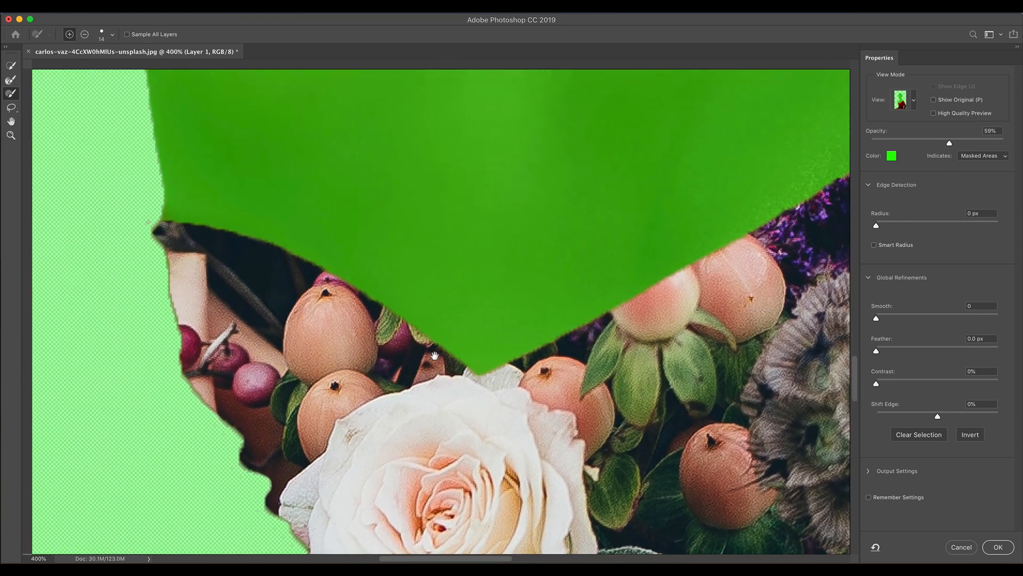
{"action": "key", "text": "super+r"}
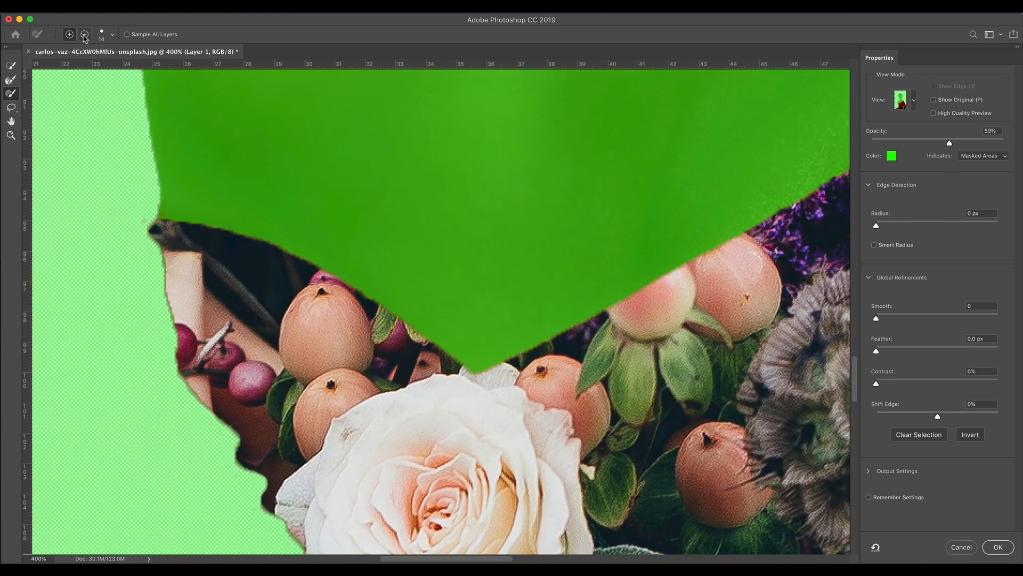
{"action": "left_click", "coordinate": [84, 35]}
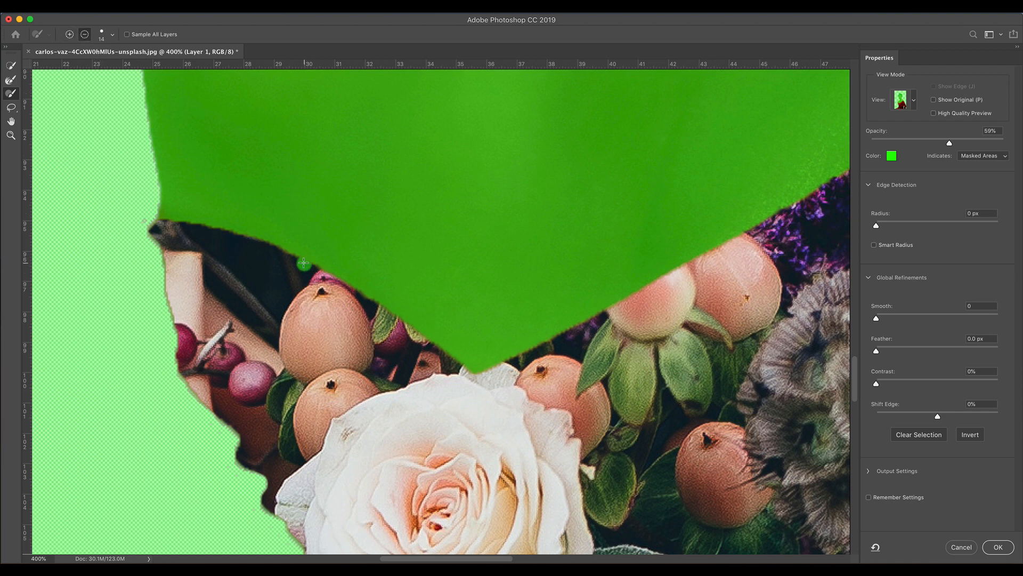
{"action": "left_click", "coordinate": [304, 263]}
{"action": "key", "text": "super+z"}
{"action": "left_click", "coordinate": [70, 34]}
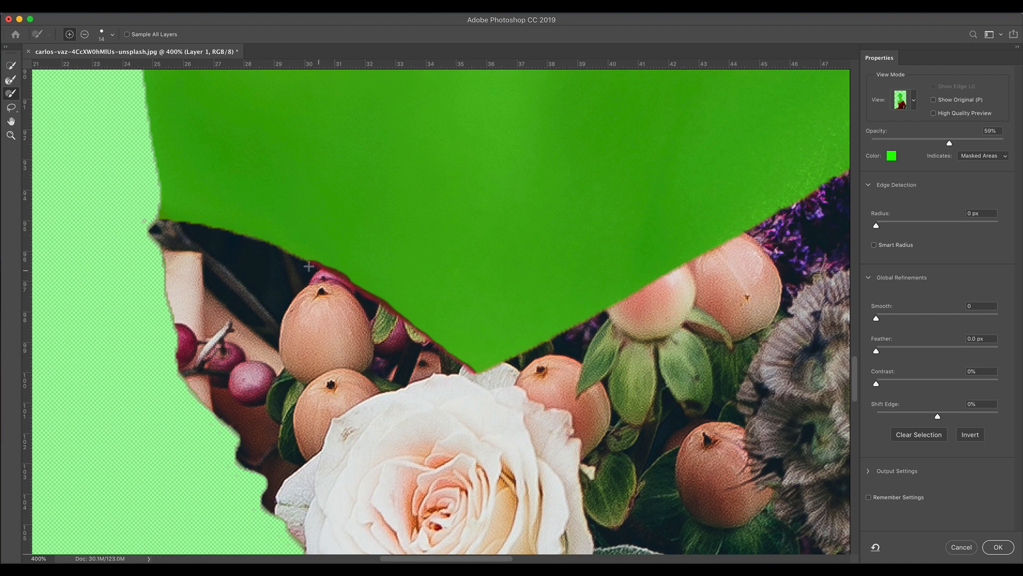
Extend the selection with the Brush tool along the short side of the neckline, from its outer corner to the V point
{"action": "mouse_move", "coordinate": [309, 266]}
{"action": "left_mouse_down"}
{"action": "mouse_move", "coordinate": [235, 233]}
{"action": "mouse_move", "coordinate": [149, 225]}
{"action": "left_mouse_up"}
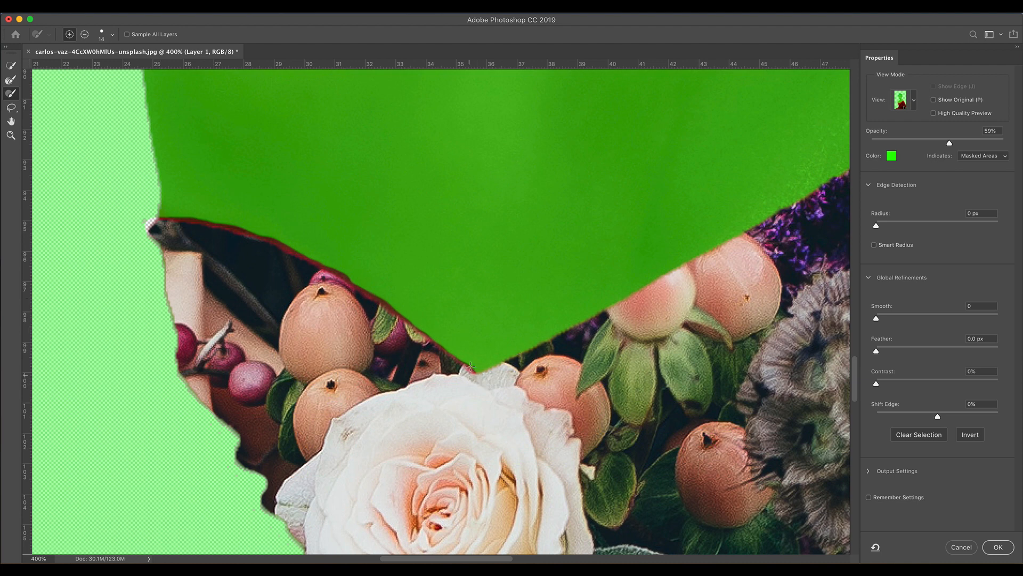
{"action": "left_click_drag", "start_coordinate": [491, 375], "coordinate": [431, 393]}
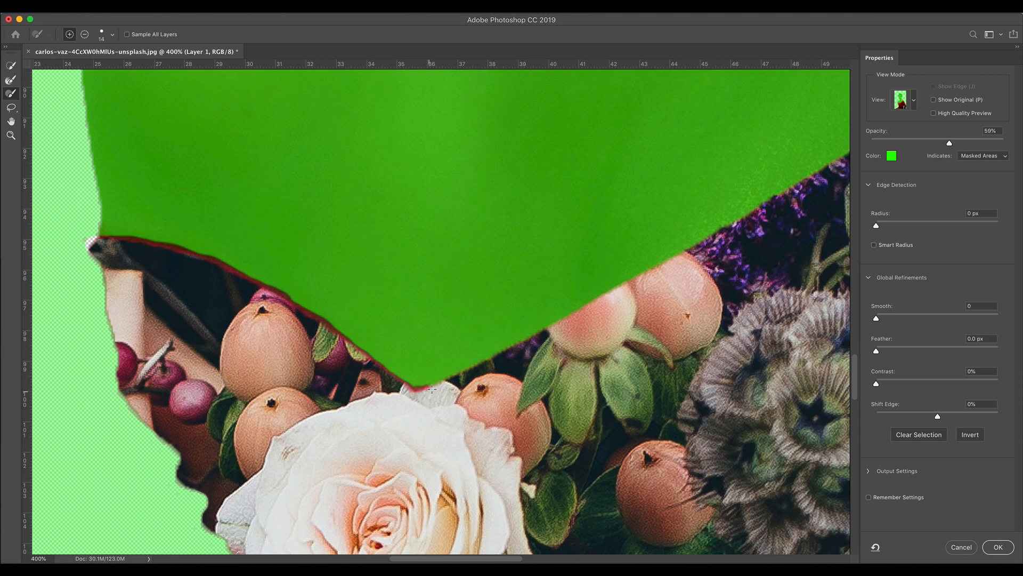
{"action": "mouse_move", "coordinate": [450, 380]}
{"action": "left_mouse_down"}
{"action": "mouse_move", "coordinate": [464, 372]}
{"action": "mouse_move", "coordinate": [423, 388]}
{"action": "mouse_move", "coordinate": [524, 346]}
{"action": "mouse_move", "coordinate": [585, 305]}
{"action": "mouse_move", "coordinate": [428, 384]}
{"action": "left_mouse_up"}
Brush the selection outward along the long diagonal neckline, from the V point up over the top of the sleeve
{"action": "mouse_move", "coordinate": [580, 321]}
{"action": "left_mouse_down"}
{"action": "mouse_move", "coordinate": [560, 345]}
{"action": "mouse_move", "coordinate": [407, 392]}
{"action": "mouse_move", "coordinate": [467, 332]}
{"action": "mouse_move", "coordinate": [330, 405]}
{"action": "left_mouse_up"}
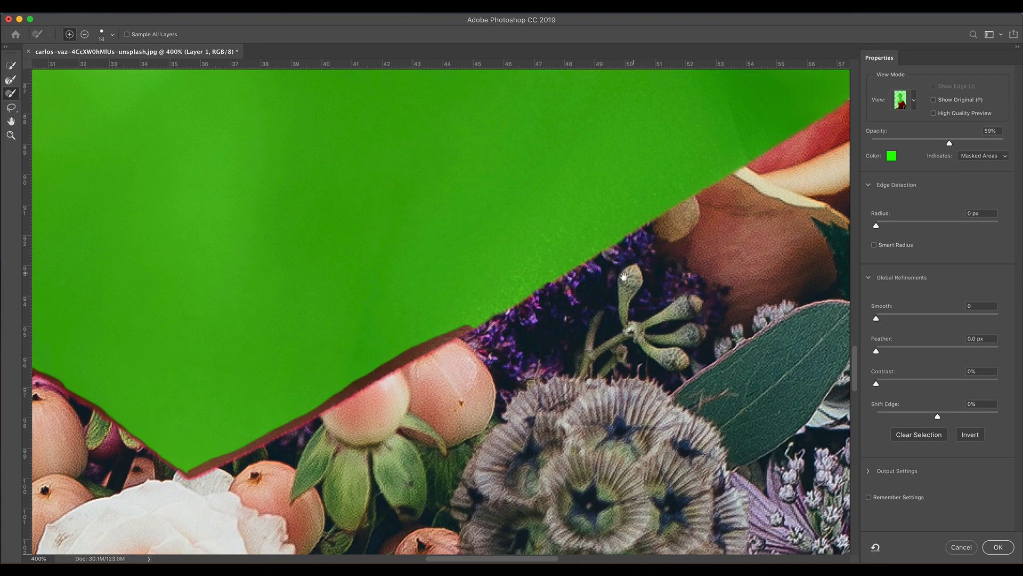
{"action": "left_click_drag", "start_coordinate": [624, 276], "coordinate": [495, 346]}
{"action": "mouse_move", "coordinate": [585, 246]}
{"action": "left_mouse_down"}
{"action": "mouse_move", "coordinate": [323, 404]}
{"action": "mouse_move", "coordinate": [364, 379]}
{"action": "left_mouse_up"}
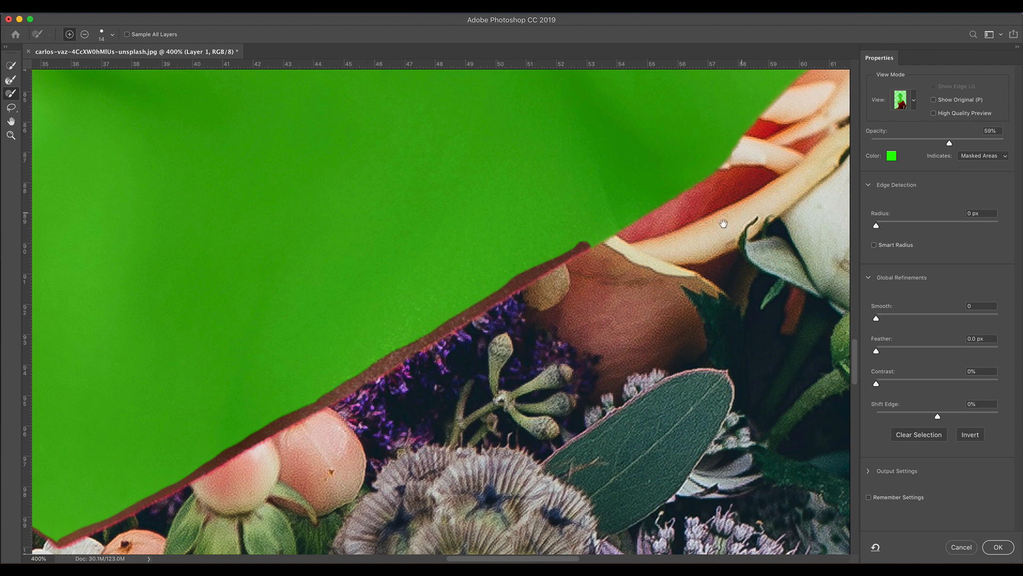
{"action": "left_click_drag", "start_coordinate": [723, 223], "coordinate": [508, 353]}
{"action": "mouse_move", "coordinate": [721, 128]}
{"action": "left_mouse_down"}
{"action": "mouse_move", "coordinate": [614, 183]}
{"action": "mouse_move", "coordinate": [541, 242]}
{"action": "mouse_move", "coordinate": [501, 294]}
{"action": "mouse_move", "coordinate": [359, 387]}
{"action": "left_mouse_up"}
{"action": "left_click_drag", "start_coordinate": [673, 231], "coordinate": [394, 397]}
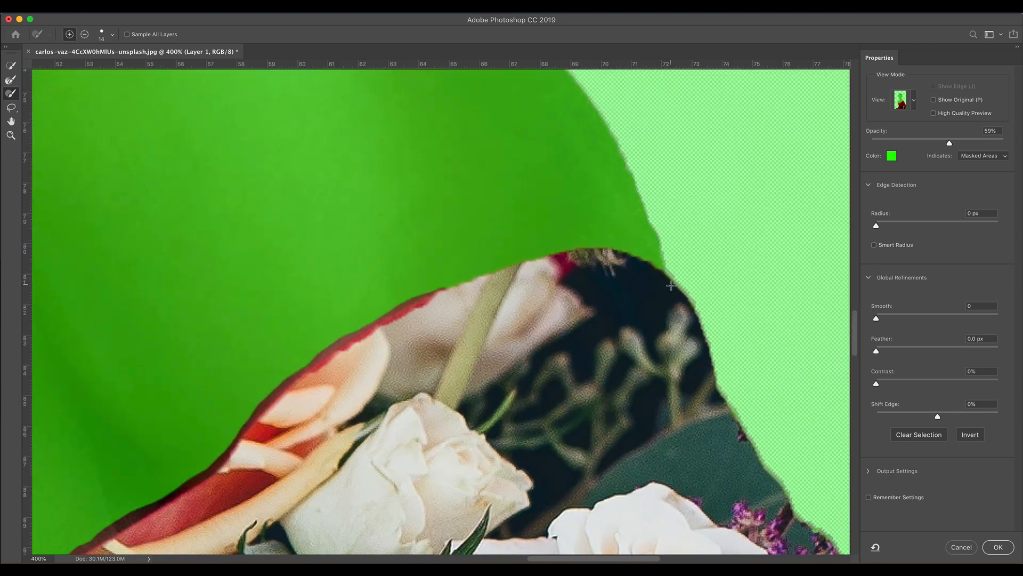
{"action": "mouse_move", "coordinate": [671, 274]}
{"action": "left_mouse_down"}
{"action": "mouse_move", "coordinate": [618, 255]}
{"action": "mouse_move", "coordinate": [519, 253]}
{"action": "mouse_move", "coordinate": [375, 321]}
{"action": "left_mouse_up"}
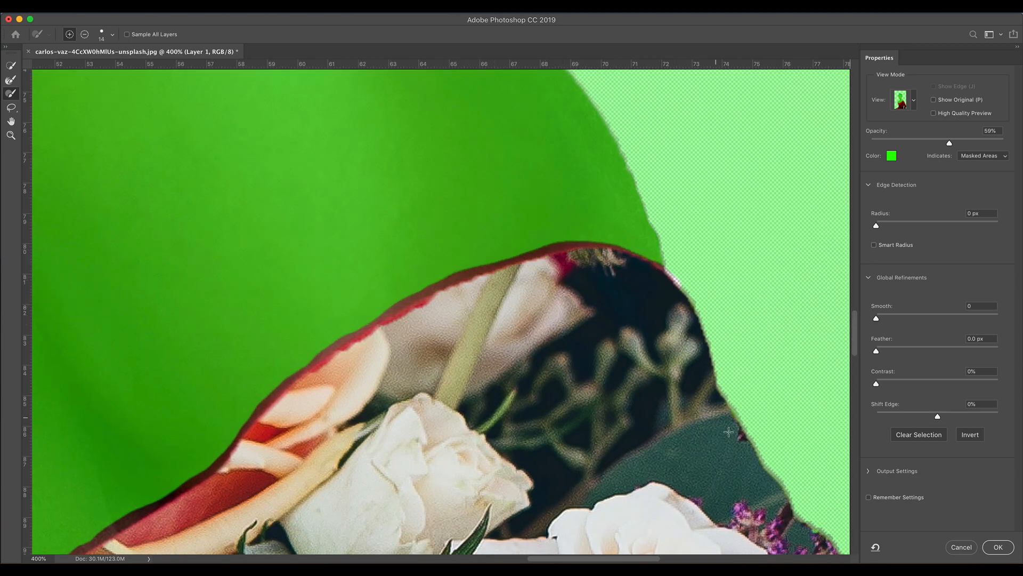
Refine the selection along the upper outer sleeve edge beside the white roses, adding and subtracting with the brush
{"action": "left_click_drag", "start_coordinate": [728, 432], "coordinate": [613, 326]}
{"action": "mouse_move", "coordinate": [725, 469]}
{"action": "left_mouse_down"}
{"action": "mouse_move", "coordinate": [718, 447]}
{"action": "mouse_move", "coordinate": [637, 351]}
{"action": "mouse_move", "coordinate": [641, 369]}
{"action": "mouse_move", "coordinate": [638, 341]}
{"action": "mouse_move", "coordinate": [602, 292]}
{"action": "mouse_move", "coordinate": [598, 267]}
{"action": "left_mouse_up"}
{"action": "left_click", "coordinate": [84, 37]}
{"action": "left_click_drag", "start_coordinate": [670, 377], "coordinate": [626, 313]}
{"action": "left_click", "coordinate": [70, 35]}
{"action": "left_click_drag", "start_coordinate": [634, 349], "coordinate": [623, 332]}
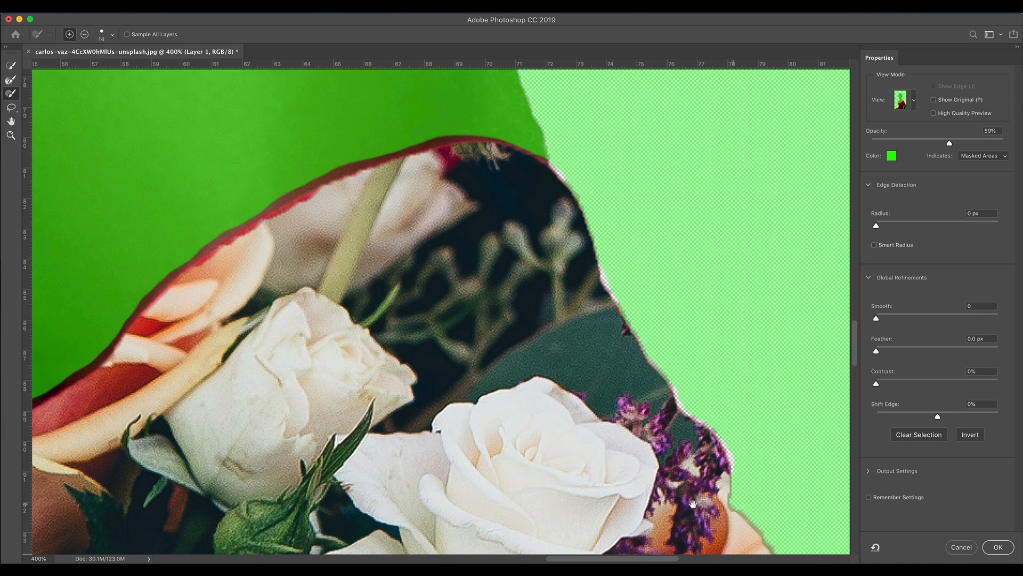
Refine the outer sleeve edge farther down, beside the purple blossoms and peach petals
{"action": "scroll", "coordinate": [600, 402], "scroll_direction": "down", "scroll_amount": 5}
{"action": "scroll", "coordinate": [600, 402], "scroll_direction": "right", "scroll_amount": 4}
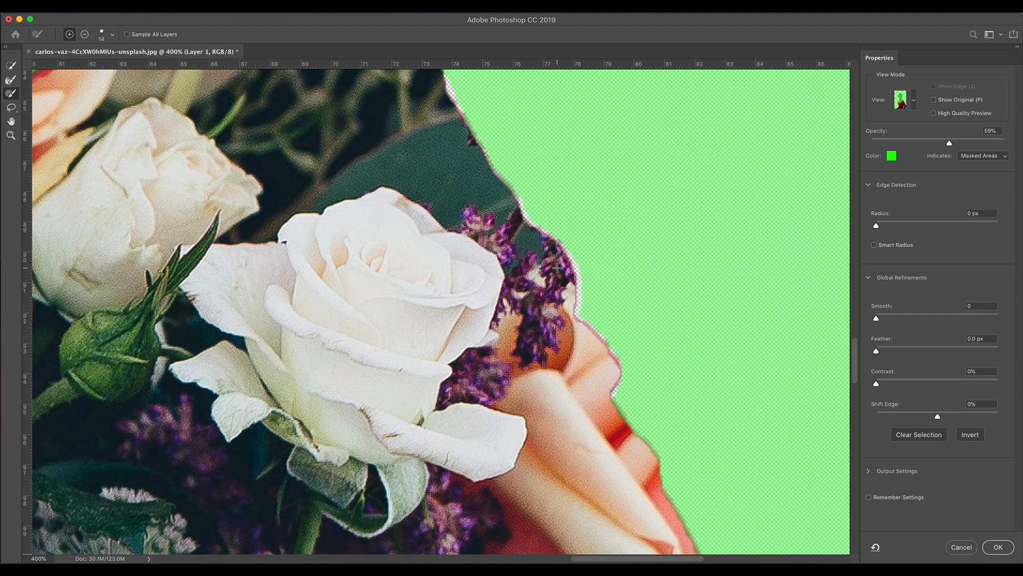
{"action": "scroll", "coordinate": [572, 317], "scroll_direction": "down", "scroll_amount": 3}
{"action": "scroll", "coordinate": [571, 316], "scroll_direction": "right", "scroll_amount": 3}
{"action": "scroll", "coordinate": [565, 380], "scroll_direction": "down", "scroll_amount": 4}
{"action": "scroll", "coordinate": [564, 380], "scroll_direction": "right", "scroll_amount": 5}
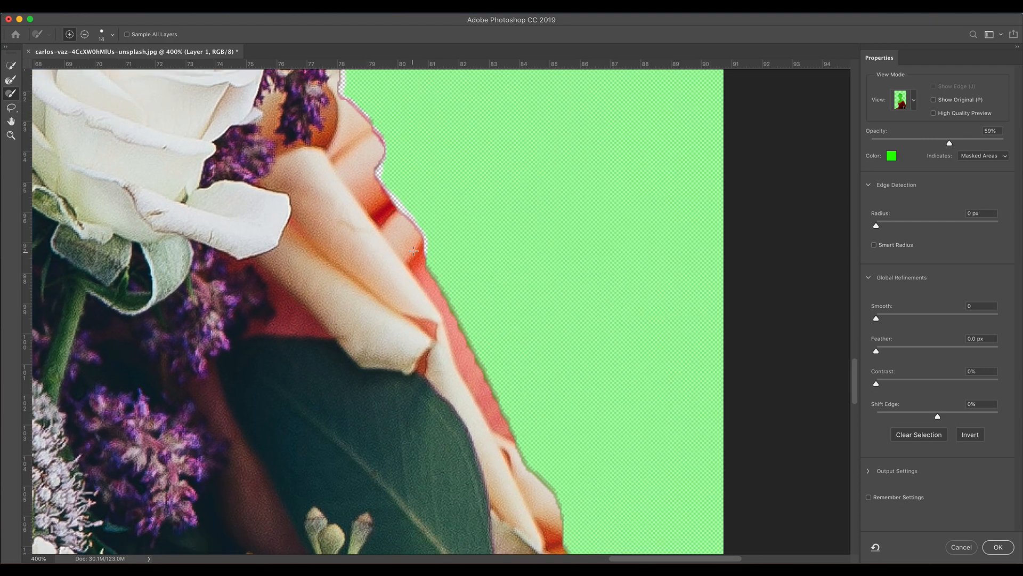
{"action": "left_click", "coordinate": [84, 34]}
{"action": "mouse_move", "coordinate": [488, 361]}
{"action": "left_mouse_down"}
{"action": "mouse_move", "coordinate": [473, 334]}
{"action": "mouse_move", "coordinate": [481, 376]}
{"action": "mouse_move", "coordinate": [556, 493]}
{"action": "left_mouse_up"}
Refine the sleeve edge down past the eucalyptus buds, subtracting the excess selection near the canvas edge
{"action": "left_click", "coordinate": [70, 36]}
{"action": "left_click", "coordinate": [85, 35]}
{"action": "mouse_move", "coordinate": [534, 410]}
{"action": "left_mouse_down"}
{"action": "mouse_move", "coordinate": [393, 278]}
{"action": "mouse_move", "coordinate": [416, 350]}
{"action": "left_mouse_up"}
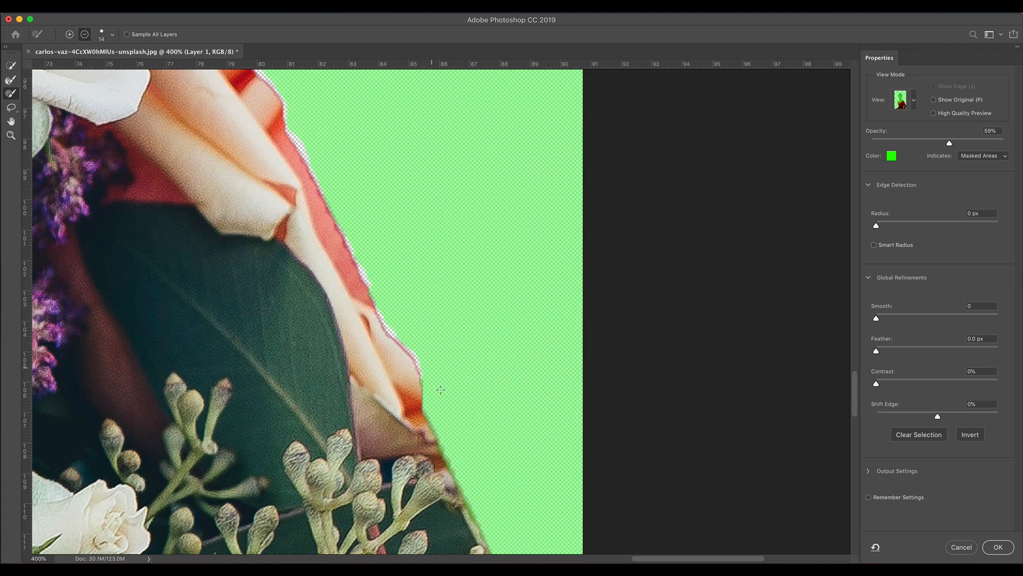
{"action": "mouse_move", "coordinate": [440, 388]}
{"action": "left_mouse_down"}
{"action": "mouse_move", "coordinate": [300, 212]}
{"action": "mouse_move", "coordinate": [294, 271]}
{"action": "mouse_move", "coordinate": [414, 524]}
{"action": "left_mouse_up"}
{"action": "left_click", "coordinate": [70, 35]}
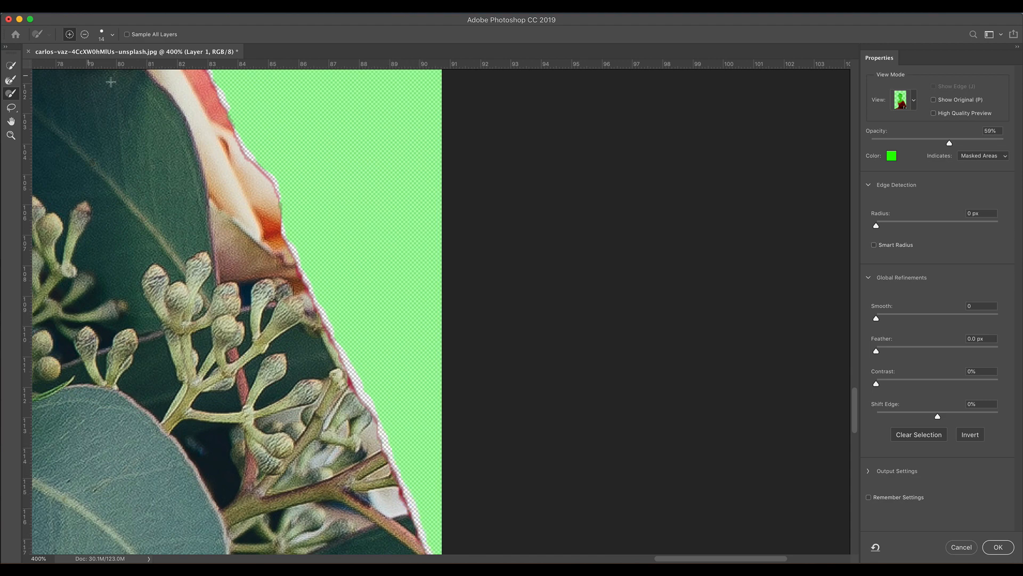
{"action": "left_click", "coordinate": [84, 34]}
{"action": "left_click_drag", "start_coordinate": [408, 480], "coordinate": [433, 533]}
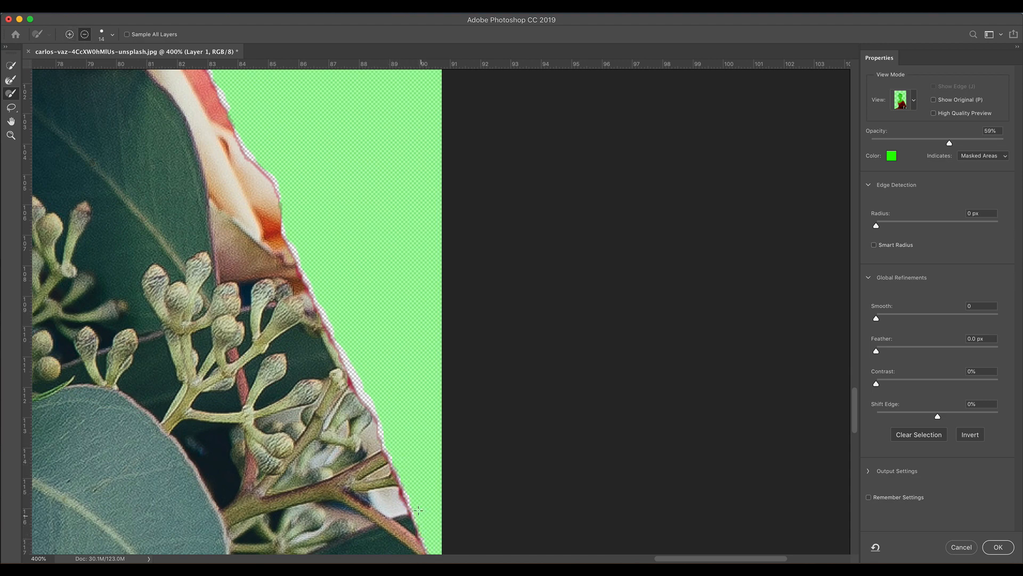
{"action": "left_click_drag", "start_coordinate": [347, 348], "coordinate": [374, 403]}
Examine the selection around the arm gap, lower dress and waist edge with the overlay opacity set to 65%
{"action": "mouse_move", "coordinate": [139, 483]}
{"action": "left_mouse_down"}
{"action": "mouse_move", "coordinate": [306, 200]}
{"action": "mouse_move", "coordinate": [267, 101]}
{"action": "left_mouse_up"}
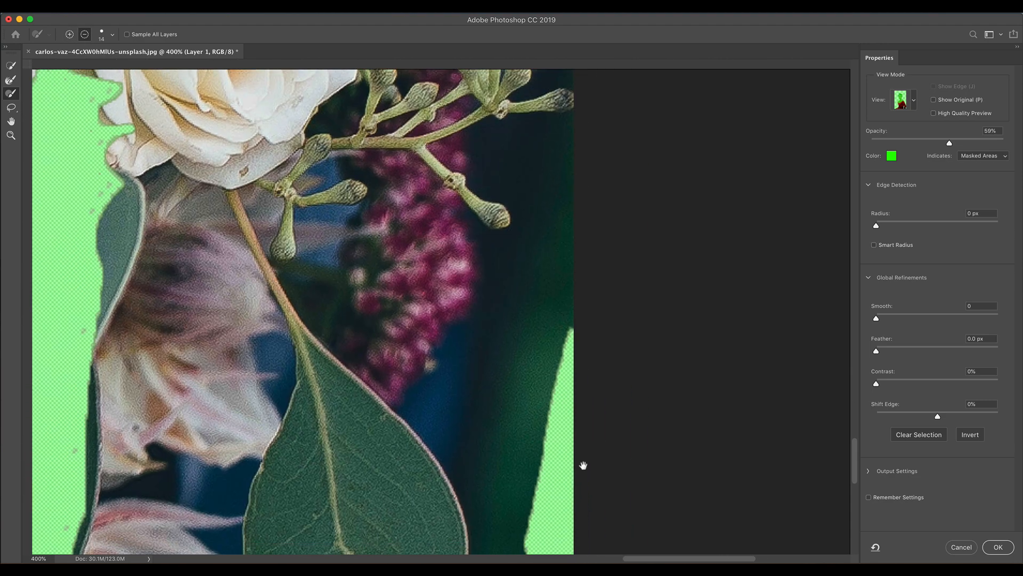
{"action": "left_click_drag", "start_coordinate": [584, 465], "coordinate": [663, 327]}
{"action": "left_click_drag", "start_coordinate": [512, 533], "coordinate": [665, 425]}
{"action": "mouse_move", "coordinate": [341, 269]}
{"action": "left_mouse_down"}
{"action": "mouse_move", "coordinate": [354, 298]}
{"action": "mouse_move", "coordinate": [373, 306]}
{"action": "left_mouse_up"}
{"action": "key", "text": "super+minus"}
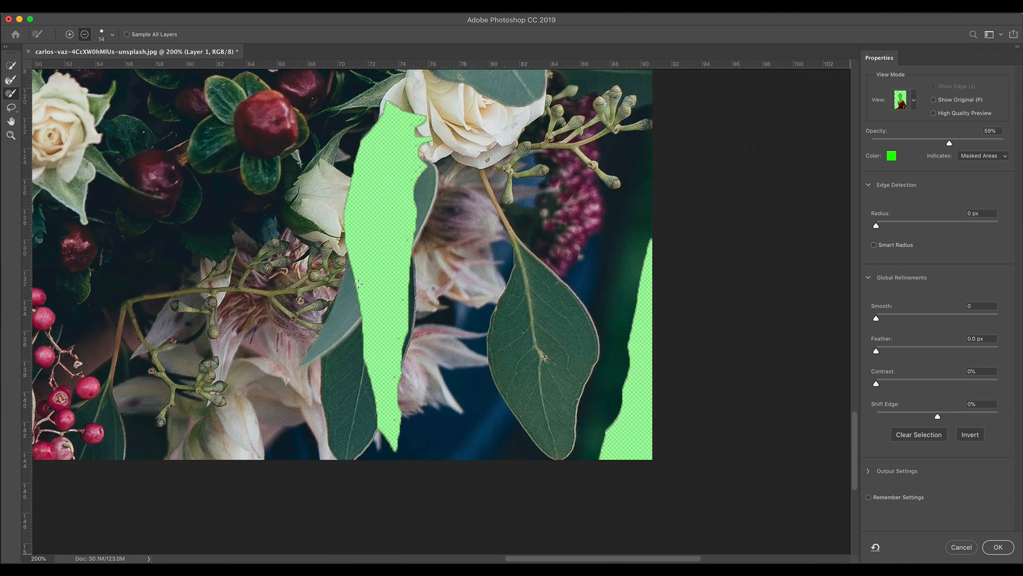
{"action": "mouse_move", "coordinate": [949, 144]}
{"action": "left_mouse_down"}
{"action": "mouse_move", "coordinate": [1005, 144]}
{"action": "mouse_move", "coordinate": [956, 143]}
{"action": "left_mouse_up"}
{"action": "left_click_drag", "start_coordinate": [198, 354], "coordinate": [554, 366]}
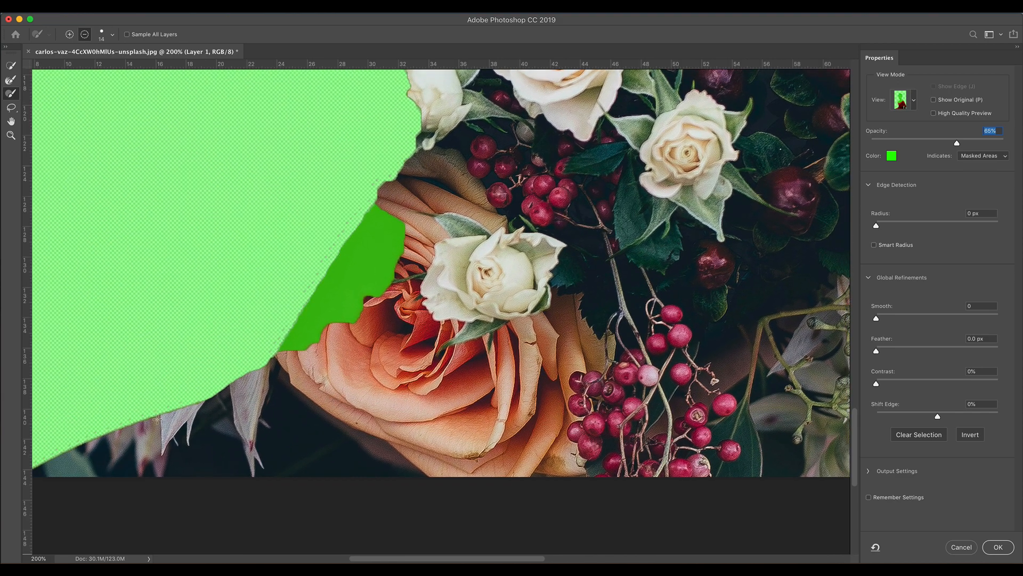
{"action": "left_click_drag", "start_coordinate": [364, 311], "coordinate": [309, 445]}
{"action": "left_click_drag", "start_coordinate": [363, 233], "coordinate": [317, 396]}
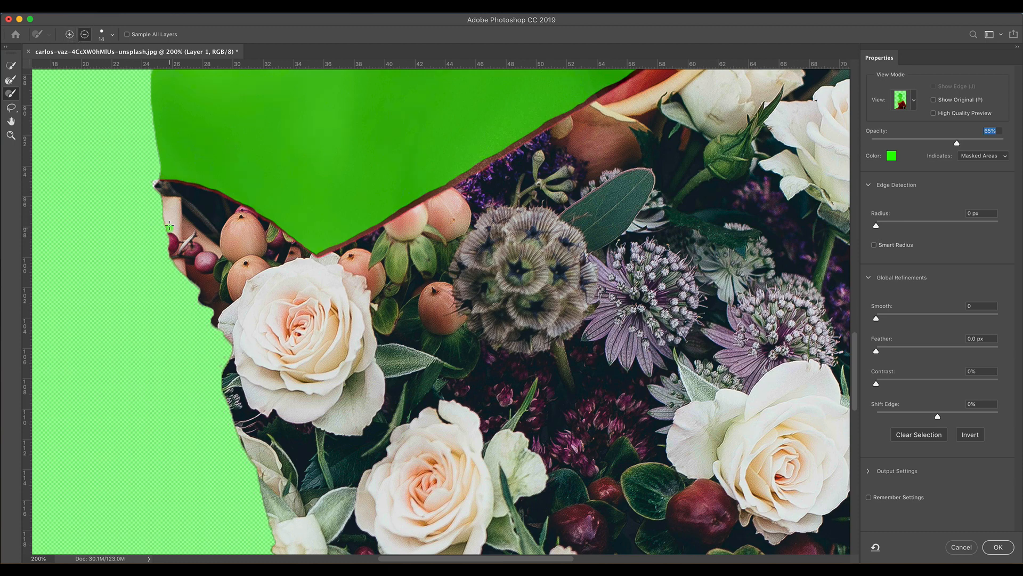
Preview the whole dress cutout at 100% overlay opacity, and return the overlay to 56%
{"action": "left_click", "coordinate": [69, 34]}
{"action": "key", "text": "super+minus"}
{"action": "key", "text": "super+minus"}
{"action": "key", "text": "super+minus"}
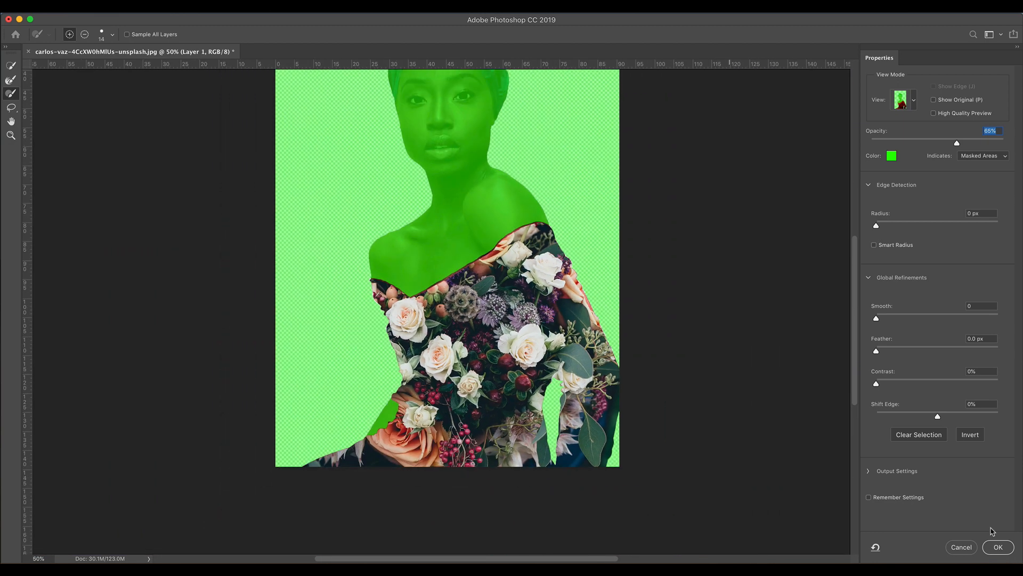
{"action": "left_click_drag", "start_coordinate": [959, 146], "coordinate": [1012, 149]}
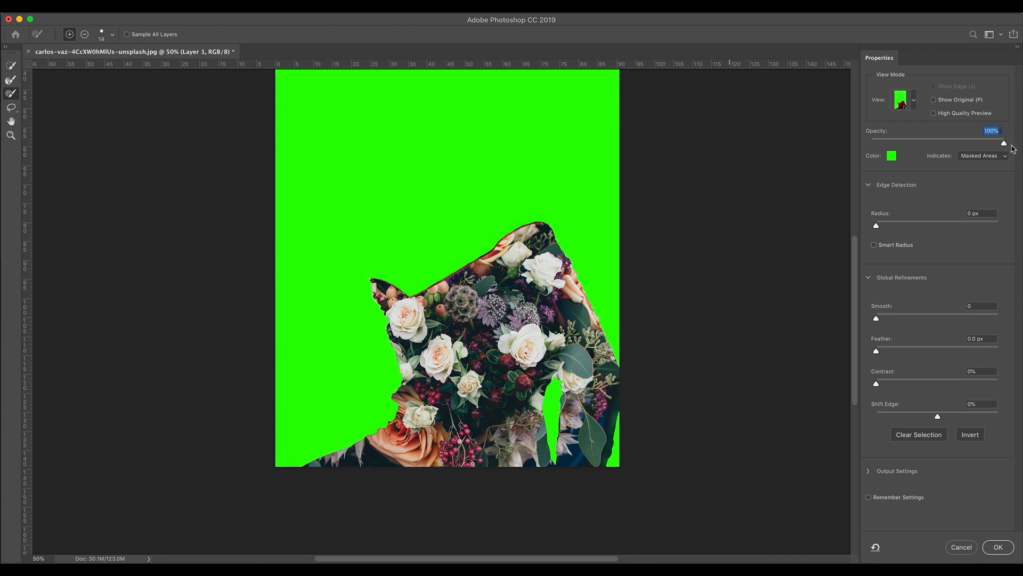
{"action": "left_click_drag", "start_coordinate": [1004, 144], "coordinate": [946, 144]}
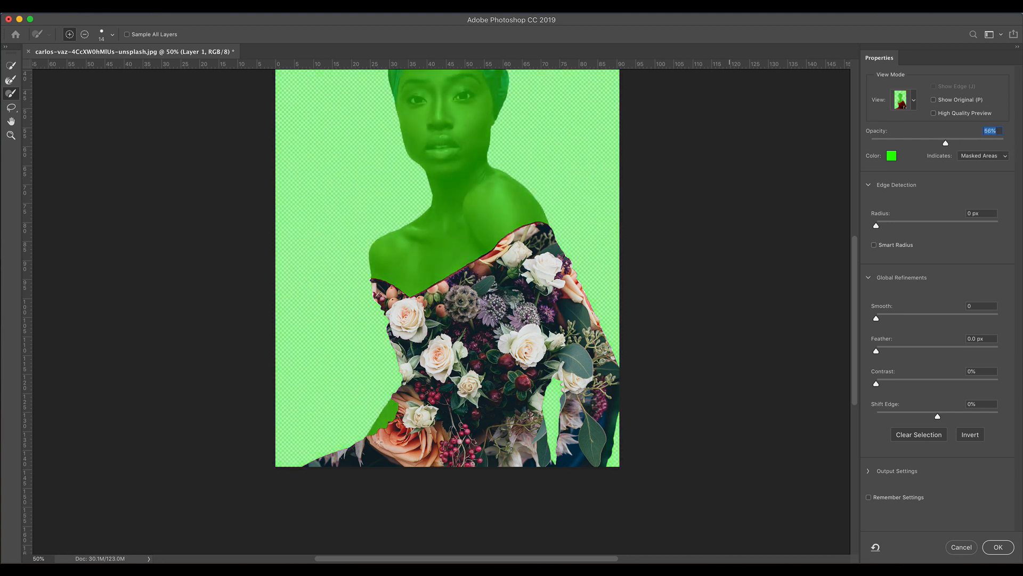
Set the overlay opacity to 84% and brush the selection outward along the large peach rose's lower edge beside the exposed arm
{"action": "key", "text": "super+plus"}
{"action": "key", "text": "super+plus"}
{"action": "key", "text": "super+plus"}
{"action": "key", "text": "super+plus"}
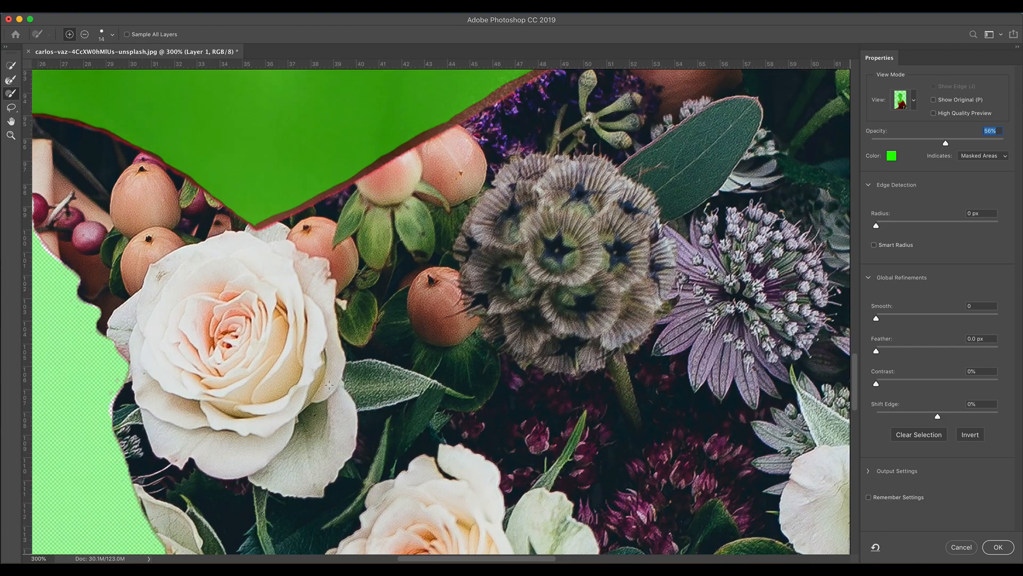
{"action": "left_click_drag", "start_coordinate": [253, 417], "coordinate": [405, 224]}
{"action": "left_click_drag", "start_coordinate": [311, 425], "coordinate": [371, 346]}
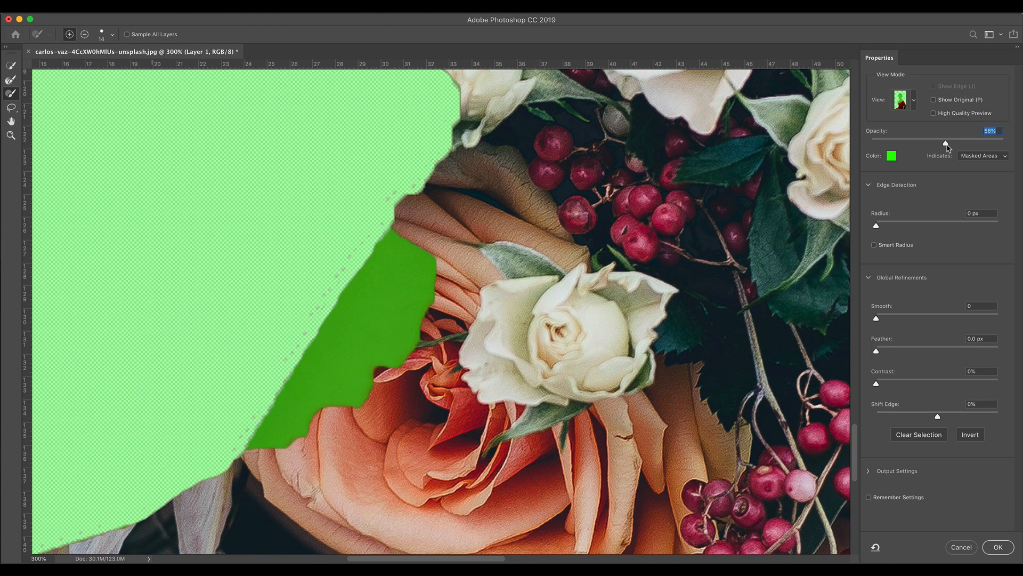
{"action": "left_click_drag", "start_coordinate": [947, 146], "coordinate": [983, 143]}
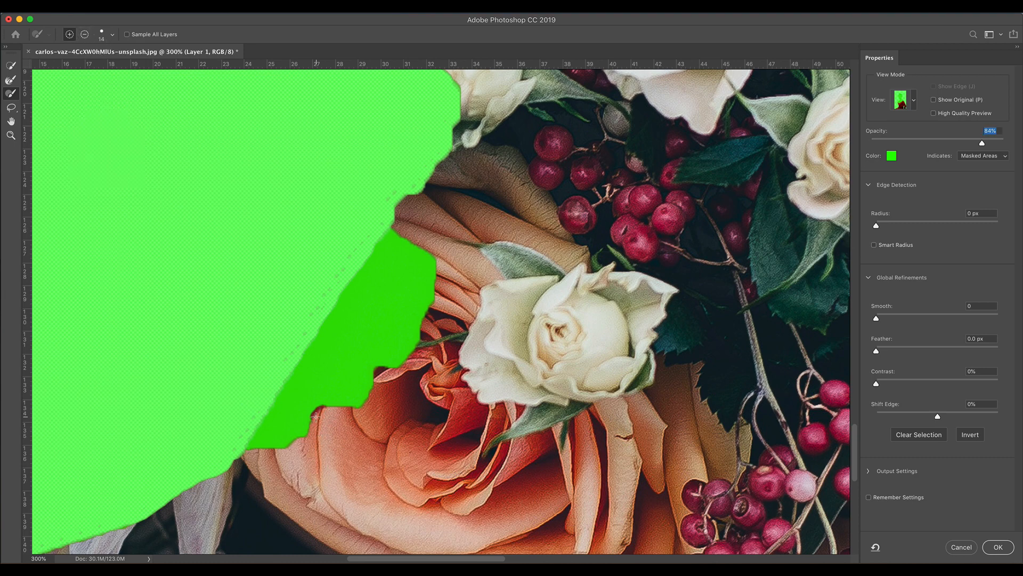
{"action": "left_click_drag", "start_coordinate": [312, 426], "coordinate": [243, 454]}
{"action": "mouse_move", "coordinate": [381, 371]}
{"action": "left_mouse_down"}
{"action": "mouse_move", "coordinate": [360, 406]}
{"action": "mouse_move", "coordinate": [328, 409]}
{"action": "left_mouse_up"}
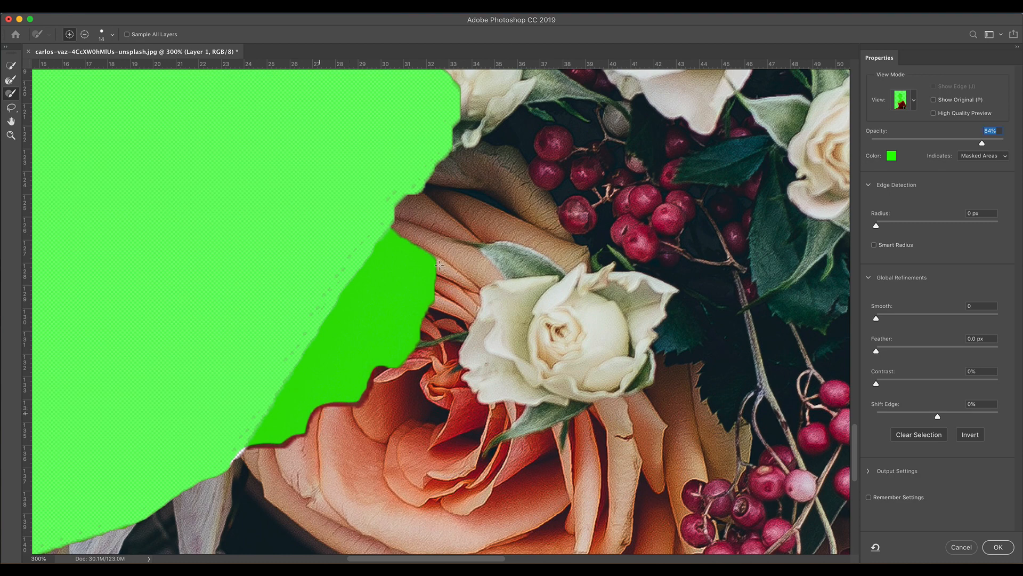
Extend the selection up the remaining dress edge beside the exposed arm to the waist, and widen the brushed border
{"action": "mouse_move", "coordinate": [435, 304]}
{"action": "left_mouse_down"}
{"action": "mouse_move", "coordinate": [410, 354]}
{"action": "mouse_move", "coordinate": [372, 381]}
{"action": "left_mouse_up"}
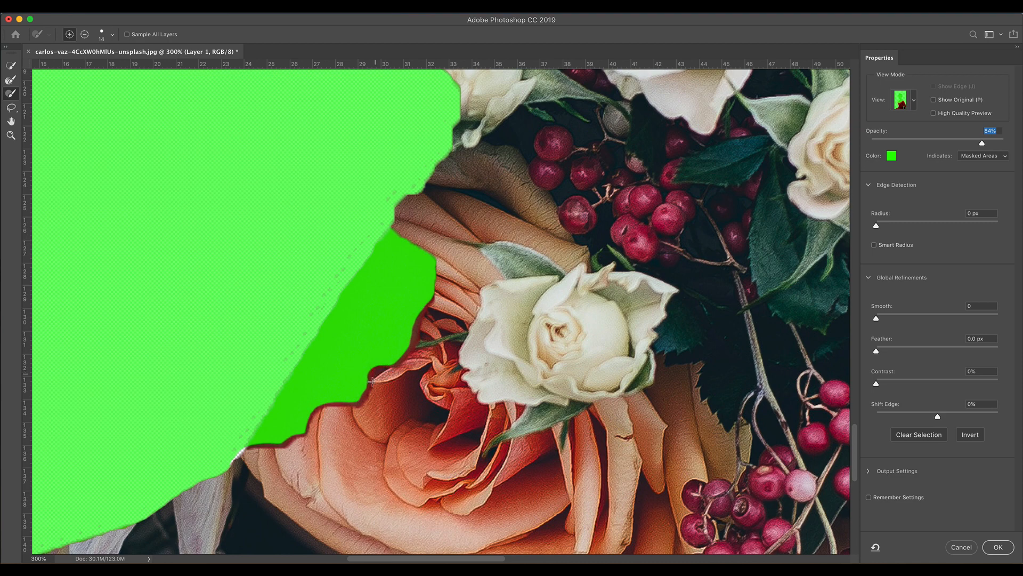
{"action": "mouse_move", "coordinate": [396, 230]}
{"action": "left_mouse_down"}
{"action": "mouse_move", "coordinate": [434, 259]}
{"action": "mouse_move", "coordinate": [433, 306]}
{"action": "left_mouse_up"}
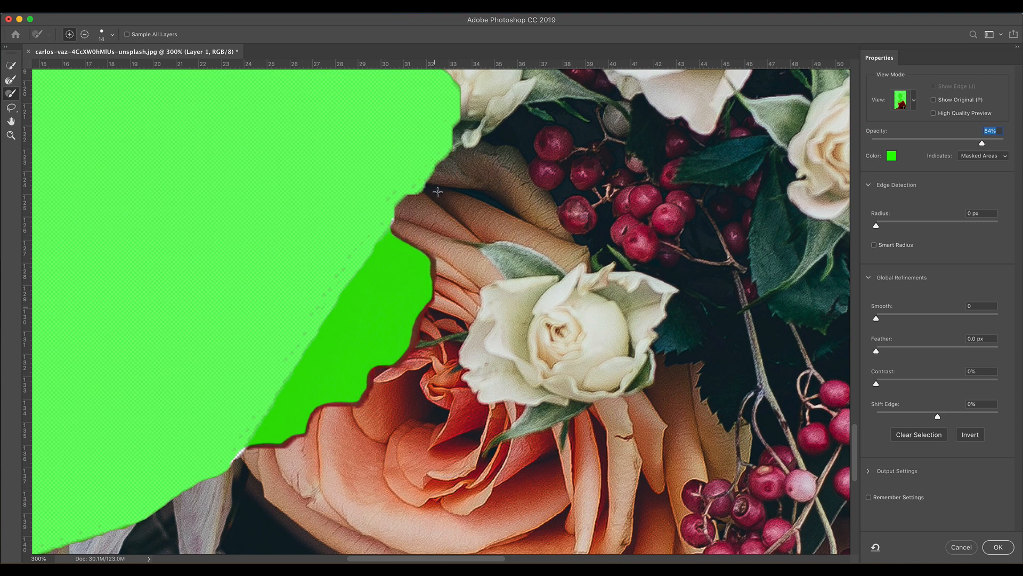
{"action": "left_click_drag", "start_coordinate": [419, 196], "coordinate": [395, 225]}
{"action": "mouse_move", "coordinate": [437, 286]}
{"action": "left_mouse_down"}
{"action": "mouse_move", "coordinate": [410, 348]}
{"action": "mouse_move", "coordinate": [355, 399]}
{"action": "mouse_move", "coordinate": [314, 411]}
{"action": "mouse_move", "coordinate": [288, 437]}
{"action": "mouse_move", "coordinate": [231, 449]}
{"action": "left_mouse_up"}
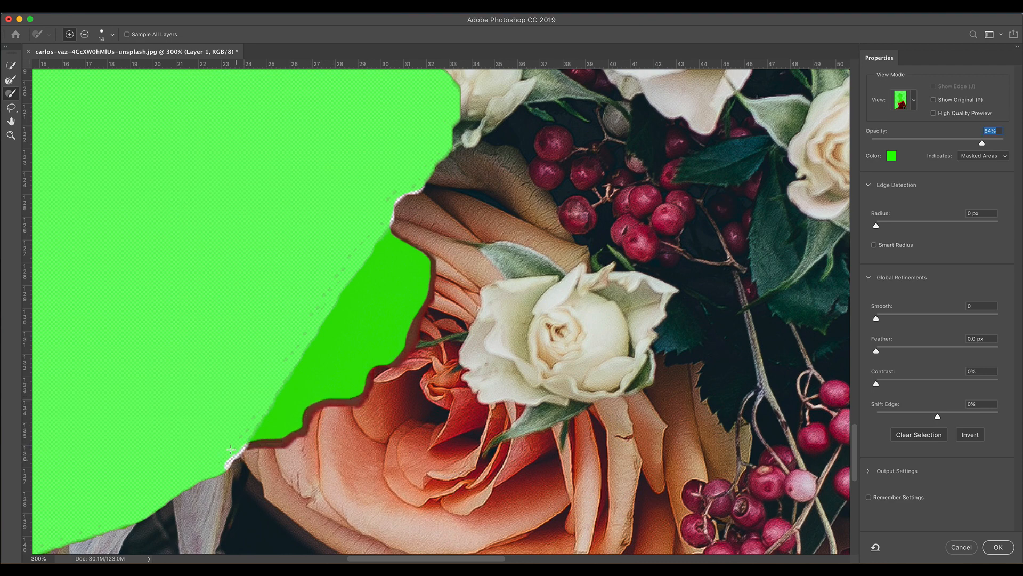
Check the full dress cutout at 100% overlay opacity and apply the Select and Mask refinement
{"action": "key", "text": "super+minus"}
{"action": "key", "text": "super+minus"}
{"action": "key", "text": "super+minus"}
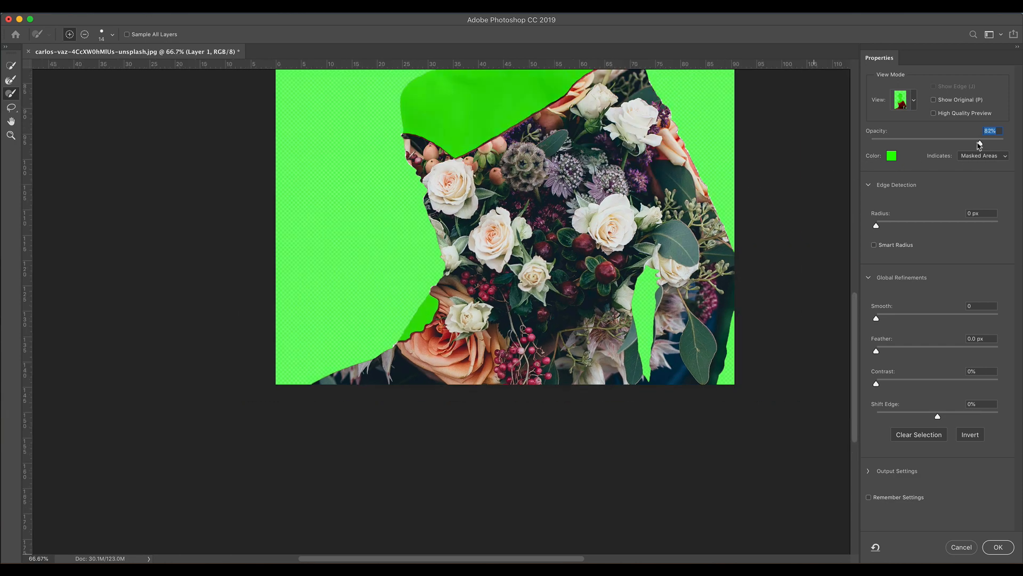
{"action": "left_click_drag", "start_coordinate": [979, 144], "coordinate": [1013, 147]}
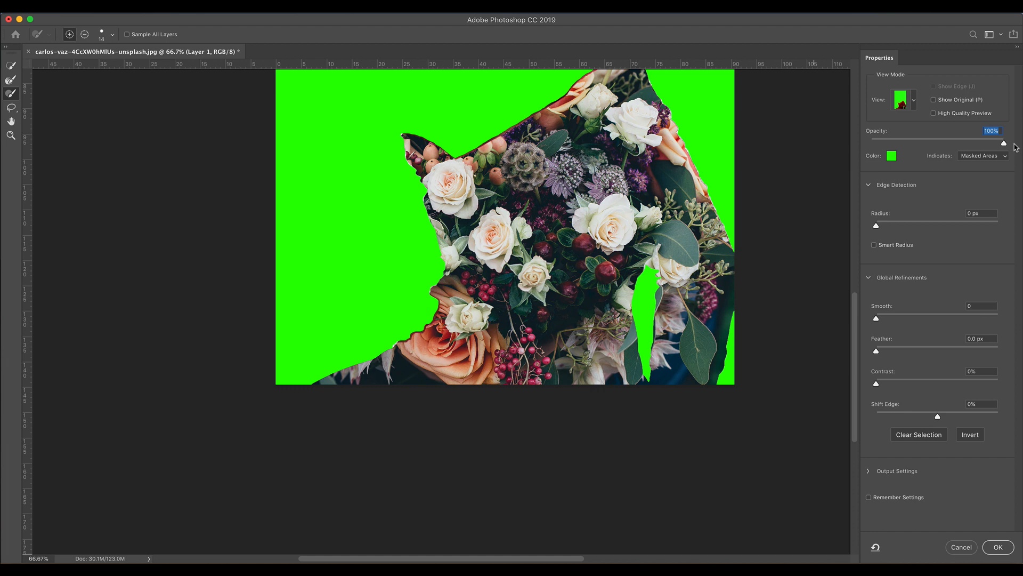
{"action": "left_click_drag", "start_coordinate": [633, 186], "coordinate": [565, 283]}
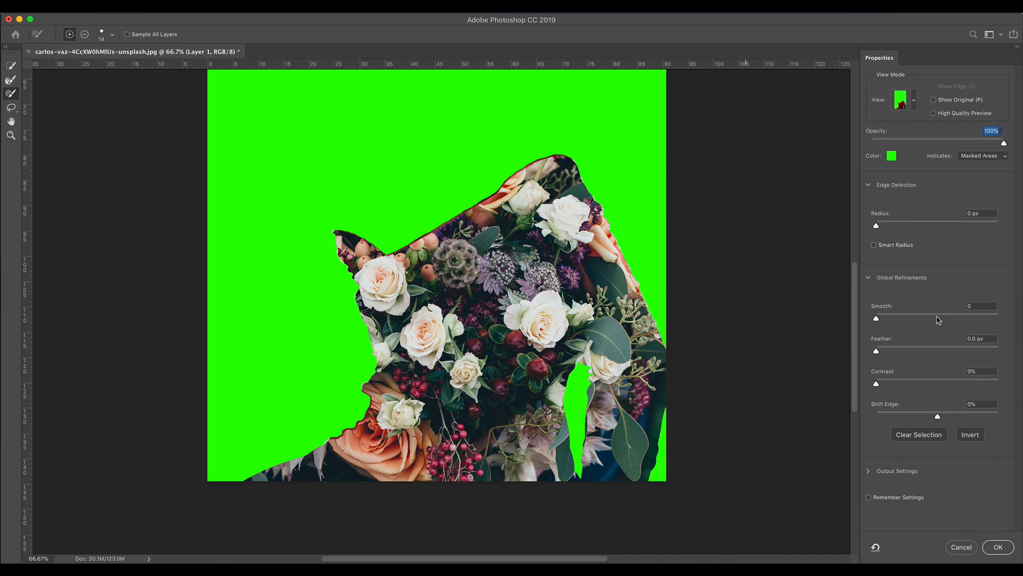
{"action": "mouse_move", "coordinate": [1003, 144]}
{"action": "left_mouse_down"}
{"action": "mouse_move", "coordinate": [939, 153]}
{"action": "mouse_move", "coordinate": [1019, 151]}
{"action": "left_mouse_up"}
{"action": "left_click", "coordinate": [998, 548]}
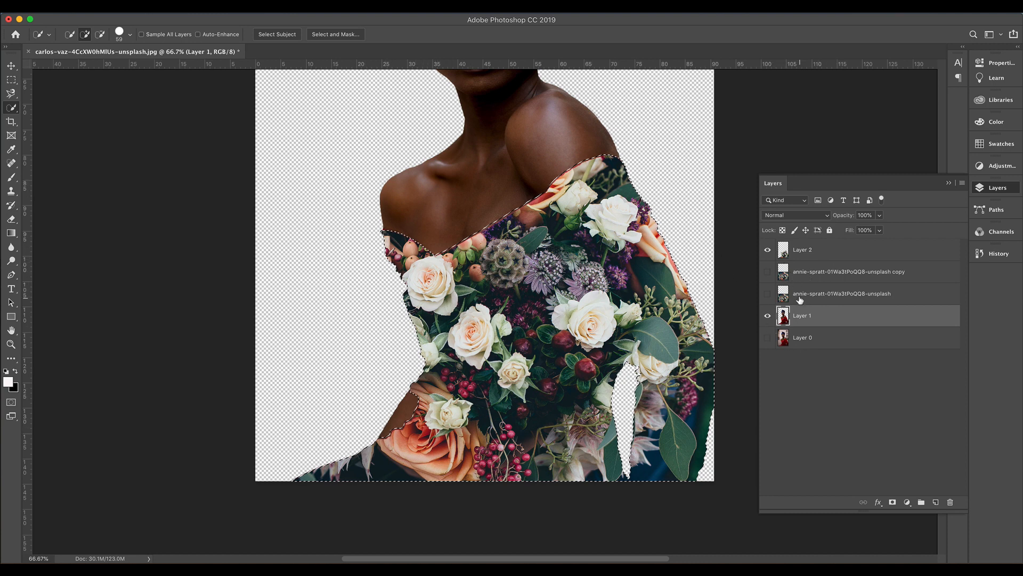
Copy the dress-shaped selection from the flower photo's copy layer onto a new layer, and hide the flower copy layer
{"action": "left_click", "coordinate": [809, 275]}
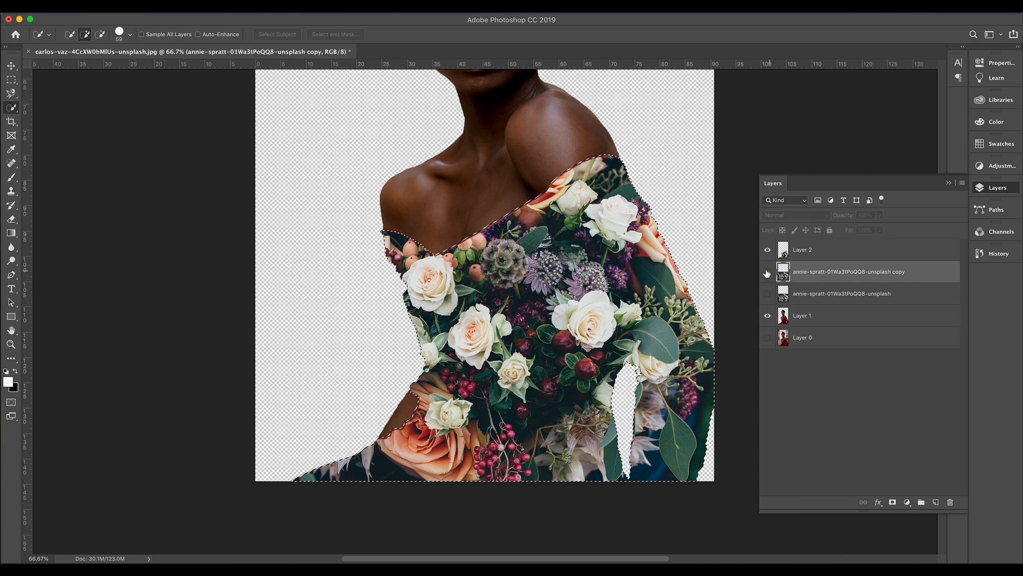
{"action": "left_click", "coordinate": [768, 271]}
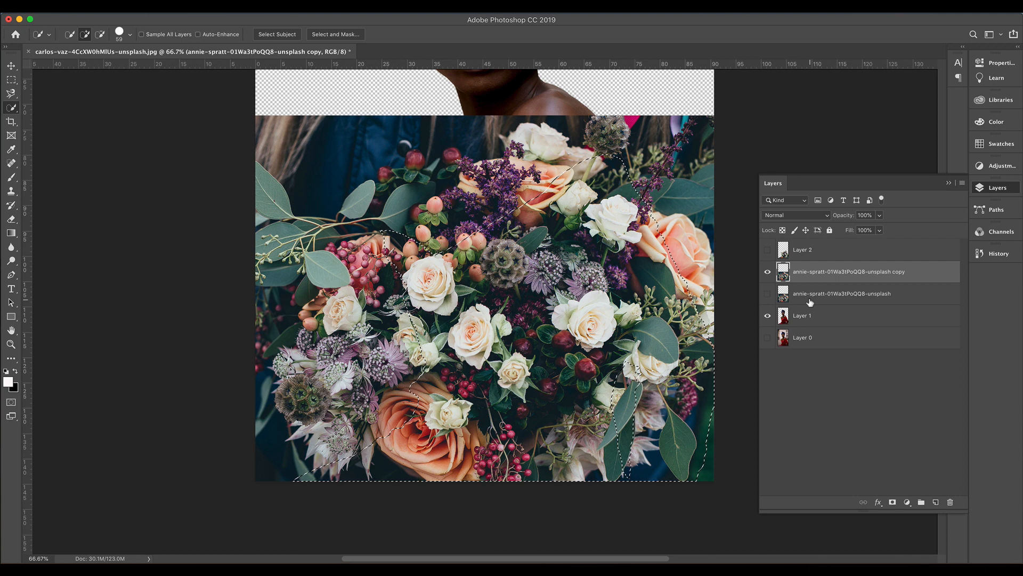
{"action": "key", "text": "ctrl+j"}
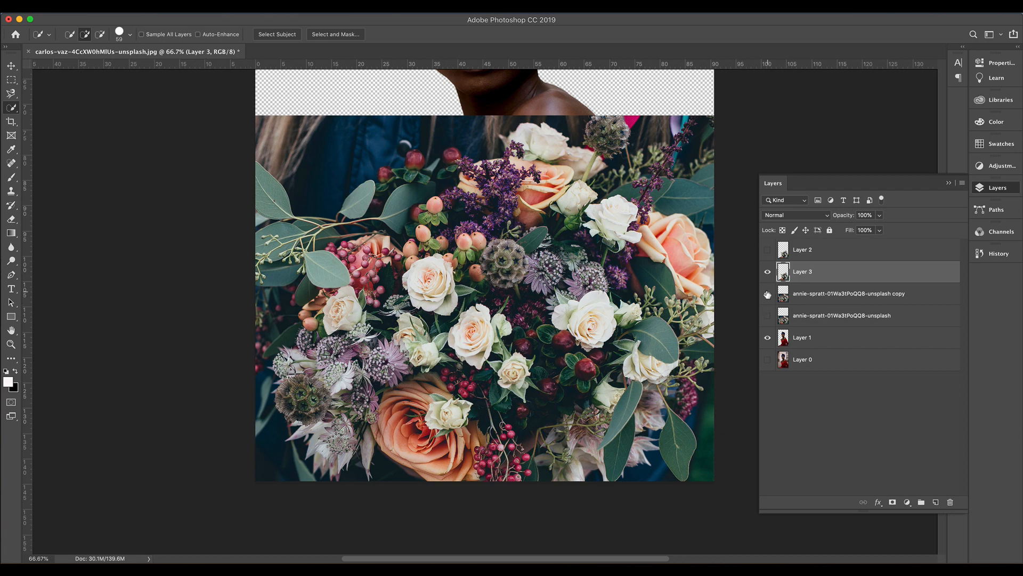
{"action": "left_click", "coordinate": [767, 294]}
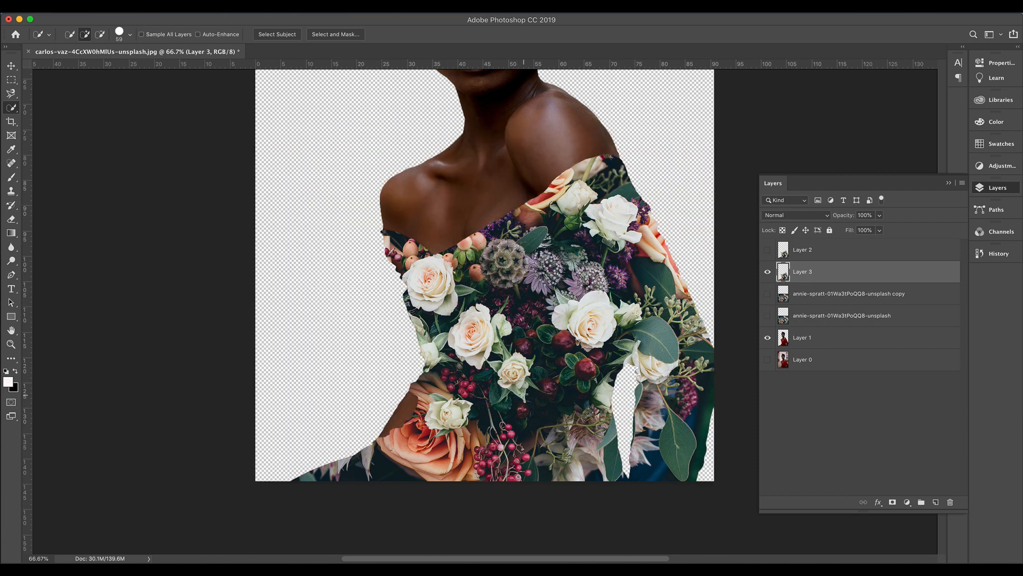
Delete Layer 2, the older floral dress cutout
{"action": "key", "text": "super+minus"}
{"action": "key", "text": "super+minus"}
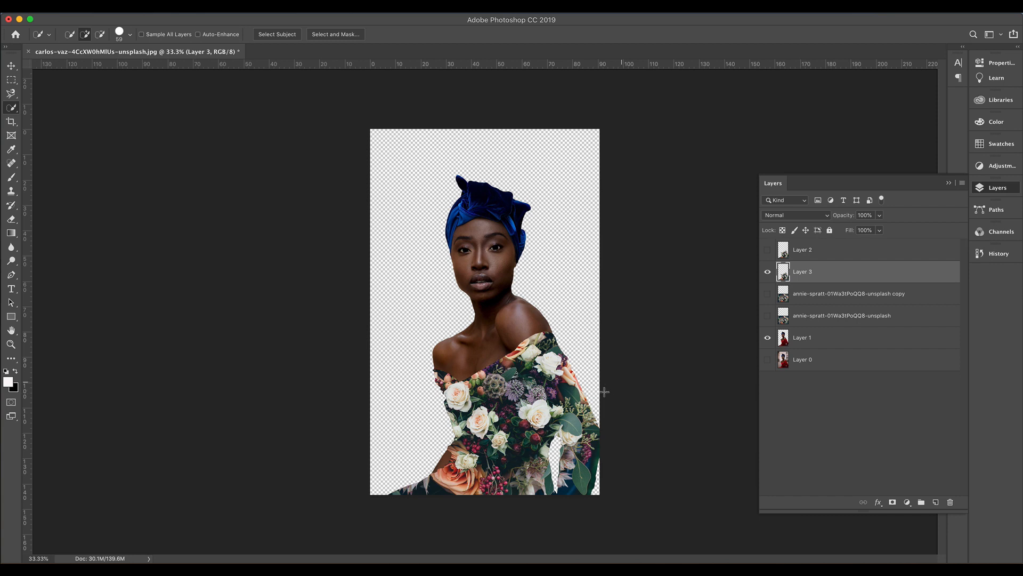
{"action": "left_click", "coordinate": [803, 250]}
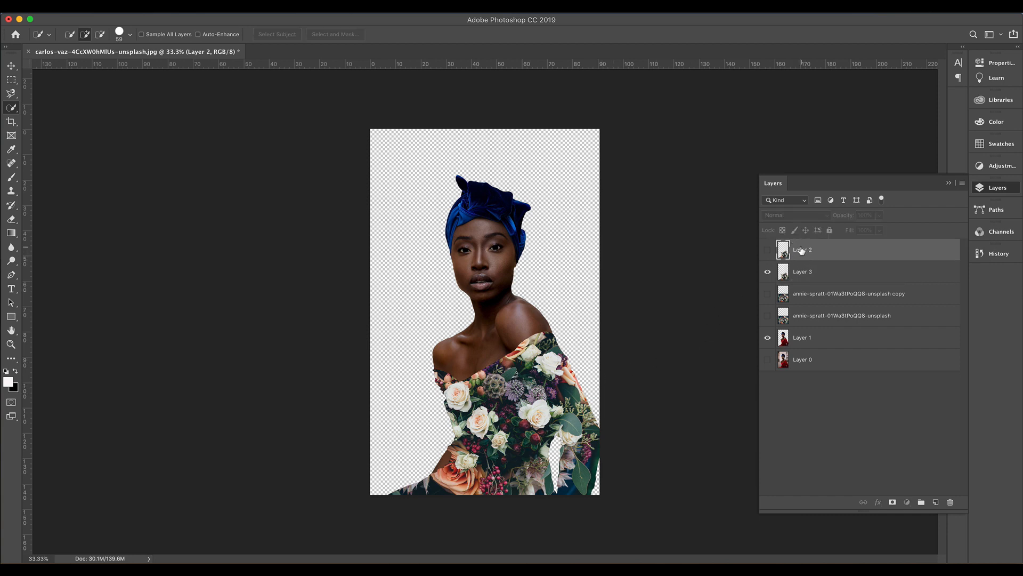
{"action": "left_click_drag", "start_coordinate": [801, 251], "coordinate": [951, 503]}
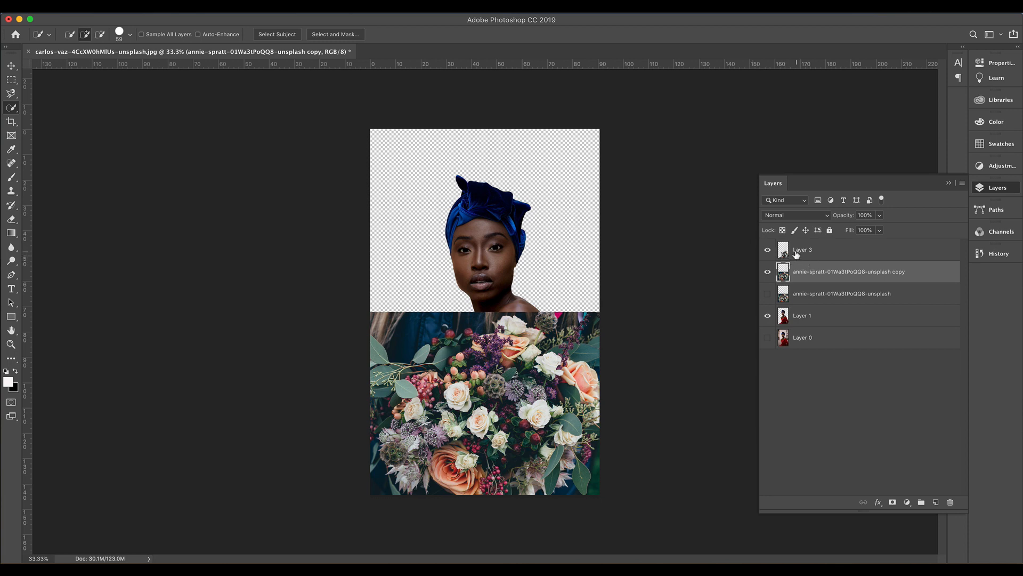
Select the floral dress shape on Layer 3 with the Quick Selection tool and hide Layer 1
{"action": "left_click", "coordinate": [800, 254]}
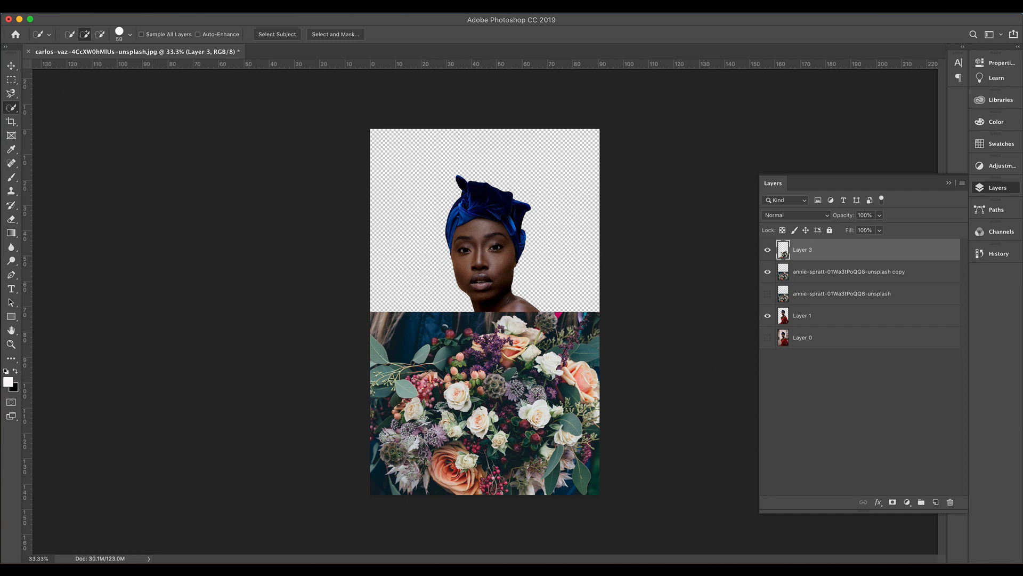
{"action": "right_click", "coordinate": [17, 109]}
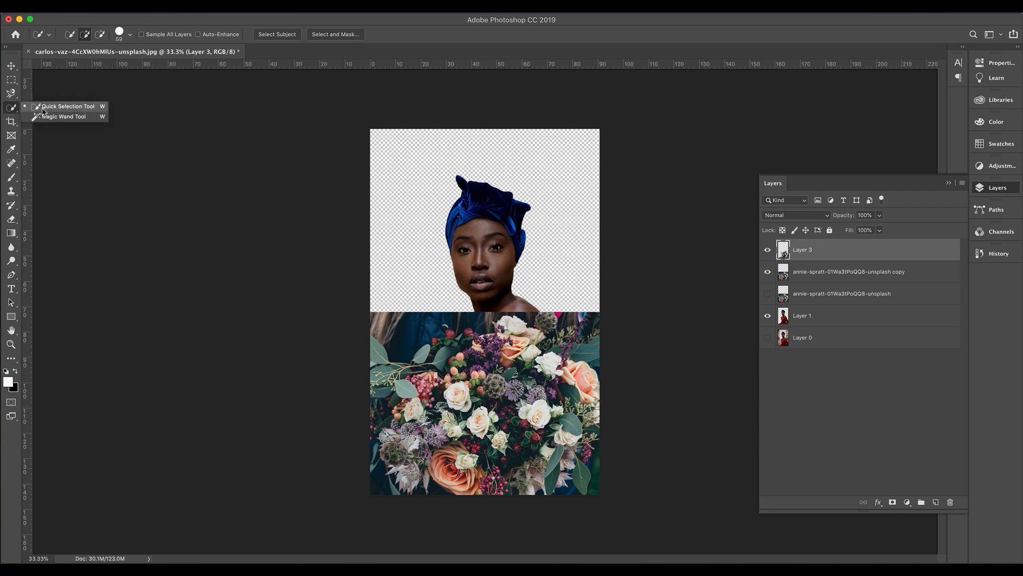
{"action": "left_click", "coordinate": [42, 111]}
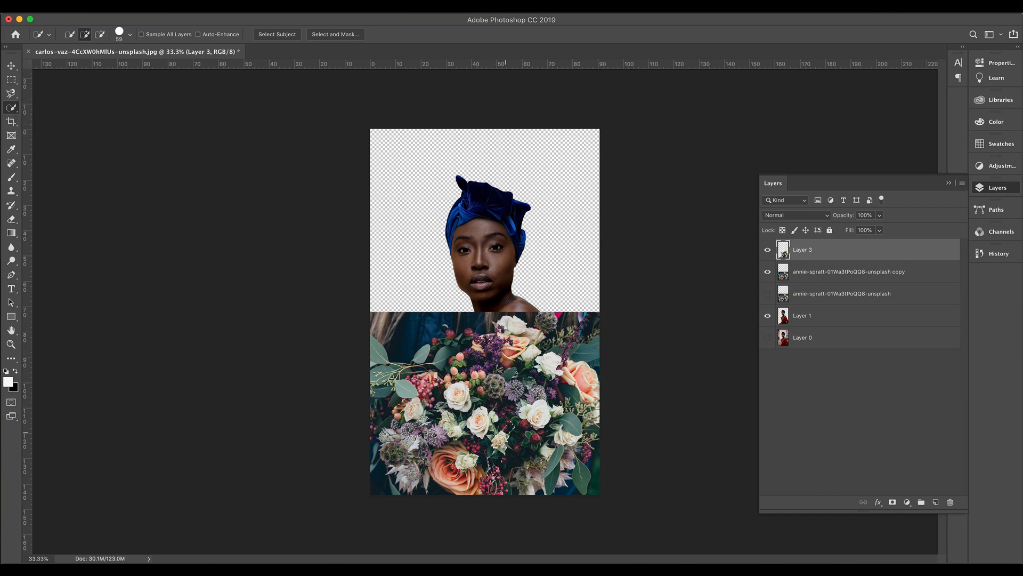
{"action": "mouse_move", "coordinate": [497, 344]}
{"action": "left_mouse_down"}
{"action": "mouse_move", "coordinate": [453, 421]}
{"action": "mouse_move", "coordinate": [548, 469]}
{"action": "mouse_move", "coordinate": [601, 400]}
{"action": "mouse_move", "coordinate": [499, 338]}
{"action": "mouse_move", "coordinate": [515, 325]}
{"action": "mouse_move", "coordinate": [482, 325]}
{"action": "left_mouse_up"}
{"action": "mouse_move", "coordinate": [441, 370]}
{"action": "left_mouse_down"}
{"action": "mouse_move", "coordinate": [401, 402]}
{"action": "mouse_move", "coordinate": [409, 476]}
{"action": "mouse_move", "coordinate": [387, 476]}
{"action": "left_mouse_up"}
{"action": "key", "text": "super+z"}
{"action": "key", "text": "super+z"}
{"action": "key", "text": "super+z"}
{"action": "left_click", "coordinate": [766, 316]}
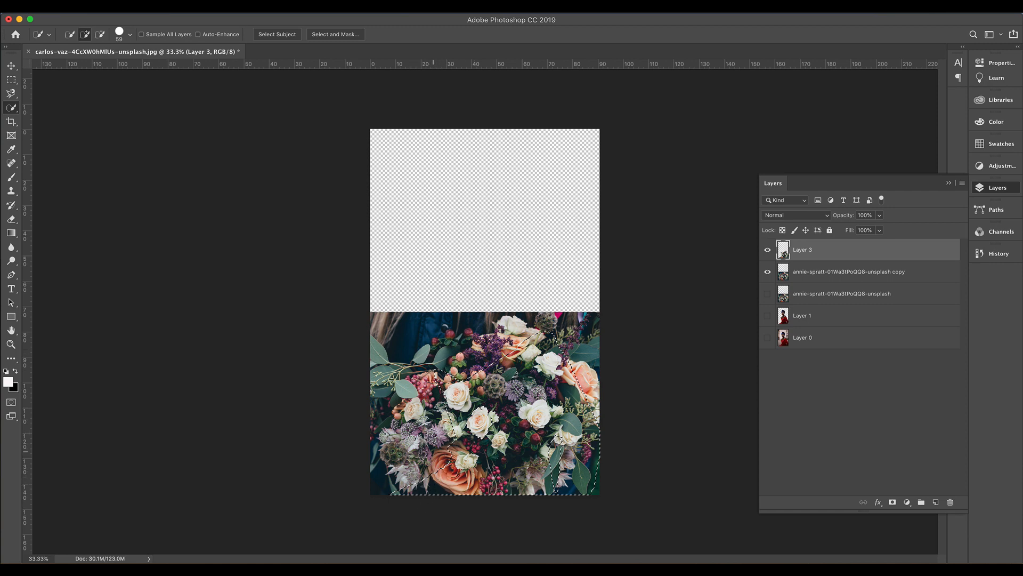
Open Select and Mask for the dress selection, lower the overlay opacity to 46%, and set the brush size to 36 px
{"action": "left_click", "coordinate": [345, 35]}
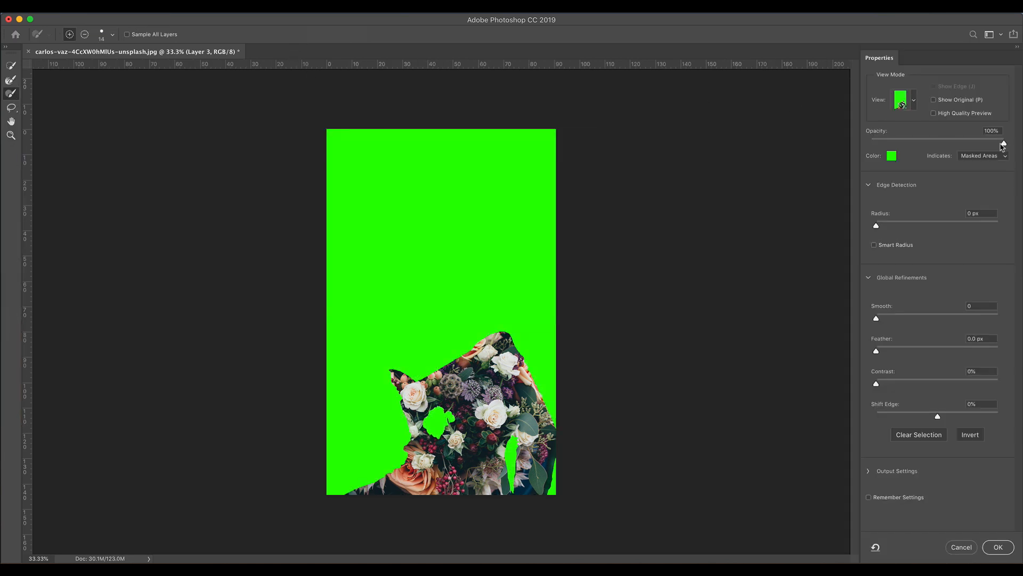
{"action": "left_click_drag", "start_coordinate": [1004, 143], "coordinate": [929, 150]}
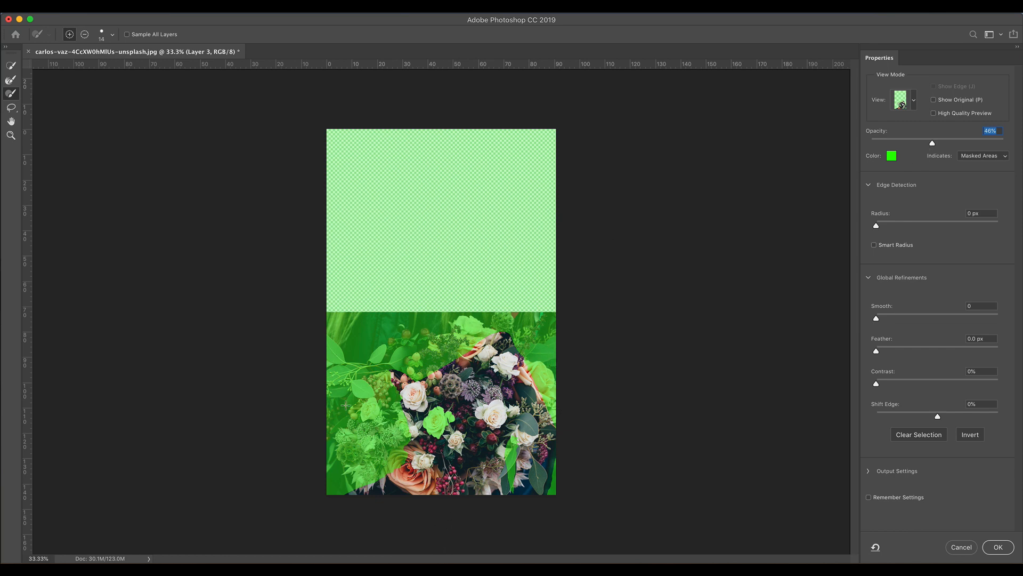
{"action": "key", "text": "super+equal"}
{"action": "key", "text": "super+equal"}
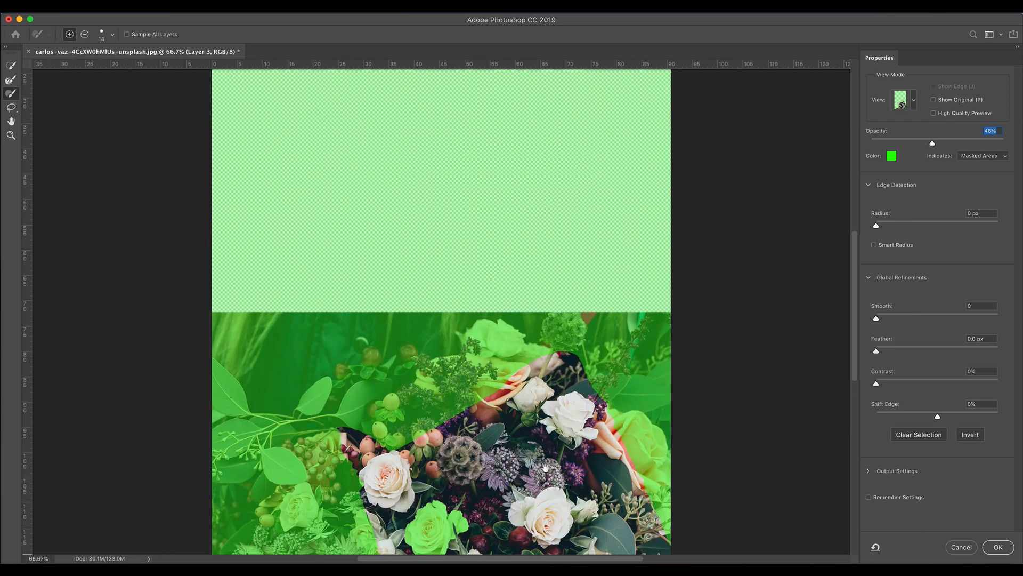
{"action": "left_click_drag", "start_coordinate": [545, 468], "coordinate": [474, 279]}
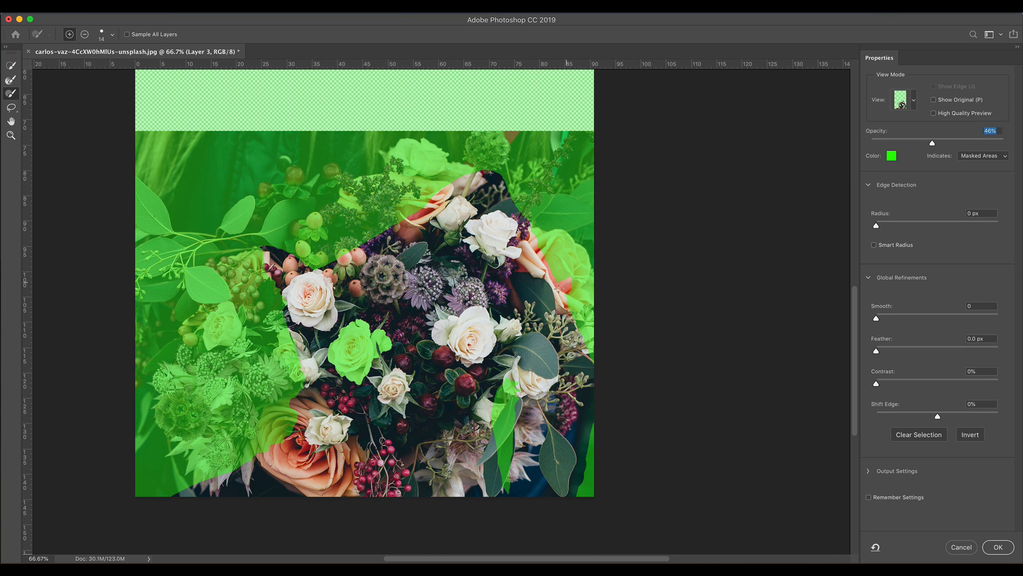
{"action": "left_click", "coordinate": [112, 36]}
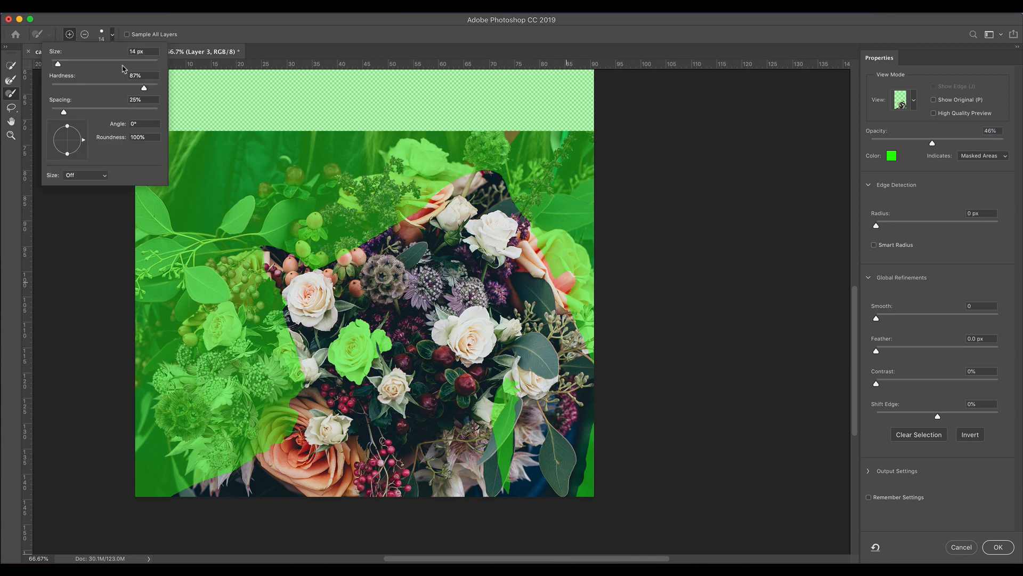
{"action": "left_click_drag", "start_coordinate": [58, 65], "coordinate": [83, 64]}
{"action": "key", "text": "Return"}
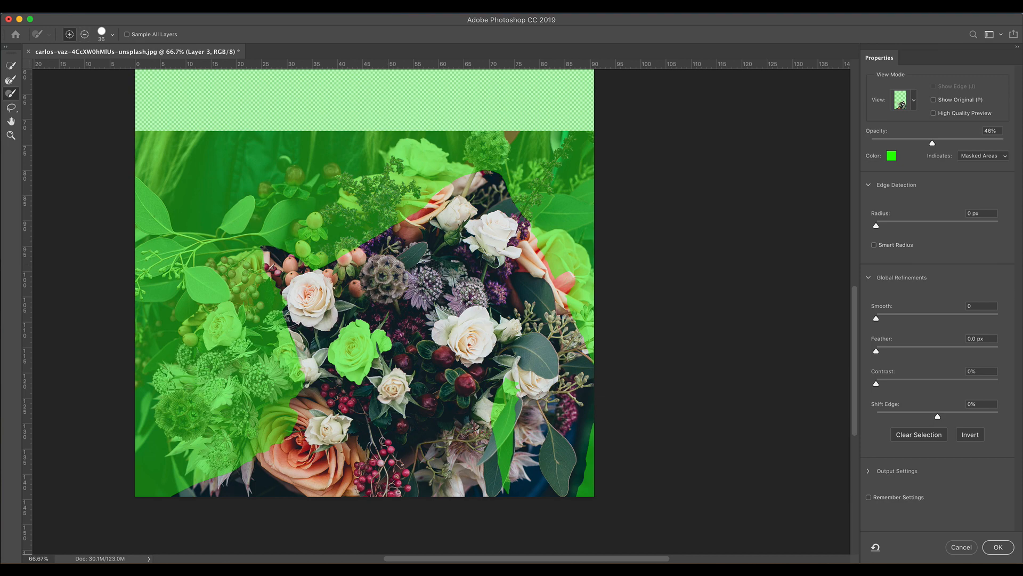
Brush the masked white rose in the middle of the dress and its adjoining pale petal back into the selection
{"action": "key", "text": "super+equal"}
{"action": "key", "text": "super+equal"}
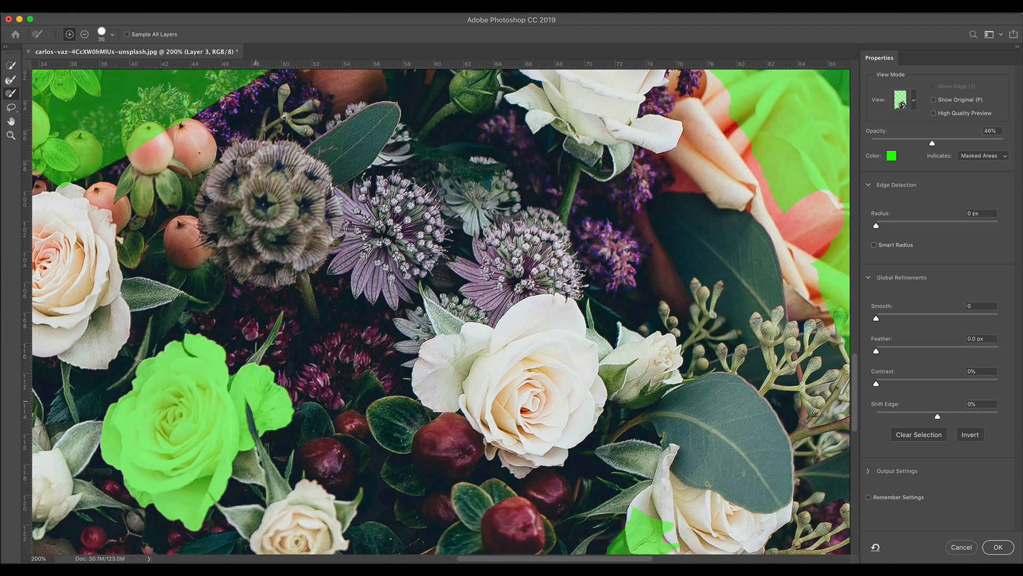
{"action": "mouse_move", "coordinate": [226, 416]}
{"action": "left_mouse_down"}
{"action": "mouse_move", "coordinate": [314, 350]}
{"action": "mouse_move", "coordinate": [307, 398]}
{"action": "mouse_move", "coordinate": [343, 369]}
{"action": "mouse_move", "coordinate": [356, 341]}
{"action": "mouse_move", "coordinate": [260, 417]}
{"action": "mouse_move", "coordinate": [213, 410]}
{"action": "mouse_move", "coordinate": [234, 381]}
{"action": "mouse_move", "coordinate": [218, 354]}
{"action": "mouse_move", "coordinate": [202, 368]}
{"action": "left_mouse_up"}
{"action": "mouse_move", "coordinate": [229, 325]}
{"action": "left_mouse_down"}
{"action": "mouse_move", "coordinate": [244, 299]}
{"action": "mouse_move", "coordinate": [279, 278]}
{"action": "mouse_move", "coordinate": [290, 312]}
{"action": "mouse_move", "coordinate": [250, 343]}
{"action": "mouse_move", "coordinate": [308, 318]}
{"action": "mouse_move", "coordinate": [280, 373]}
{"action": "mouse_move", "coordinate": [306, 362]}
{"action": "mouse_move", "coordinate": [264, 365]}
{"action": "left_mouse_up"}
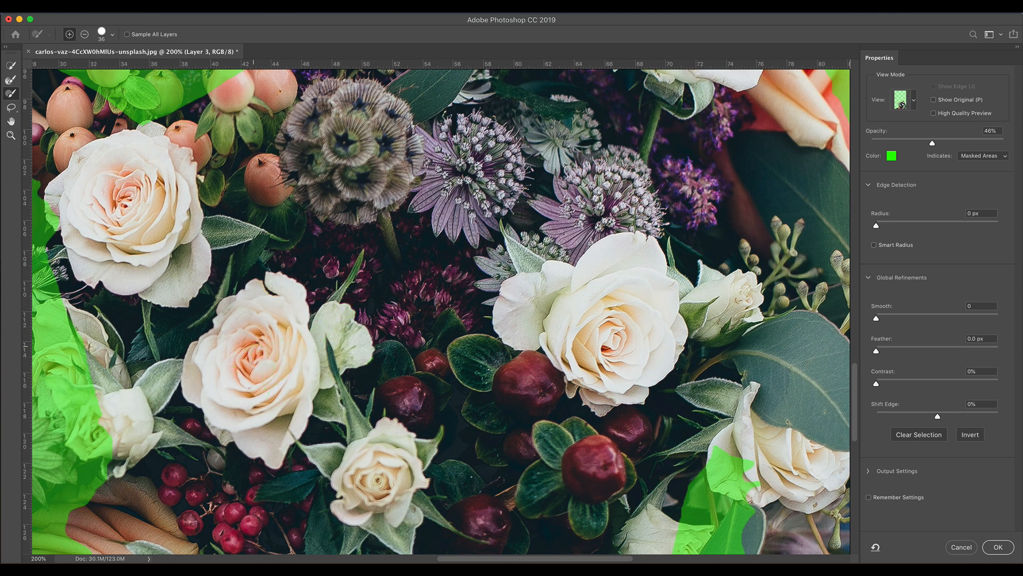
Brush the cut-off pair of pale rosebuds at the dress's waist edge into the selection
{"action": "scroll", "coordinate": [151, 375], "scroll_direction": "down", "scroll_amount": 3}
{"action": "scroll", "coordinate": [151, 375], "scroll_direction": "left", "scroll_amount": 6}
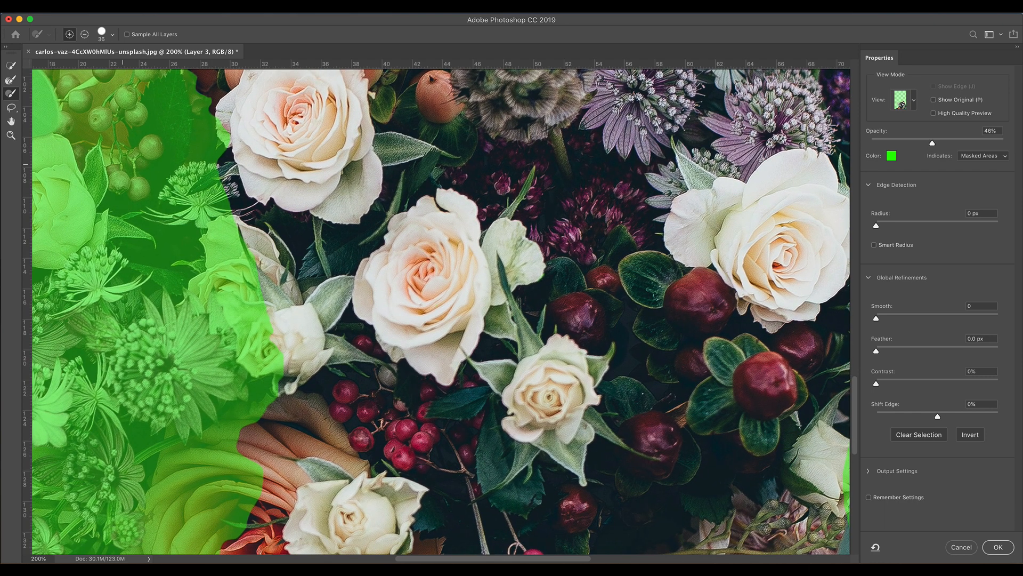
{"action": "key", "text": "super+equal"}
{"action": "scroll", "coordinate": [220, 336], "scroll_direction": "left", "scroll_amount": 5}
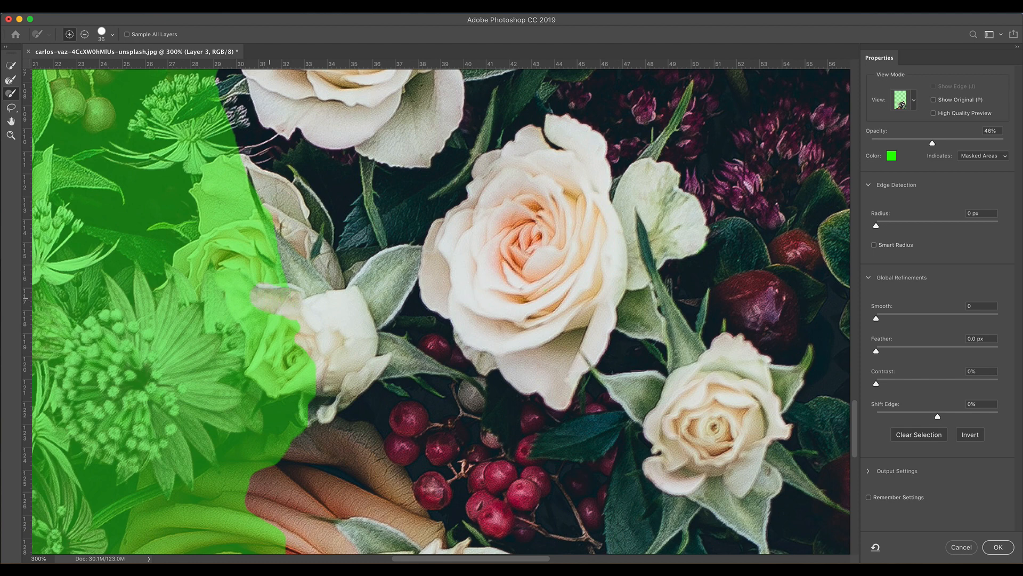
{"action": "mouse_move", "coordinate": [237, 296]}
{"action": "left_mouse_down"}
{"action": "mouse_move", "coordinate": [266, 341]}
{"action": "mouse_move", "coordinate": [269, 370]}
{"action": "mouse_move", "coordinate": [309, 381]}
{"action": "mouse_move", "coordinate": [285, 324]}
{"action": "mouse_move", "coordinate": [273, 237]}
{"action": "mouse_move", "coordinate": [246, 251]}
{"action": "mouse_move", "coordinate": [256, 249]}
{"action": "mouse_move", "coordinate": [235, 235]}
{"action": "mouse_move", "coordinate": [220, 251]}
{"action": "mouse_move", "coordinate": [212, 209]}
{"action": "mouse_move", "coordinate": [260, 195]}
{"action": "left_mouse_up"}
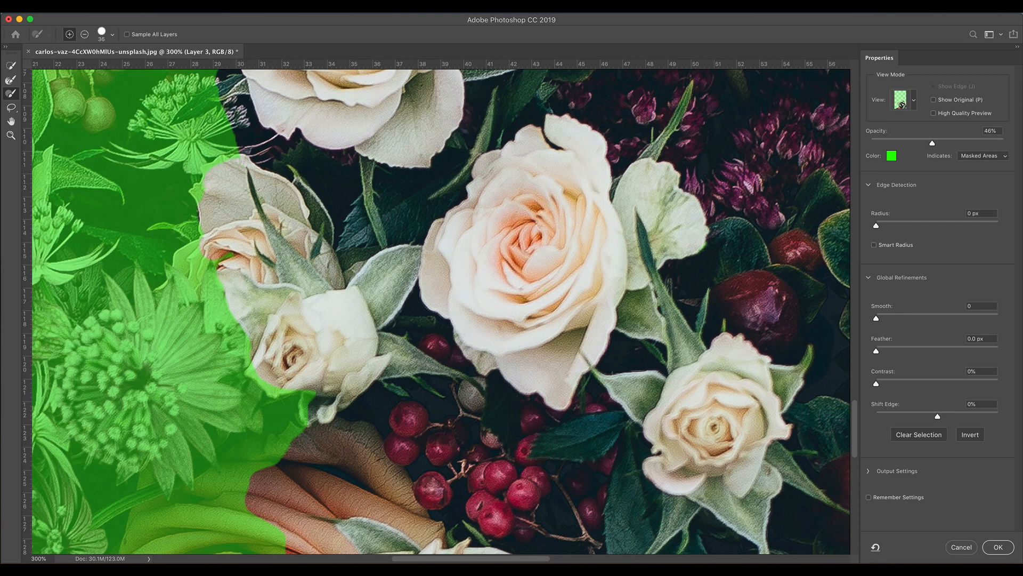
Reduce the brush size to 10 px and add the upper rosebud's outer petal tip to the selection
{"action": "left_click", "coordinate": [112, 34]}
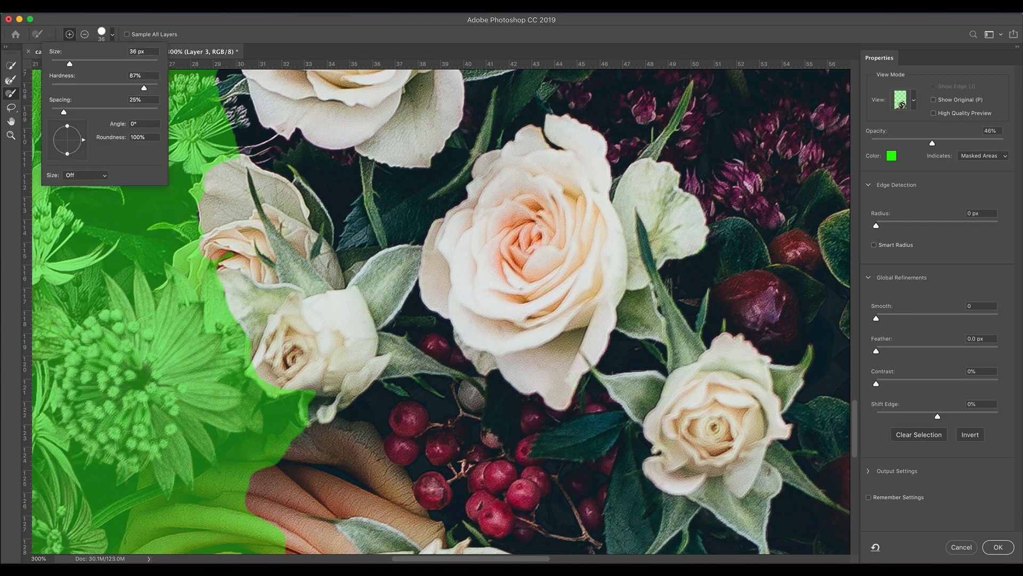
{"action": "left_click_drag", "start_coordinate": [69, 64], "coordinate": [58, 64]}
{"action": "key", "text": "super+plus"}
{"action": "key", "text": "super+plus"}
{"action": "key", "text": "super+plus"}
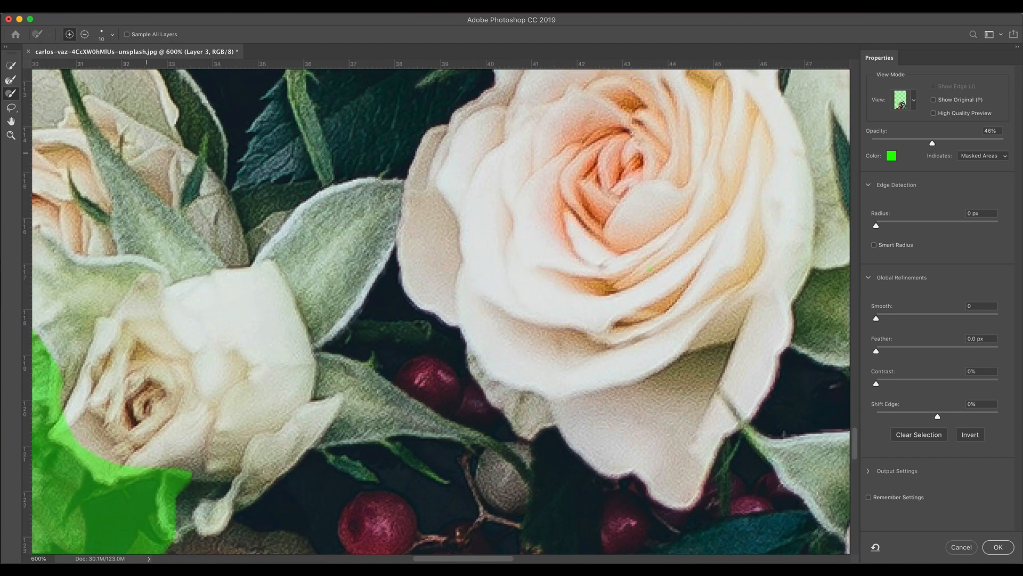
{"action": "left_click_drag", "start_coordinate": [147, 153], "coordinate": [321, 269]}
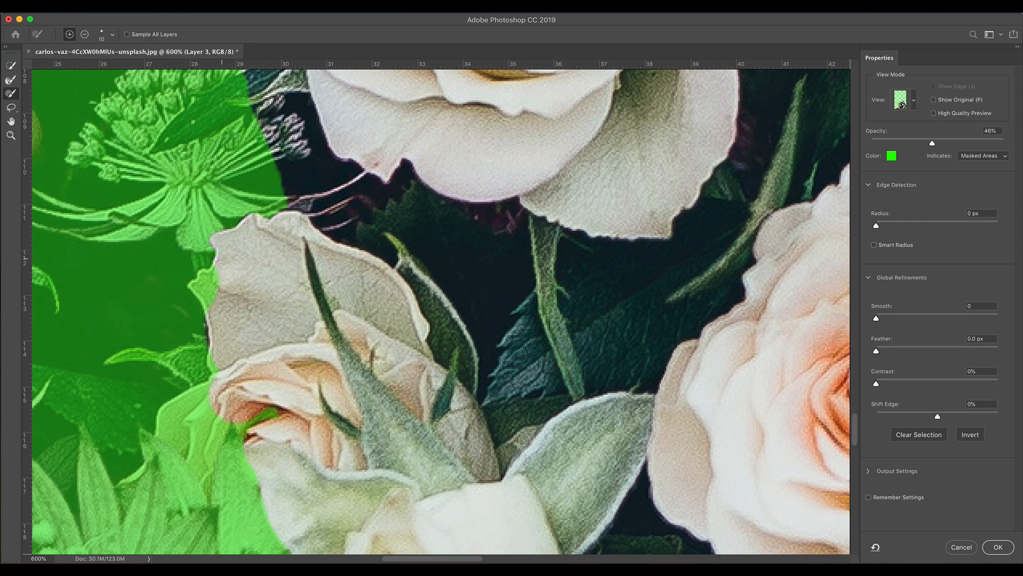
{"action": "mouse_move", "coordinate": [203, 278]}
{"action": "left_mouse_down"}
{"action": "mouse_move", "coordinate": [213, 297]}
{"action": "mouse_move", "coordinate": [193, 287]}
{"action": "left_mouse_up"}
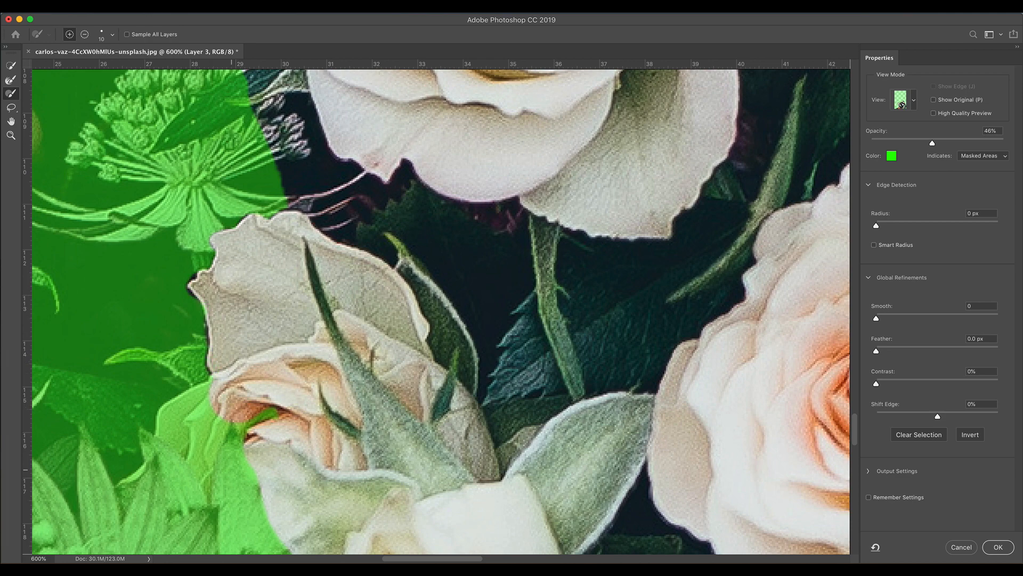
Brush in the upper rosebud's peach-tinted outer petals and the mauve petal edge beneath it
{"action": "mouse_move", "coordinate": [232, 470]}
{"action": "left_mouse_down"}
{"action": "mouse_move", "coordinate": [237, 407]}
{"action": "mouse_move", "coordinate": [329, 352]}
{"action": "mouse_move", "coordinate": [346, 354]}
{"action": "left_mouse_up"}
{"action": "mouse_move", "coordinate": [391, 299]}
{"action": "left_mouse_down"}
{"action": "mouse_move", "coordinate": [357, 323]}
{"action": "mouse_move", "coordinate": [326, 324]}
{"action": "left_mouse_up"}
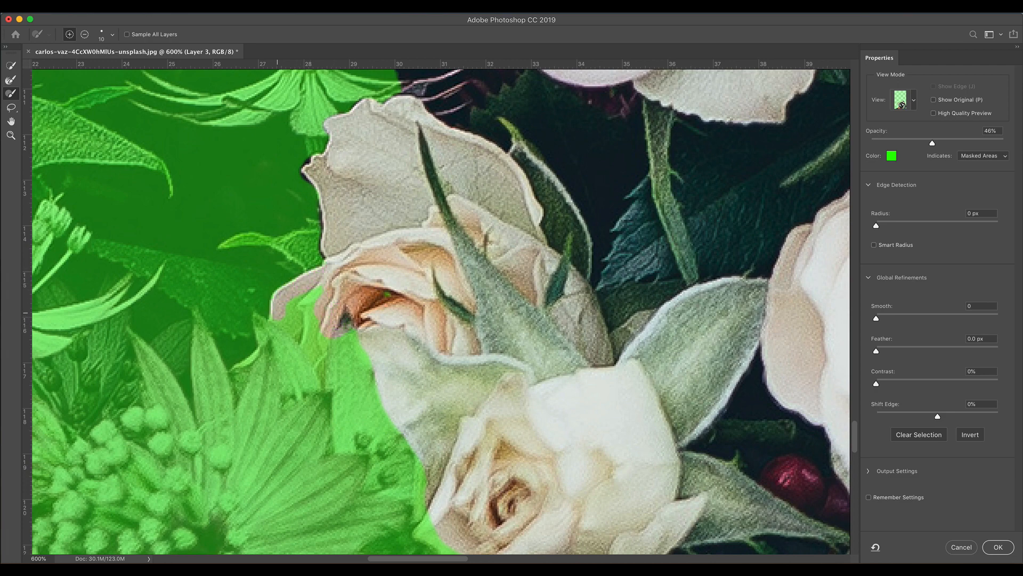
{"action": "mouse_move", "coordinate": [278, 313]}
{"action": "left_mouse_down"}
{"action": "mouse_move", "coordinate": [299, 337]}
{"action": "mouse_move", "coordinate": [302, 301]}
{"action": "mouse_move", "coordinate": [334, 350]}
{"action": "left_mouse_up"}
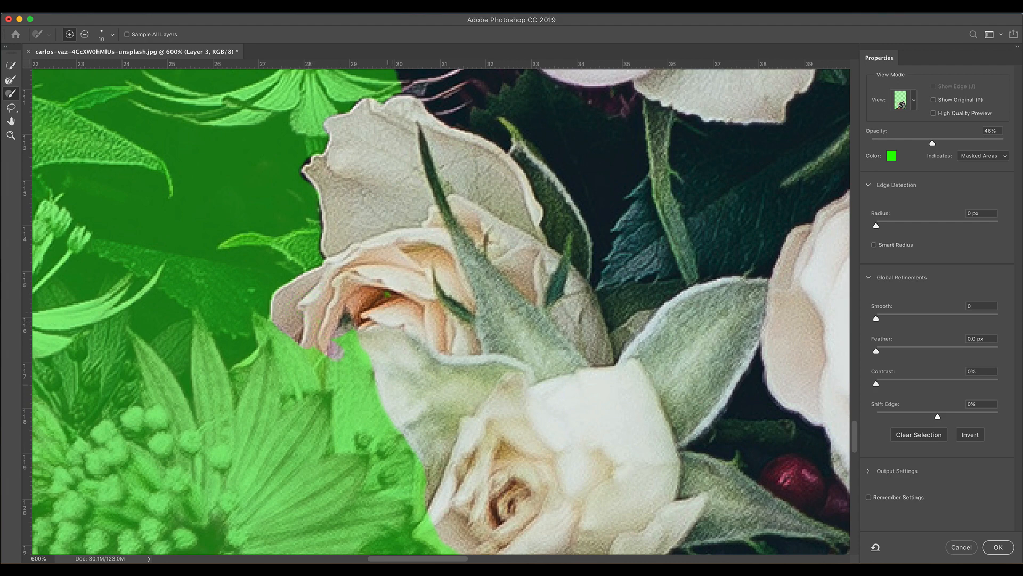
{"action": "left_click_drag", "start_coordinate": [388, 384], "coordinate": [343, 251]}
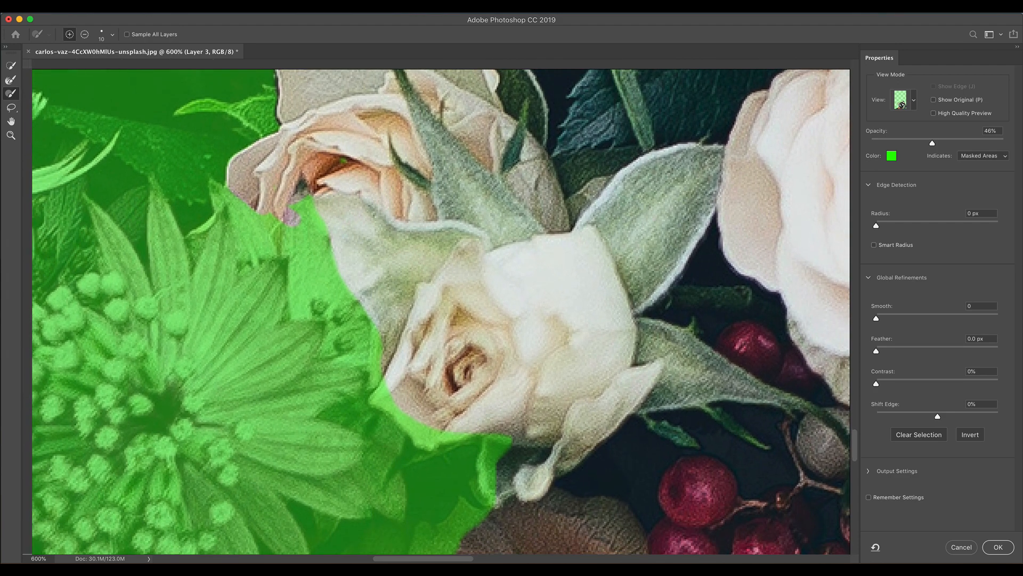
{"action": "left_click_drag", "start_coordinate": [307, 196], "coordinate": [313, 220]}
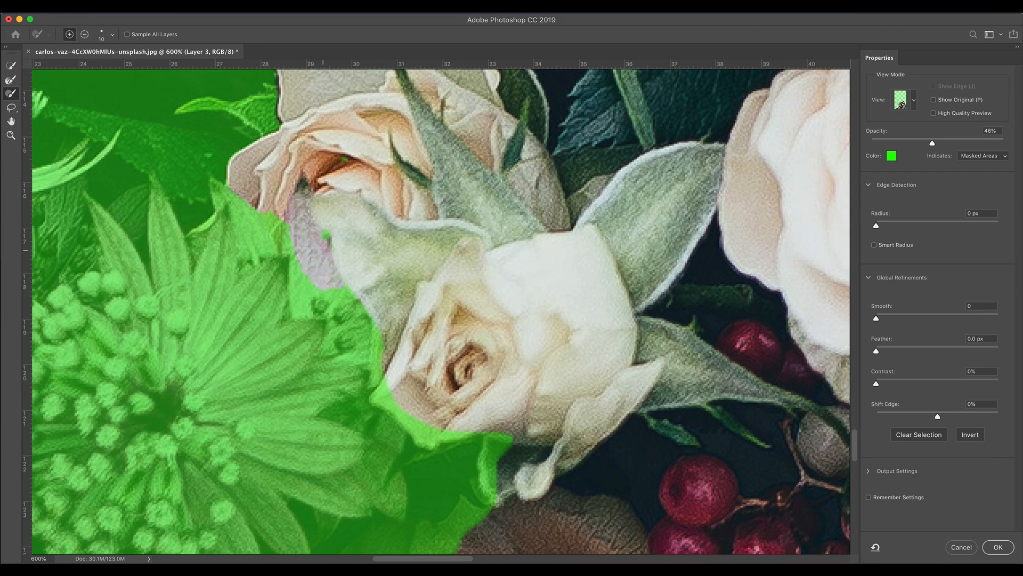
Add the lower white rosebud's outer petals and the small leaf under it to the selection along their natural outline
{"action": "key", "text": "super+equal"}
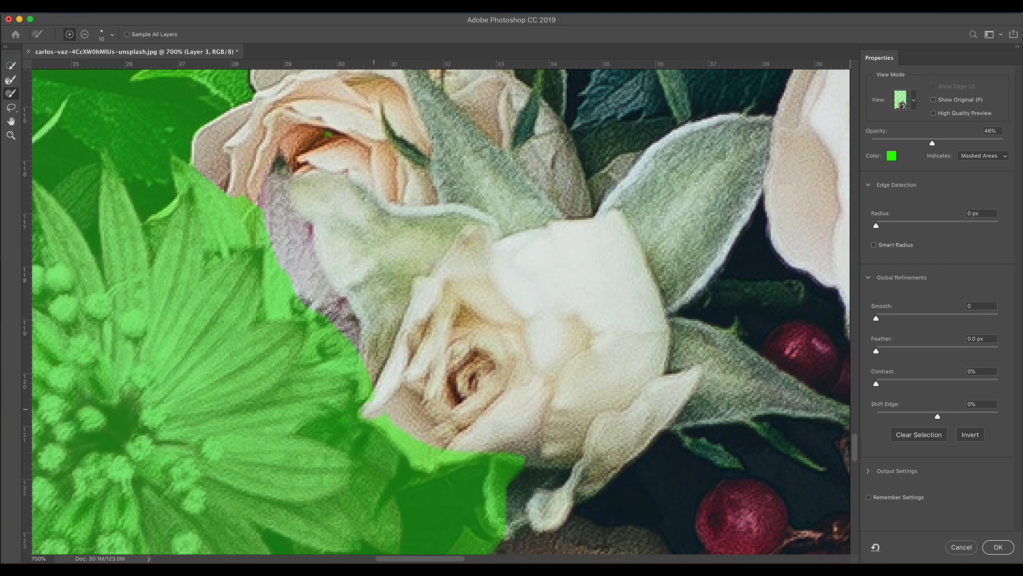
{"action": "left_click_drag", "start_coordinate": [374, 409], "coordinate": [366, 413]}
{"action": "mouse_move", "coordinate": [424, 466]}
{"action": "left_mouse_down"}
{"action": "mouse_move", "coordinate": [500, 458]}
{"action": "mouse_move", "coordinate": [493, 501]}
{"action": "mouse_move", "coordinate": [502, 527]}
{"action": "mouse_move", "coordinate": [512, 463]}
{"action": "left_mouse_up"}
{"action": "mouse_move", "coordinate": [499, 528]}
{"action": "left_mouse_down"}
{"action": "mouse_move", "coordinate": [482, 491]}
{"action": "mouse_move", "coordinate": [487, 466]}
{"action": "mouse_move", "coordinate": [397, 451]}
{"action": "mouse_move", "coordinate": [381, 437]}
{"action": "mouse_move", "coordinate": [371, 385]}
{"action": "left_mouse_up"}
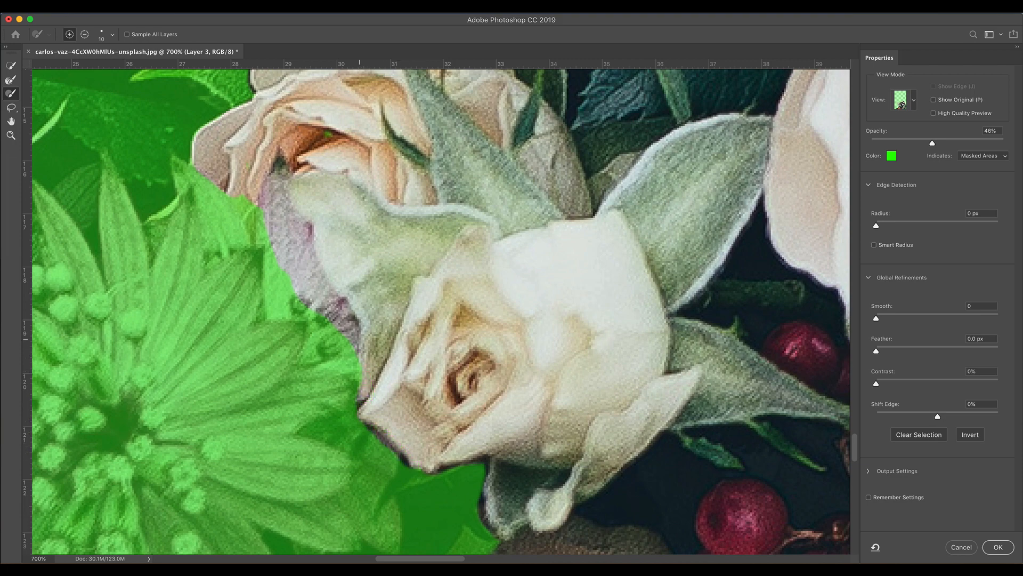
Preview the refined waist edge of the dress at 100% overlay opacity
{"action": "scroll", "coordinate": [418, 249], "scroll_direction": "down", "scroll_amount": 5}
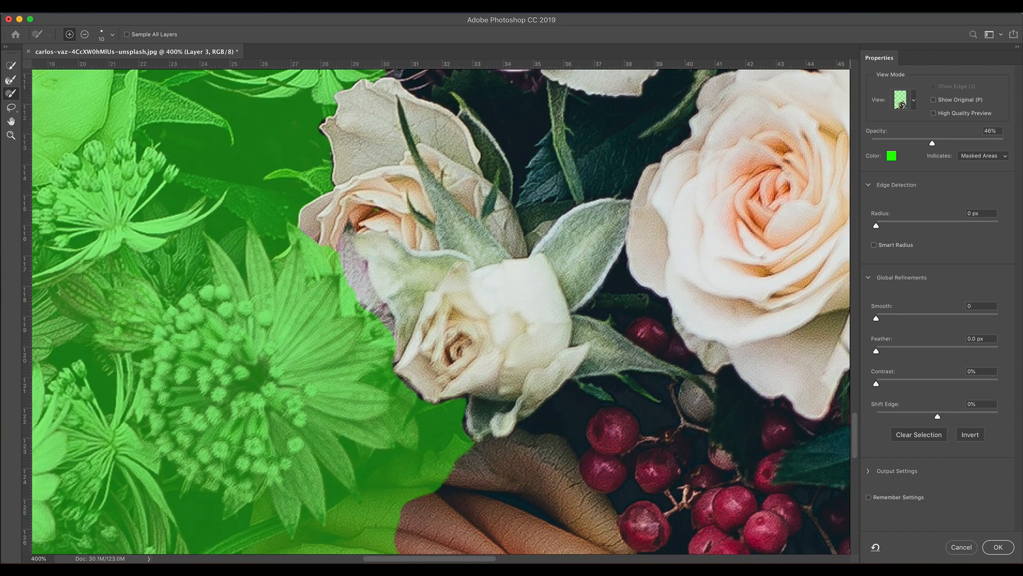
{"action": "left_click_drag", "start_coordinate": [932, 143], "coordinate": [1004, 143]}
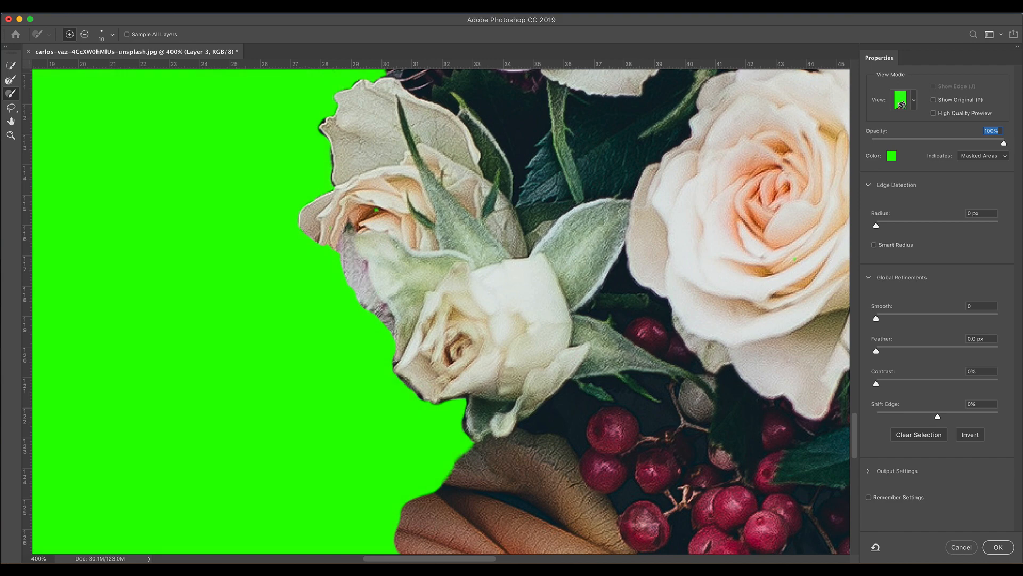
{"action": "key", "text": "super+minus"}
{"action": "key", "text": "super+minus"}
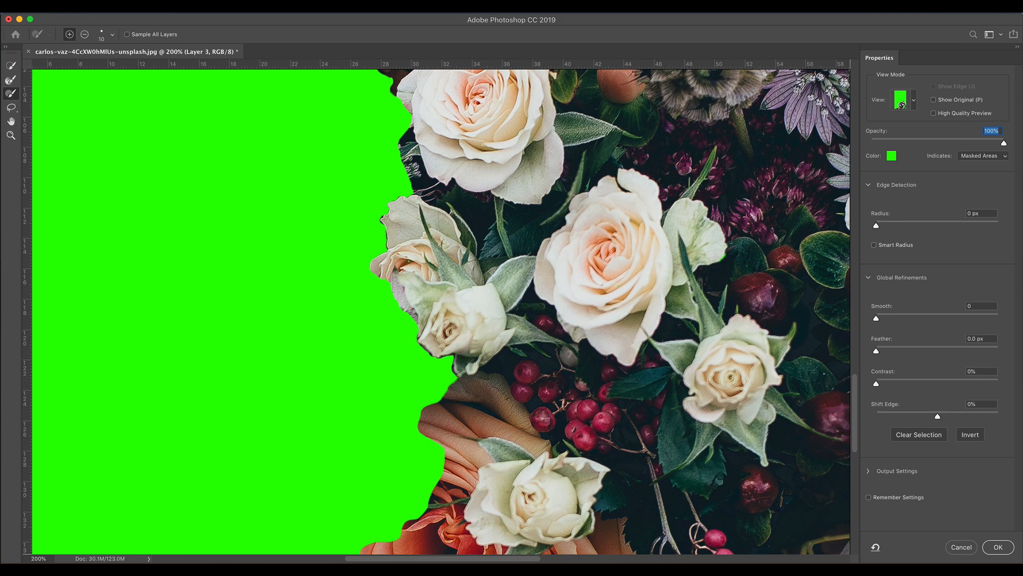
Lower the overlay opacity to 65% and subtract the mauve petal edge beside the lower white rosebud from the selection
{"action": "key", "text": "super+plus"}
{"action": "key", "text": "super+plus"}
{"action": "key", "text": "super+plus"}
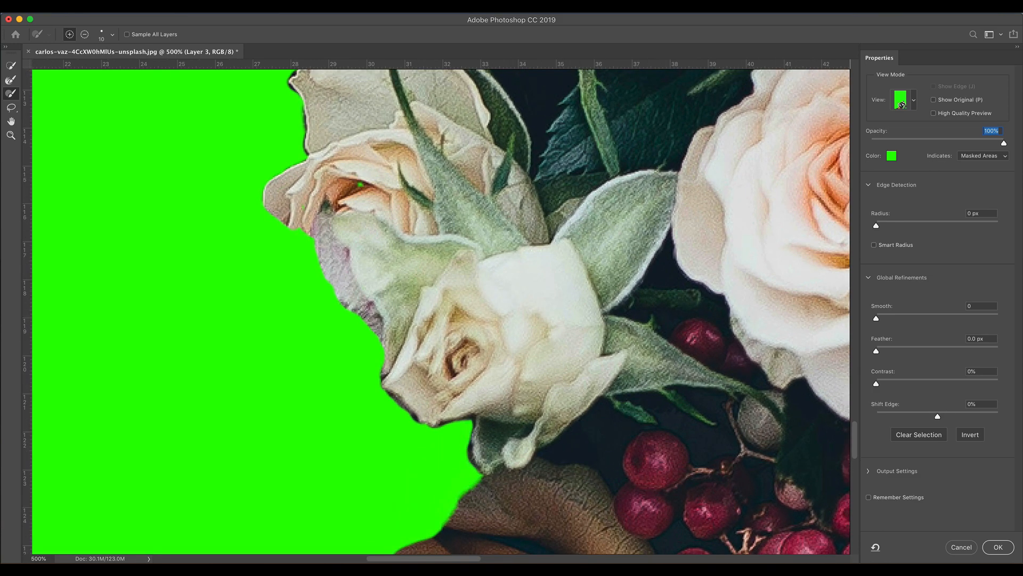
{"action": "left_click_drag", "start_coordinate": [1004, 143], "coordinate": [957, 142]}
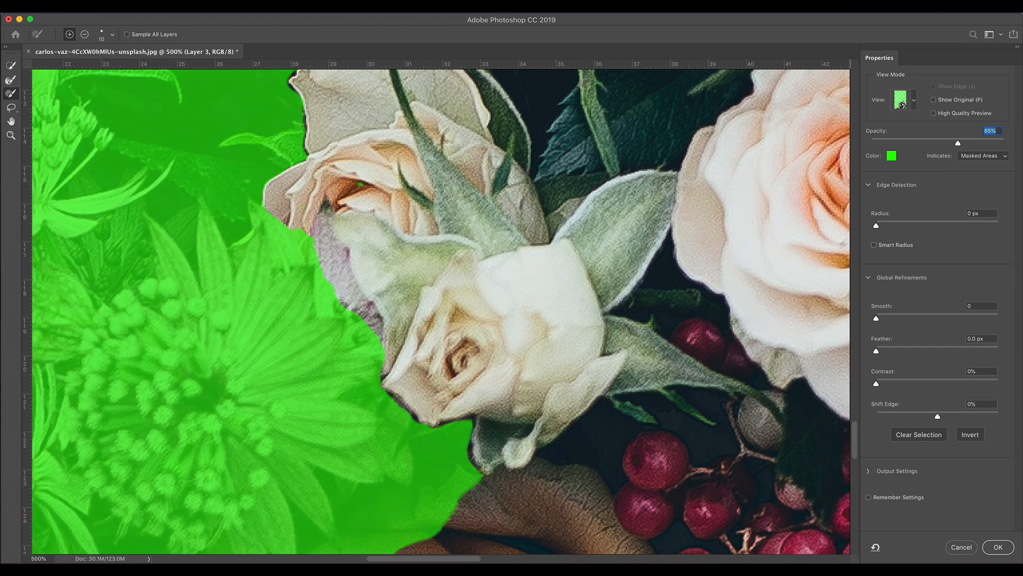
{"action": "key", "text": "alt"}
{"action": "left_click_drag", "start_coordinate": [381, 339], "coordinate": [338, 288]}
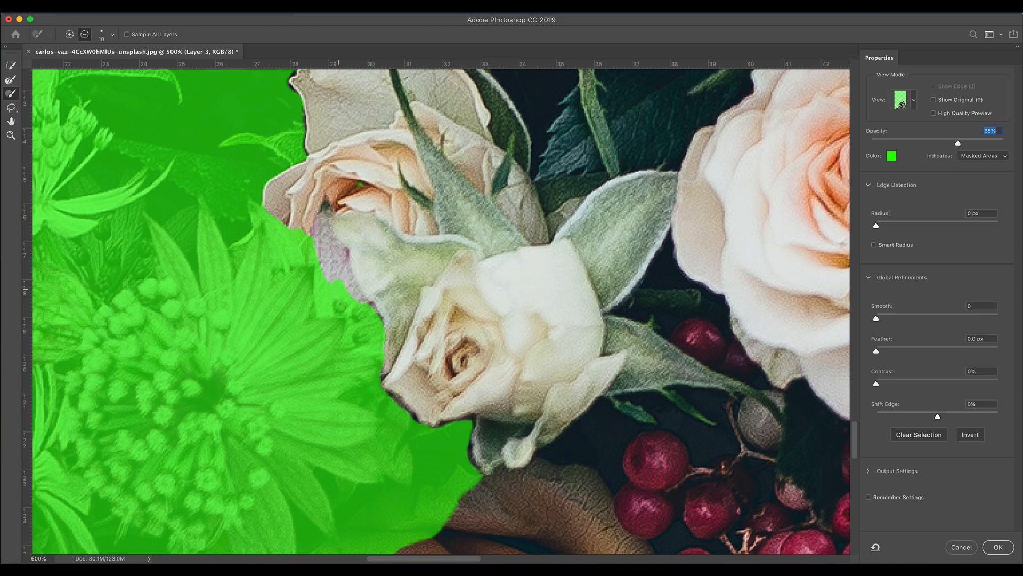
{"action": "mouse_move", "coordinate": [326, 209]}
{"action": "left_mouse_down"}
{"action": "mouse_move", "coordinate": [323, 235]}
{"action": "mouse_move", "coordinate": [345, 259]}
{"action": "left_mouse_up"}
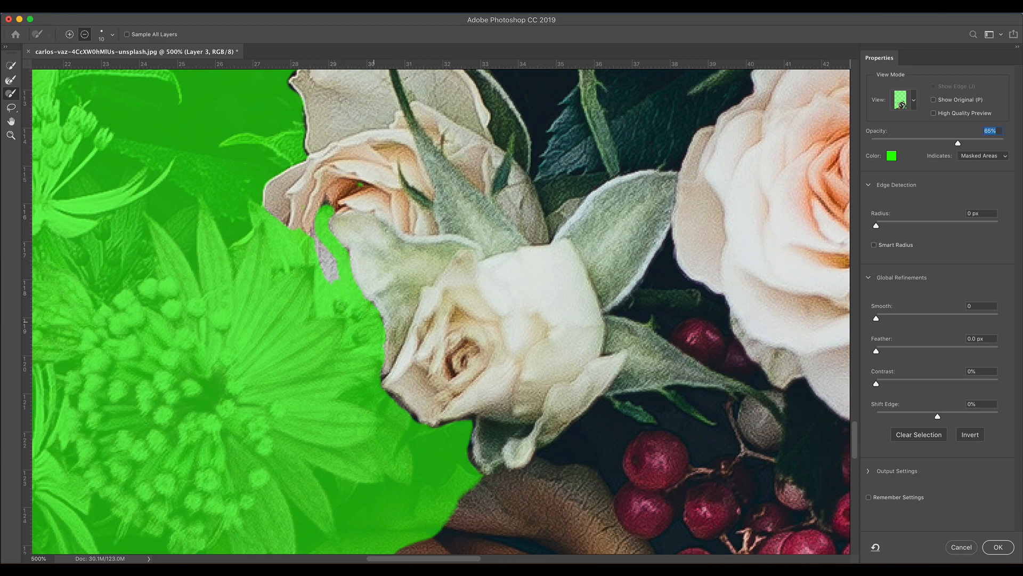
Subtract a narrow line along the lower rosebud's upper petal edge and up the pointed green sepal to the upper rosebud's tip
{"action": "mouse_move", "coordinate": [336, 262]}
{"action": "left_mouse_down"}
{"action": "mouse_move", "coordinate": [315, 224]}
{"action": "mouse_move", "coordinate": [334, 208]}
{"action": "mouse_move", "coordinate": [434, 228]}
{"action": "mouse_move", "coordinate": [411, 152]}
{"action": "mouse_move", "coordinate": [404, 182]}
{"action": "left_mouse_up"}
{"action": "scroll", "coordinate": [437, 312], "scroll_direction": "up", "scroll_amount": 5}
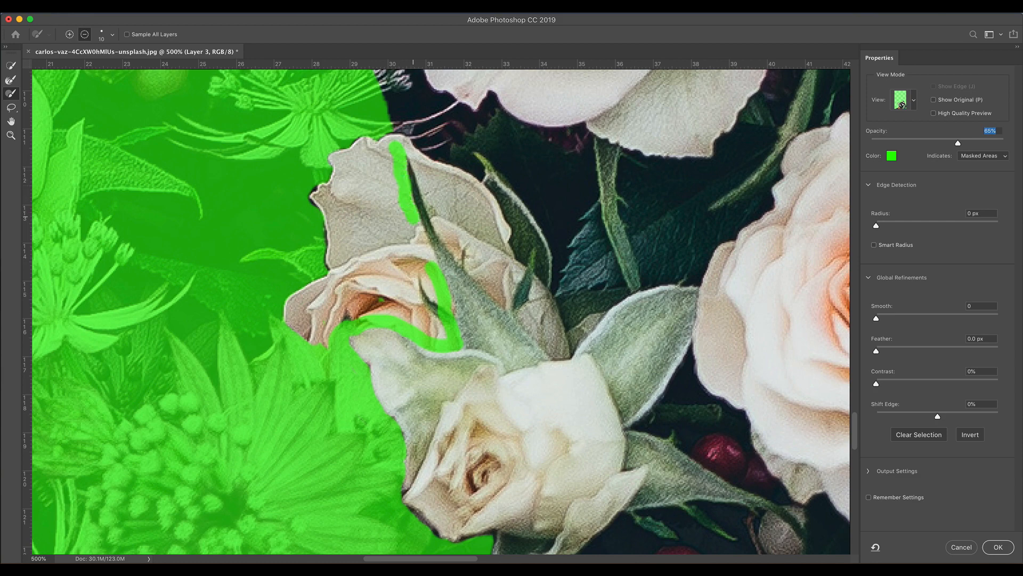
{"action": "left_click_drag", "start_coordinate": [413, 223], "coordinate": [429, 257]}
{"action": "scroll", "coordinate": [432, 260], "scroll_direction": "up", "scroll_amount": 6}
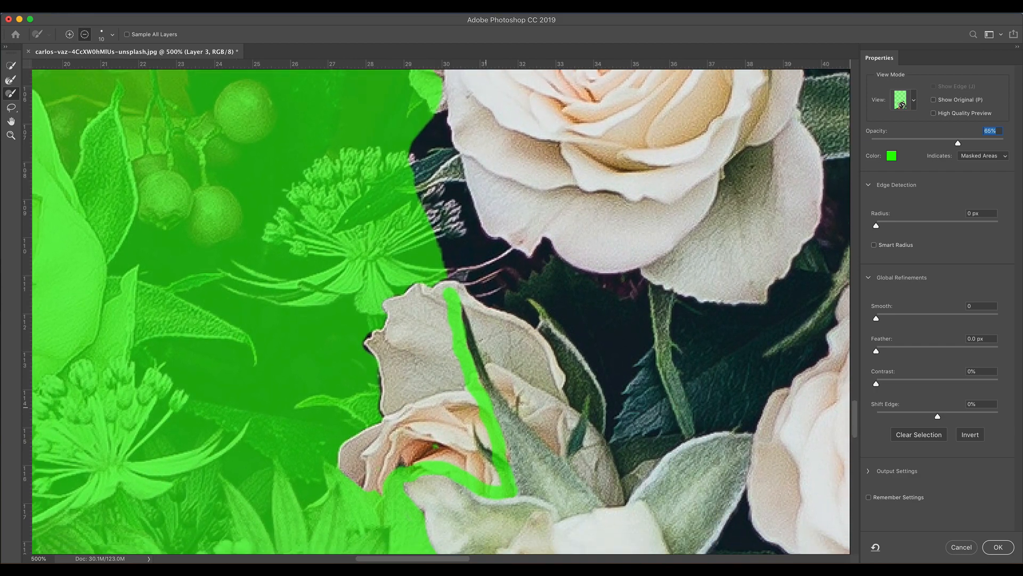
Subtract the upper rosebud's remaining outer petals on the outer side of the green sepal
{"action": "key", "text": "super+minus"}
{"action": "key", "text": "super+minus"}
{"action": "key", "text": "super+minus"}
{"action": "key", "text": "super+minus"}
{"action": "key", "text": "super+plus"}
{"action": "key", "text": "super+plus"}
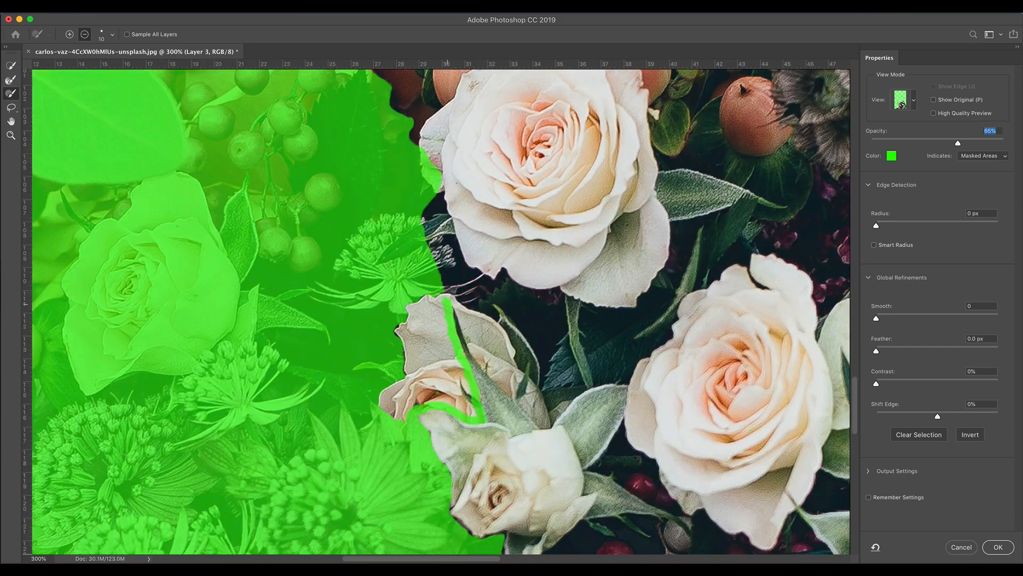
{"action": "mouse_move", "coordinate": [446, 303]}
{"action": "left_mouse_down"}
{"action": "mouse_move", "coordinate": [402, 328]}
{"action": "mouse_move", "coordinate": [394, 409]}
{"action": "mouse_move", "coordinate": [460, 405]}
{"action": "mouse_move", "coordinate": [459, 368]}
{"action": "mouse_move", "coordinate": [425, 353]}
{"action": "mouse_move", "coordinate": [450, 386]}
{"action": "mouse_move", "coordinate": [458, 331]}
{"action": "left_mouse_up"}
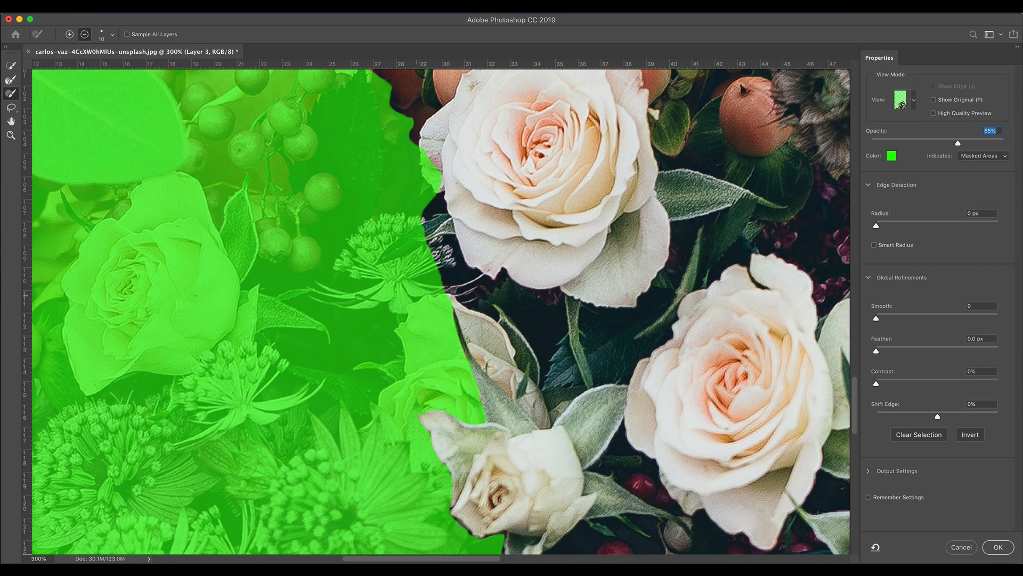
Trim the dark fringe outside the small leaf beneath the lower white rosebud from the selection
{"action": "key", "text": "super+plus"}
{"action": "key", "text": "super+plus"}
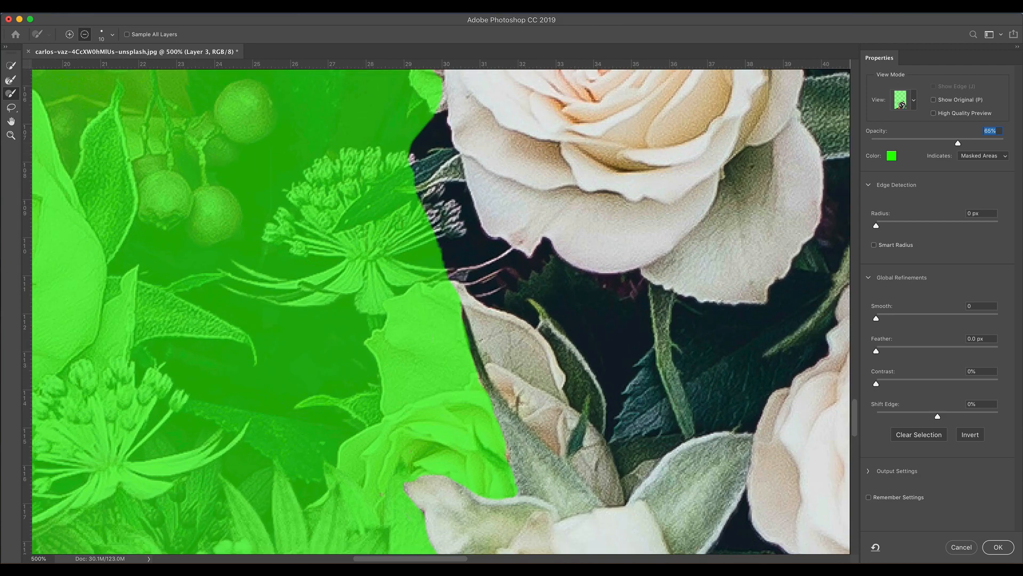
{"action": "left_click_drag", "start_coordinate": [713, 453], "coordinate": [570, 196]}
{"action": "left_click", "coordinate": [69, 34]}
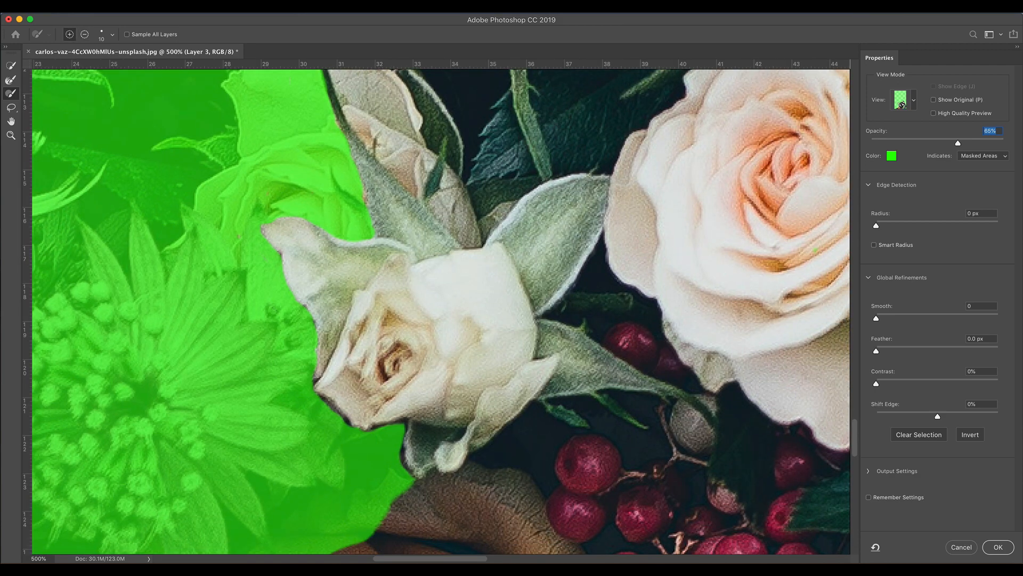
{"action": "left_click", "coordinate": [84, 35]}
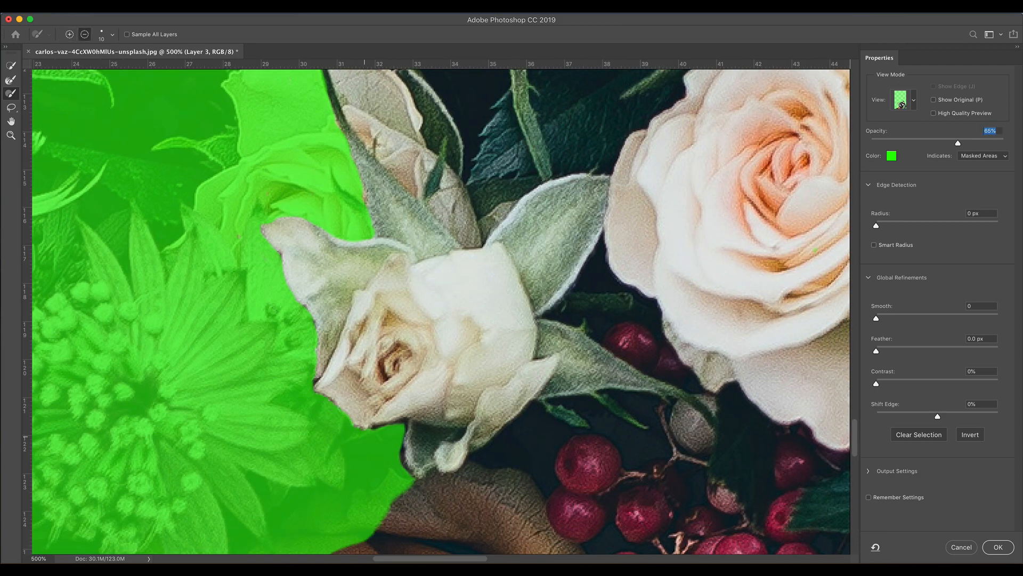
{"action": "left_click_drag", "start_coordinate": [407, 478], "coordinate": [398, 458]}
Inspect the trimmed rosebud edge up close and within the whole flower selection
{"action": "key", "text": "super+minus"}
{"action": "key", "text": "super+minus"}
{"action": "key", "text": "super+minus"}
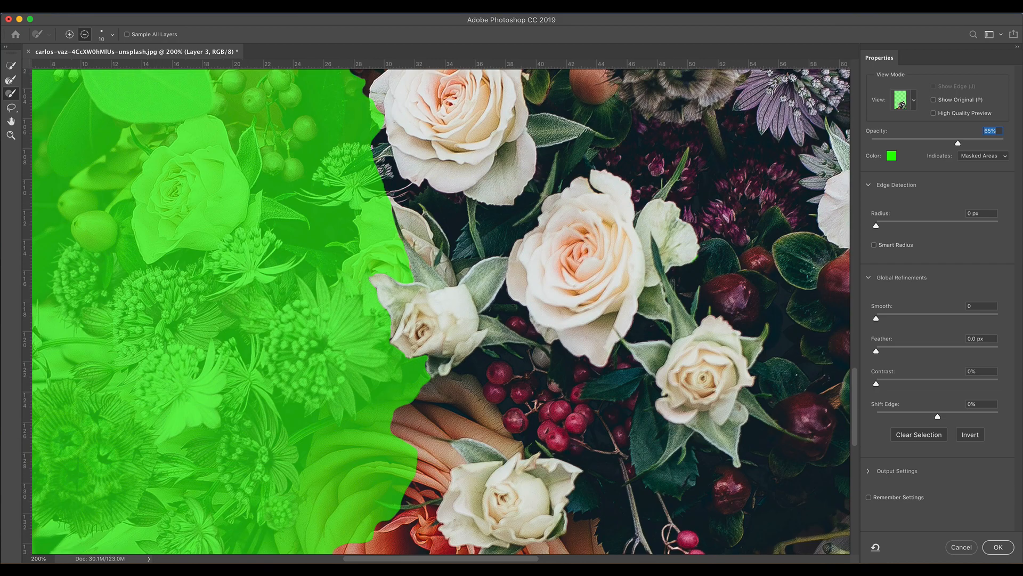
{"action": "key", "text": "super+plus"}
{"action": "key", "text": "super+plus"}
{"action": "key", "text": "super+plus"}
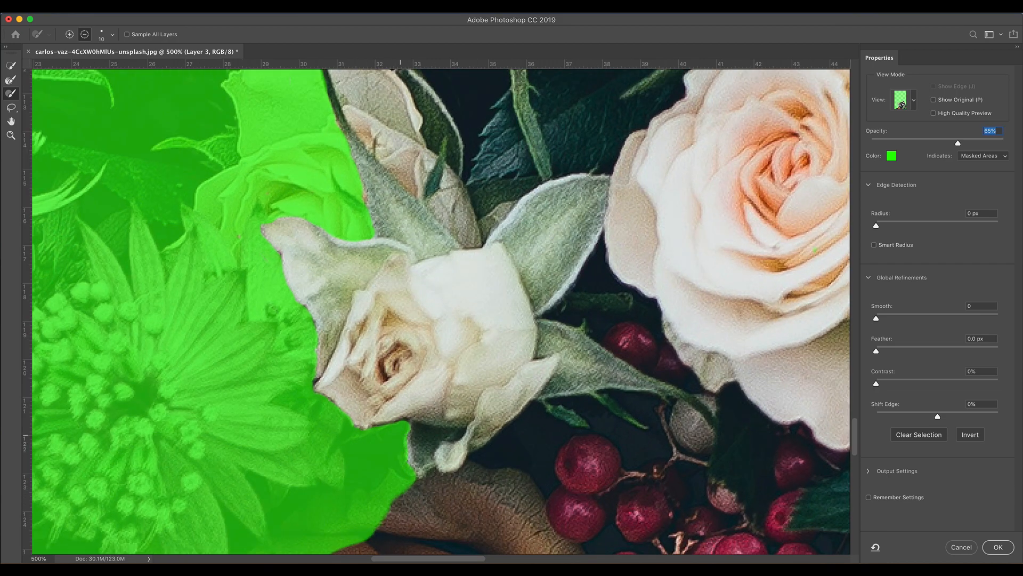
{"action": "key", "text": "super+minus"}
{"action": "key", "text": "super+minus"}
{"action": "key", "text": "super+minus"}
{"action": "key", "text": "super+minus"}
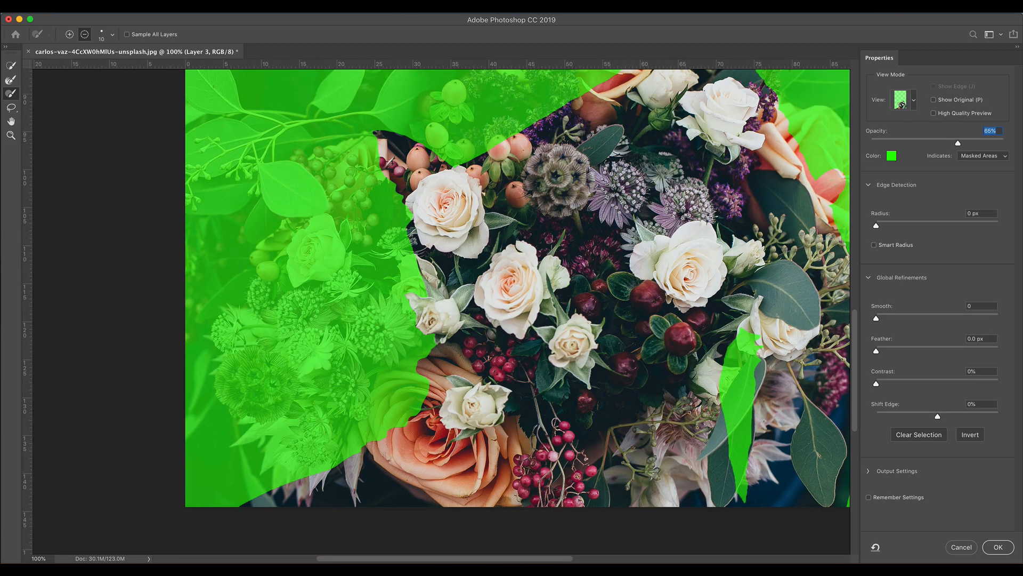
Add the large orange rose's outer petals to the selection, tracing their outline with the 10 px brush and filling inside at 23 px
{"action": "key", "text": "super+plus"}
{"action": "left_click_drag", "start_coordinate": [534, 407], "coordinate": [546, 301]}
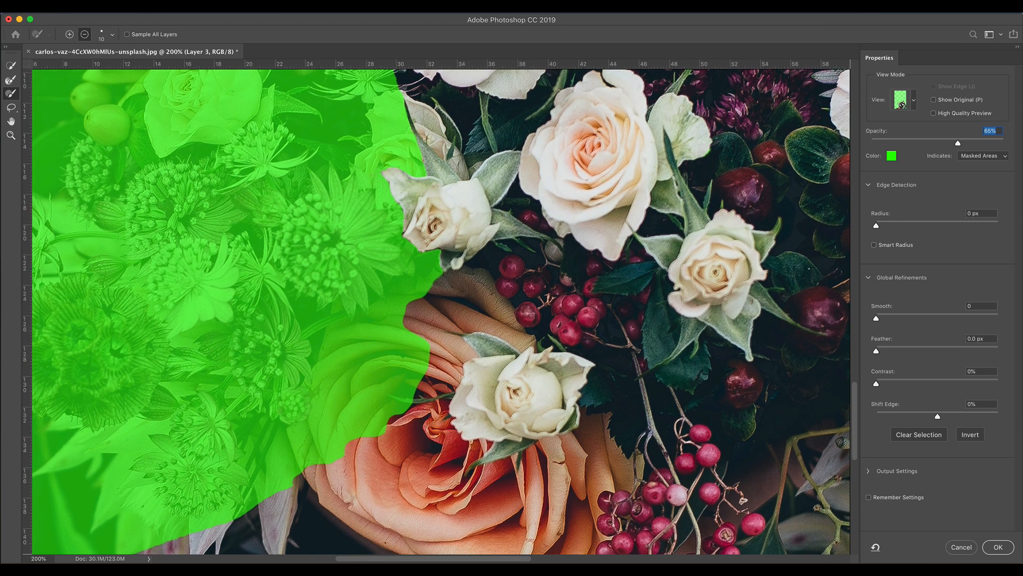
{"action": "left_click", "coordinate": [69, 34]}
{"action": "mouse_move", "coordinate": [429, 341]}
{"action": "left_mouse_down"}
{"action": "mouse_move", "coordinate": [355, 344]}
{"action": "mouse_move", "coordinate": [319, 365]}
{"action": "mouse_move", "coordinate": [303, 406]}
{"action": "mouse_move", "coordinate": [328, 461]}
{"action": "mouse_move", "coordinate": [318, 436]}
{"action": "mouse_move", "coordinate": [337, 457]}
{"action": "left_mouse_up"}
{"action": "left_click", "coordinate": [112, 35]}
{"action": "left_click_drag", "start_coordinate": [56, 63], "coordinate": [63, 64]}
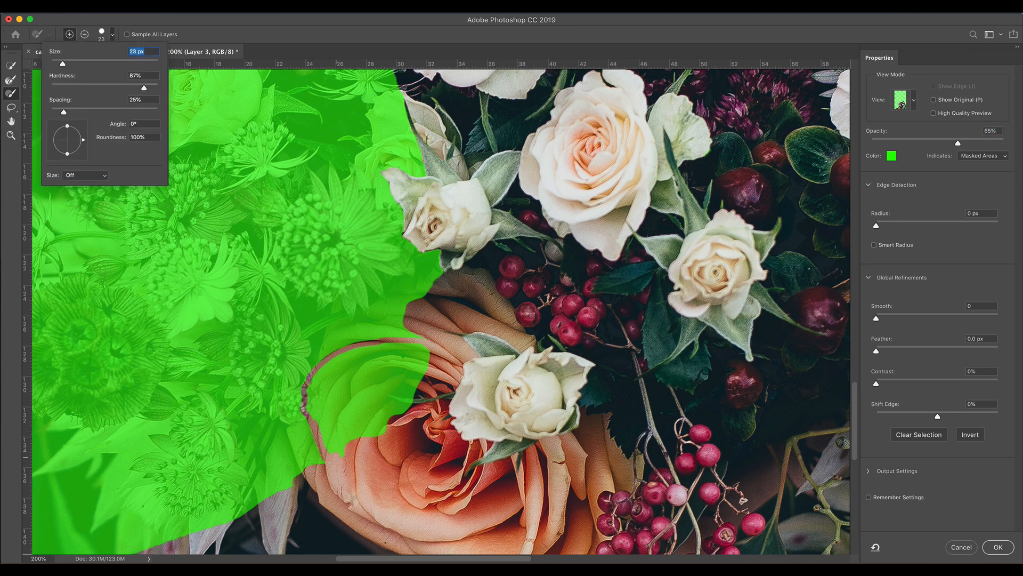
{"action": "mouse_move", "coordinate": [405, 397]}
{"action": "left_mouse_down"}
{"action": "mouse_move", "coordinate": [370, 440]}
{"action": "mouse_move", "coordinate": [326, 444]}
{"action": "mouse_move", "coordinate": [310, 406]}
{"action": "mouse_move", "coordinate": [408, 377]}
{"action": "mouse_move", "coordinate": [428, 360]}
{"action": "mouse_move", "coordinate": [317, 400]}
{"action": "mouse_move", "coordinate": [335, 362]}
{"action": "mouse_move", "coordinate": [427, 349]}
{"action": "mouse_move", "coordinate": [322, 392]}
{"action": "left_mouse_up"}
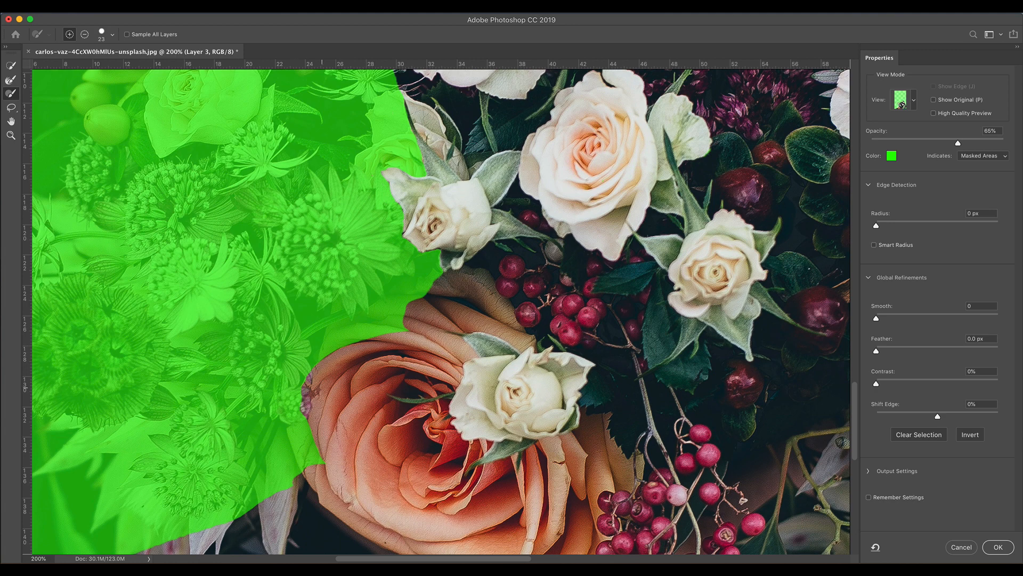
Preview the orange rose's edge at 100% overlay opacity
{"action": "key", "text": "super+minus"}
{"action": "left_click_drag", "start_coordinate": [958, 143], "coordinate": [1004, 142]}
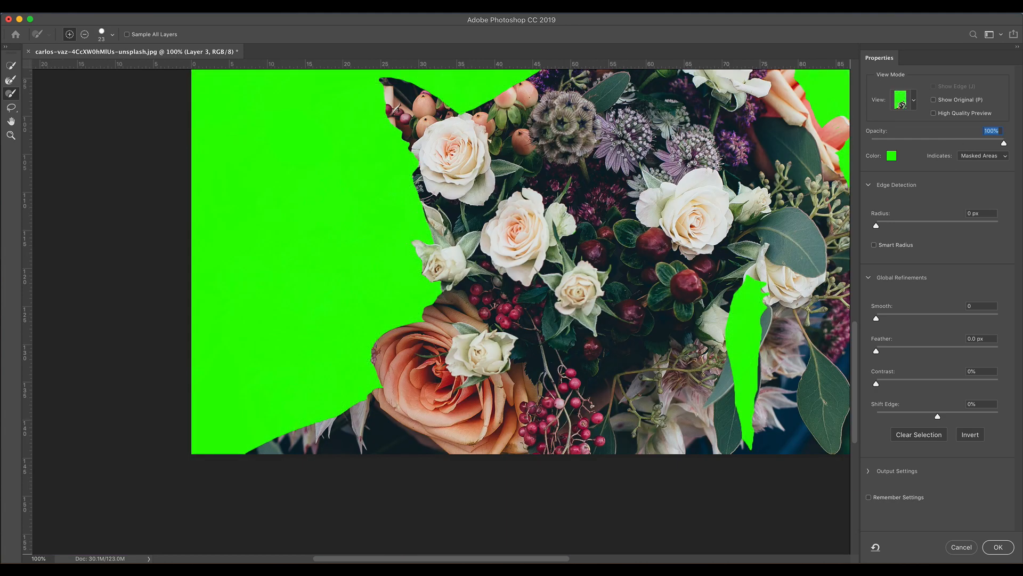
{"action": "key", "text": "super+minus"}
{"action": "key", "text": "super+plus"}
{"action": "key", "text": "super+plus"}
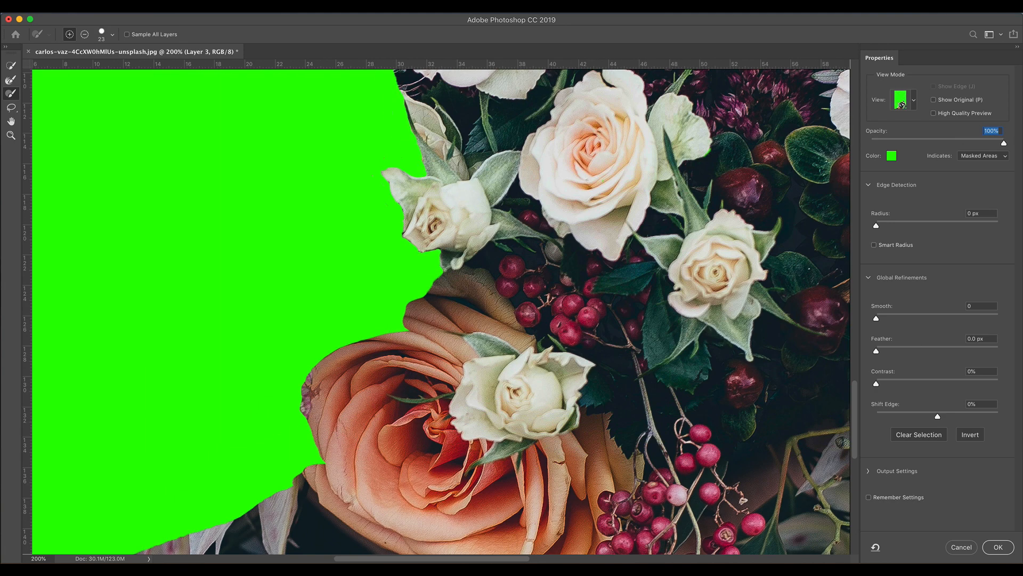
Set the overlay opacity to 61% and trim the selection along the orange rose's lower outer edge
{"action": "left_click_drag", "start_coordinate": [1004, 143], "coordinate": [953, 143]}
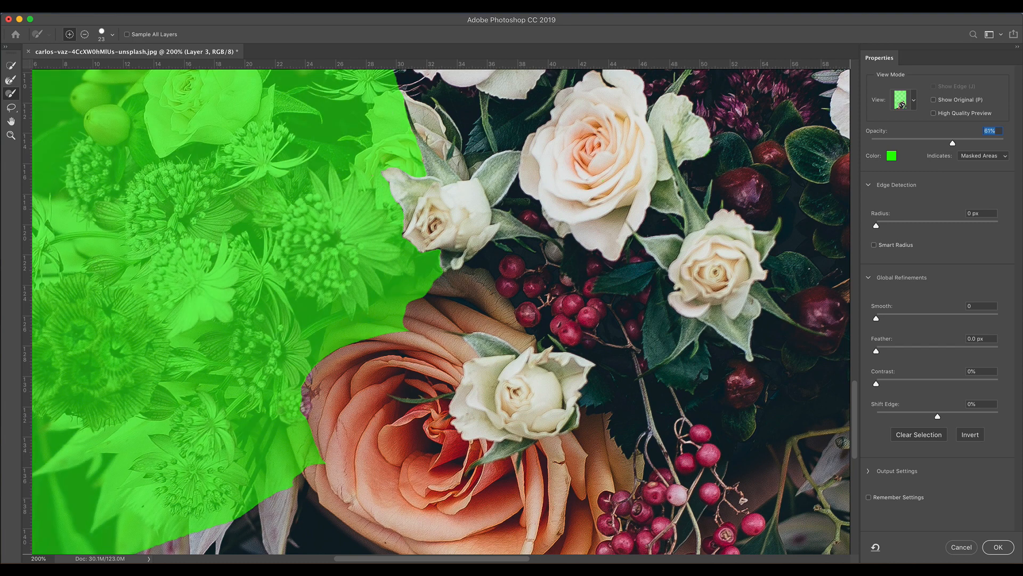
{"action": "mouse_move", "coordinate": [312, 436]}
{"action": "left_mouse_down", "text": "alt"}
{"action": "mouse_move", "coordinate": [333, 478]}
{"action": "mouse_move", "coordinate": [314, 405]}
{"action": "mouse_move", "coordinate": [294, 431]}
{"action": "mouse_move", "coordinate": [331, 481]}
{"action": "left_mouse_up", "text": "alt"}
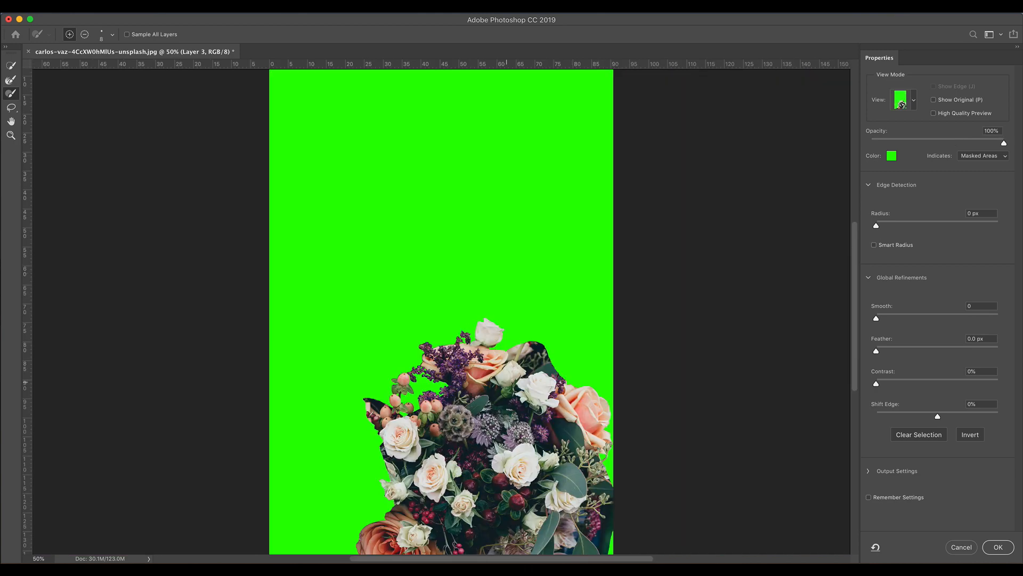
{"action": "scroll", "coordinate": [441, 309], "scroll_direction": "down", "scroll_amount": 5}
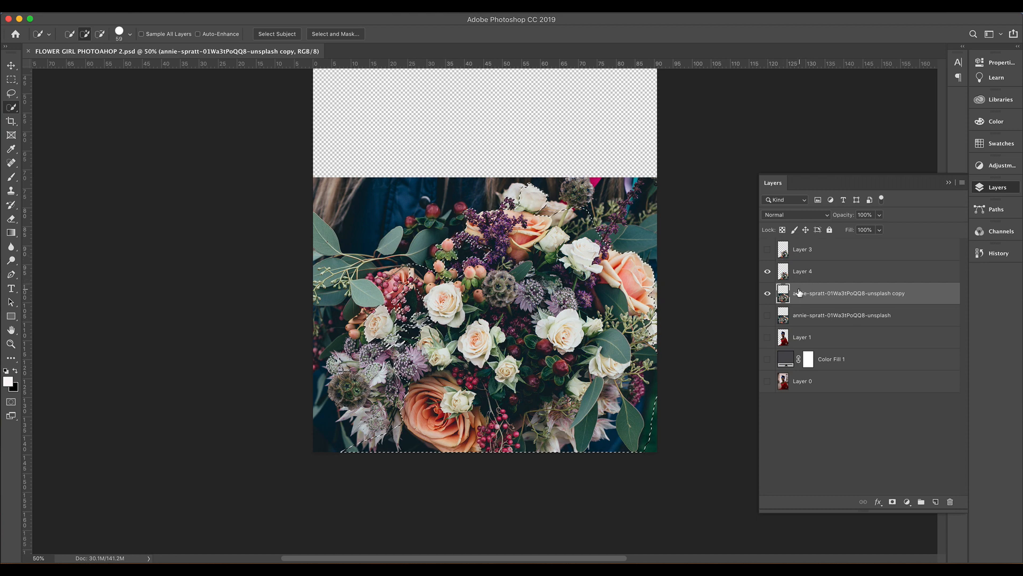
Copy the selected flowers onto a new layer and display them over Layer 1 and Color Fill 1 with the full flower photo copy hidden
{"action": "key", "text": "super+j"}
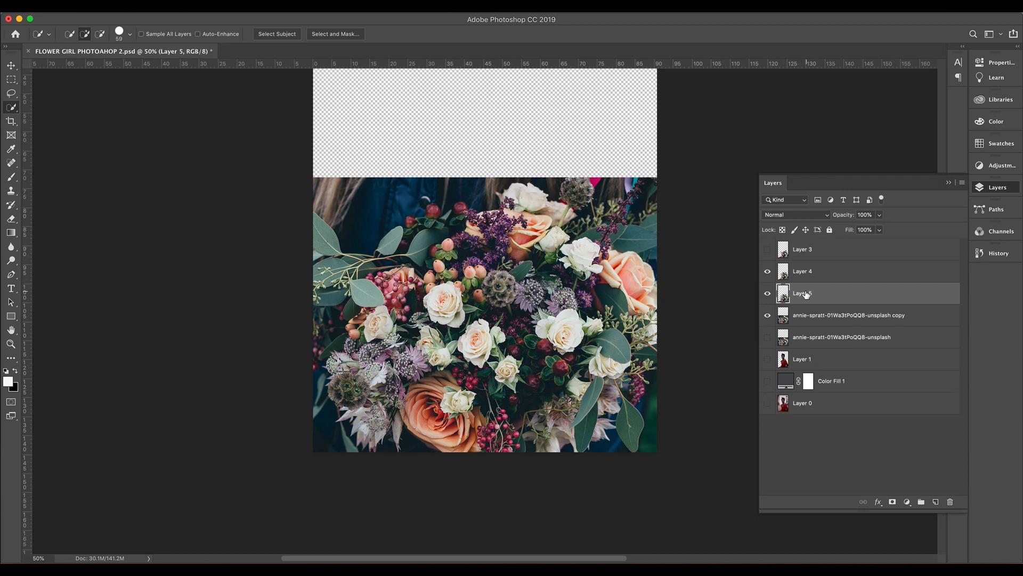
{"action": "left_click", "coordinate": [768, 316]}
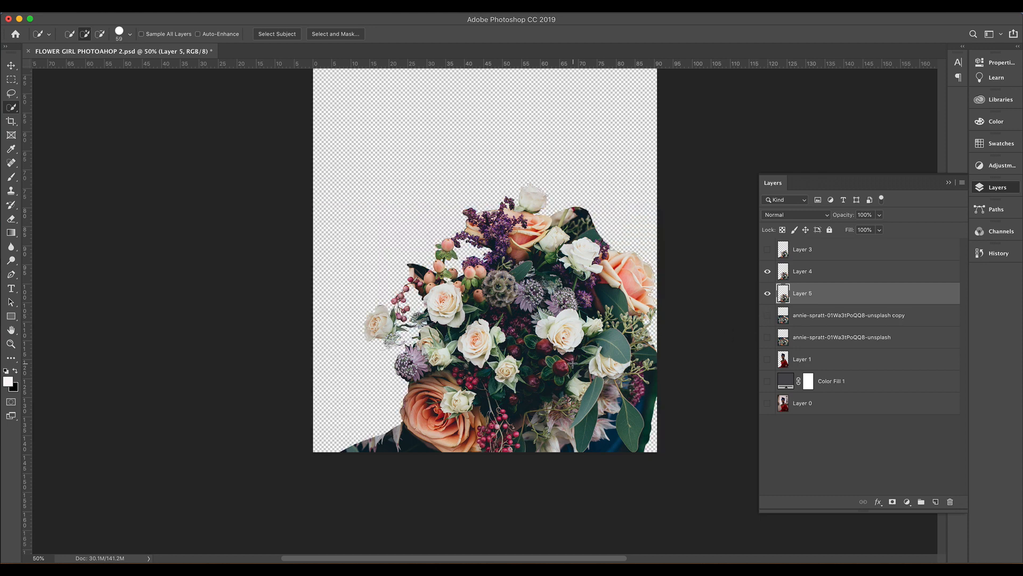
{"action": "left_click", "coordinate": [768, 359]}
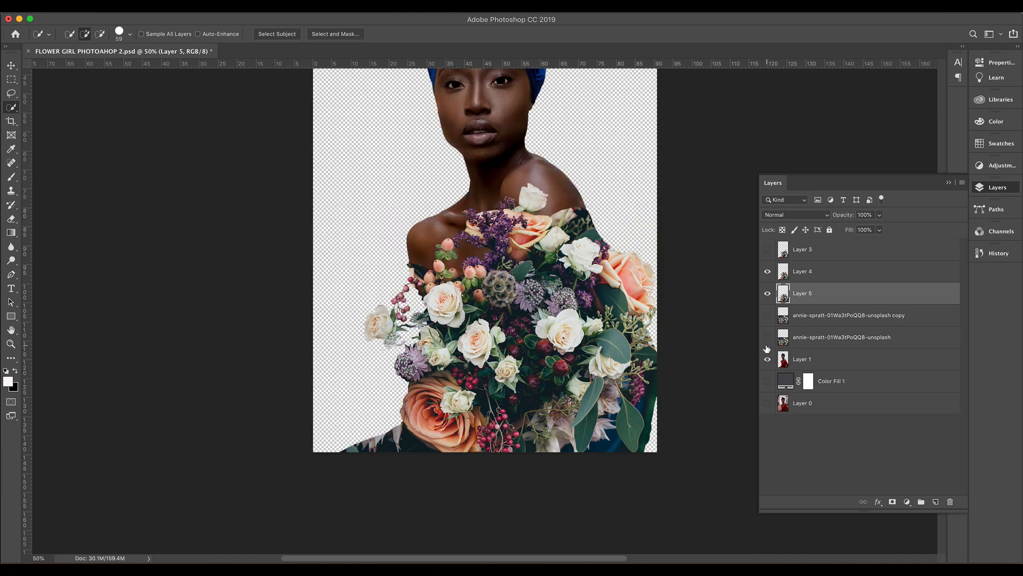
{"action": "key", "text": "super+minus"}
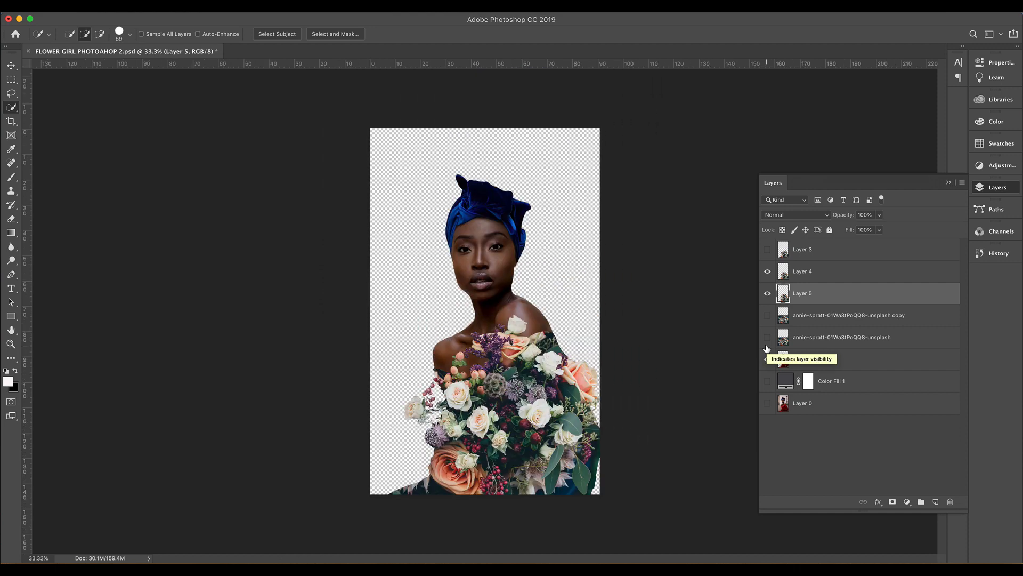
{"action": "left_click", "coordinate": [768, 381]}
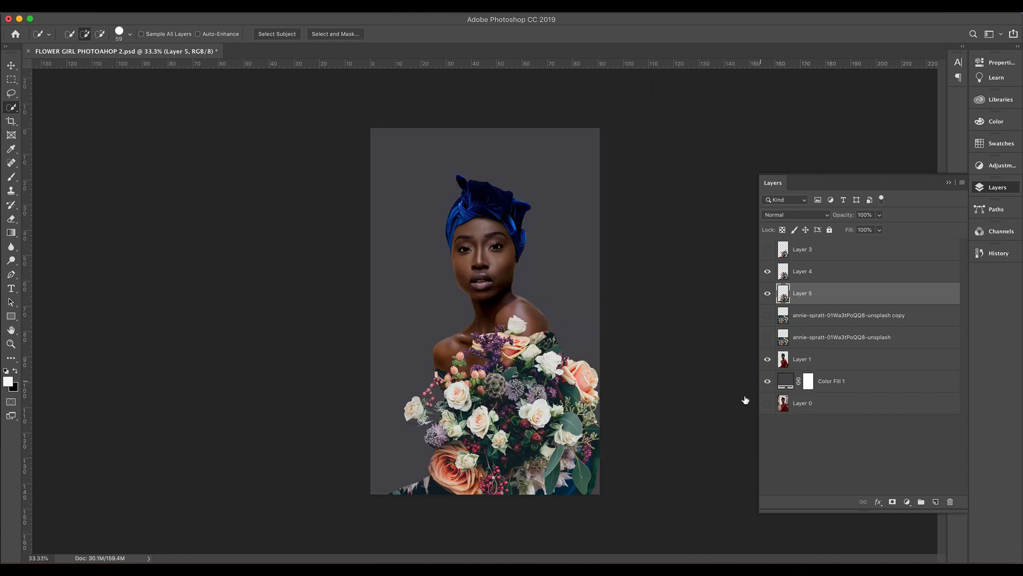